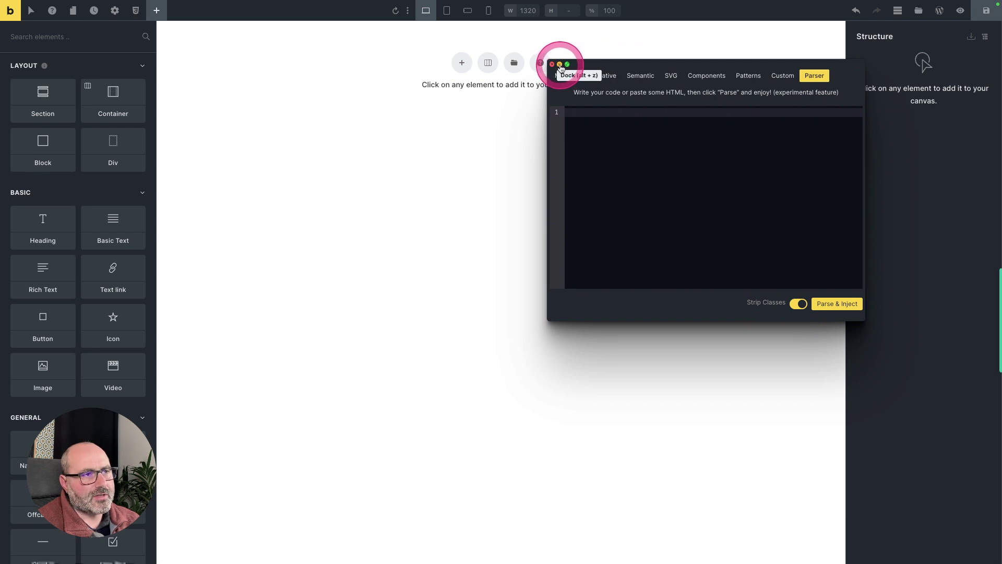
Step: Dock and restore the floating parser window, and switch it to the SVG elements
{"action": "left_click", "coordinate": [559, 65]}
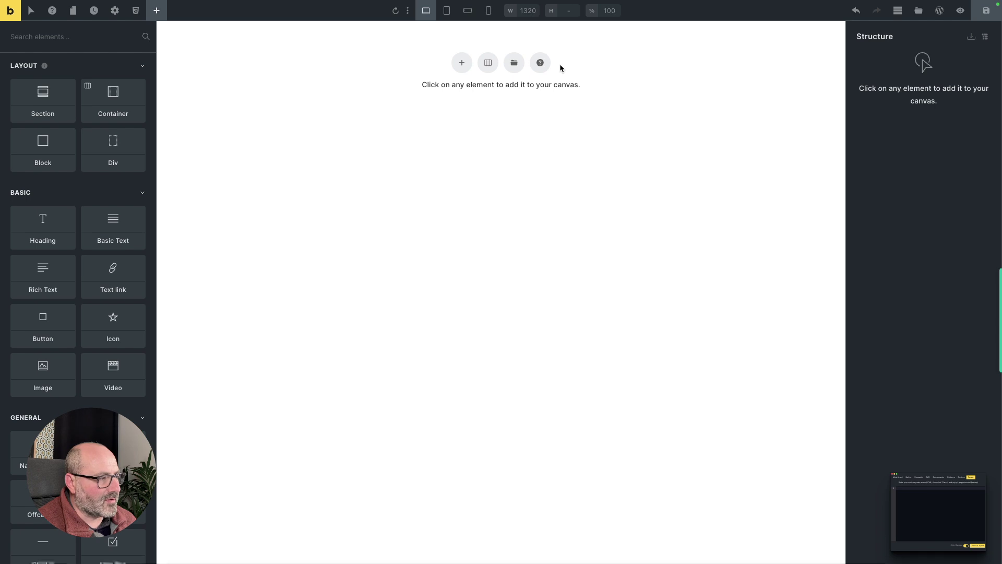
{"action": "left_click", "coordinate": [974, 512]}
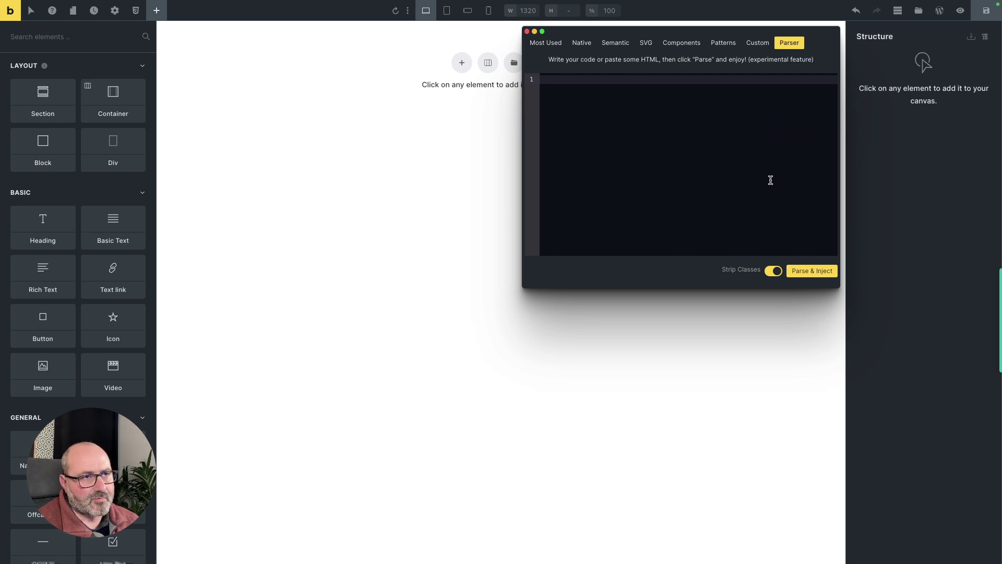
{"action": "left_click", "coordinate": [646, 43]}
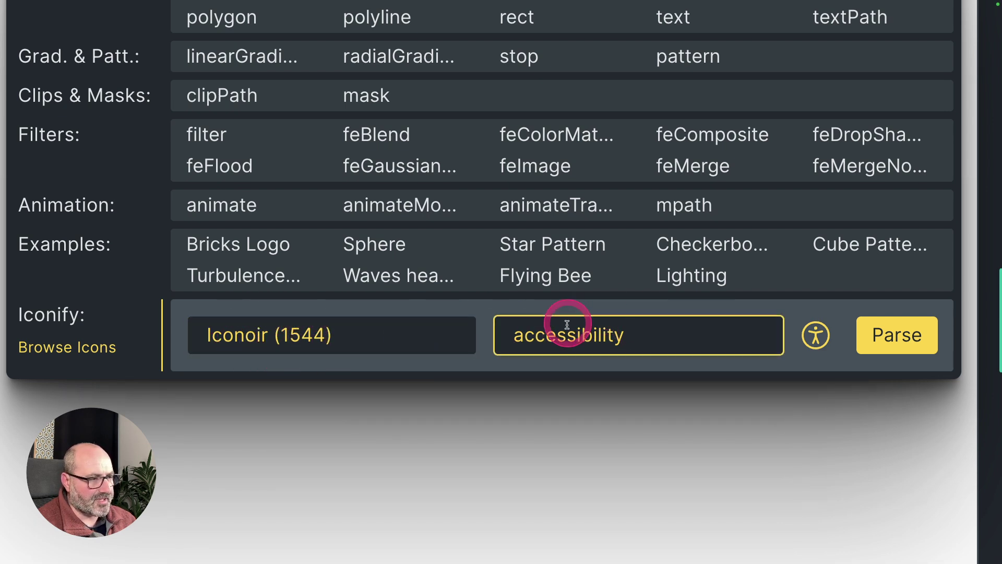
Step: Find "heroicon" among the Iconify icon sets and choose the HeroIcons set
{"action": "left_click", "coordinate": [320, 340]}
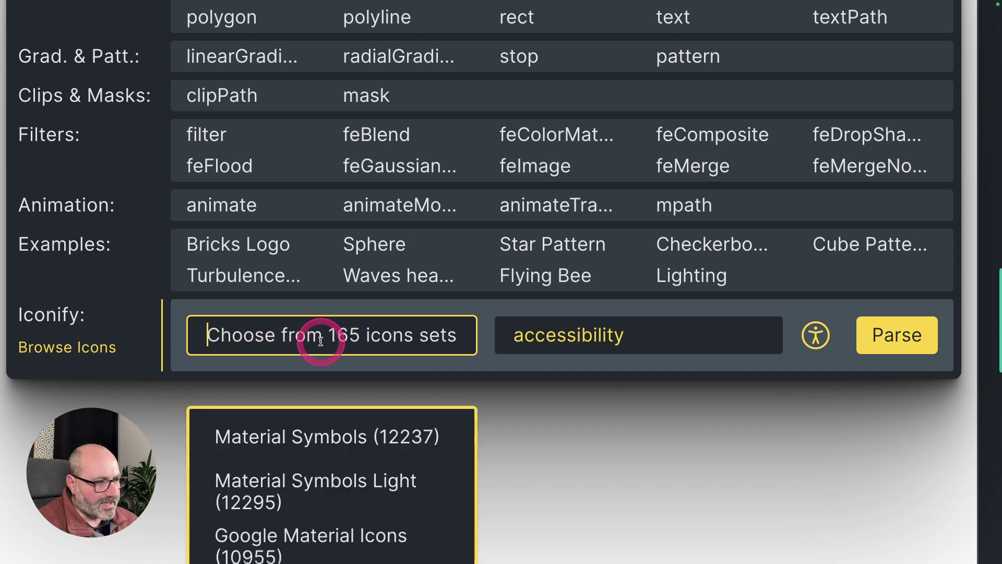
{"action": "scroll", "coordinate": [321, 340], "scroll_direction": "down", "scroll_amount": 4}
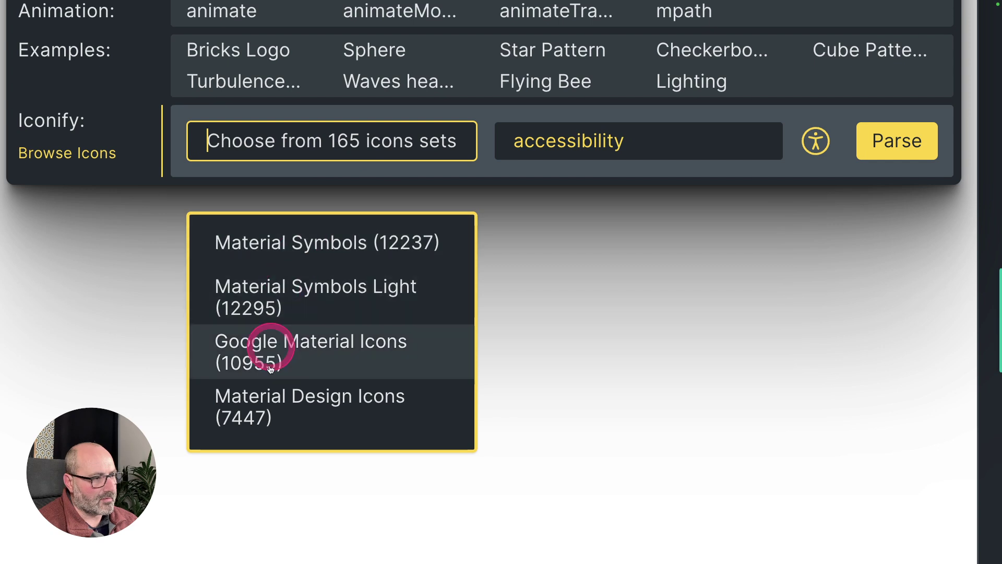
{"action": "left_click", "coordinate": [261, 150]}
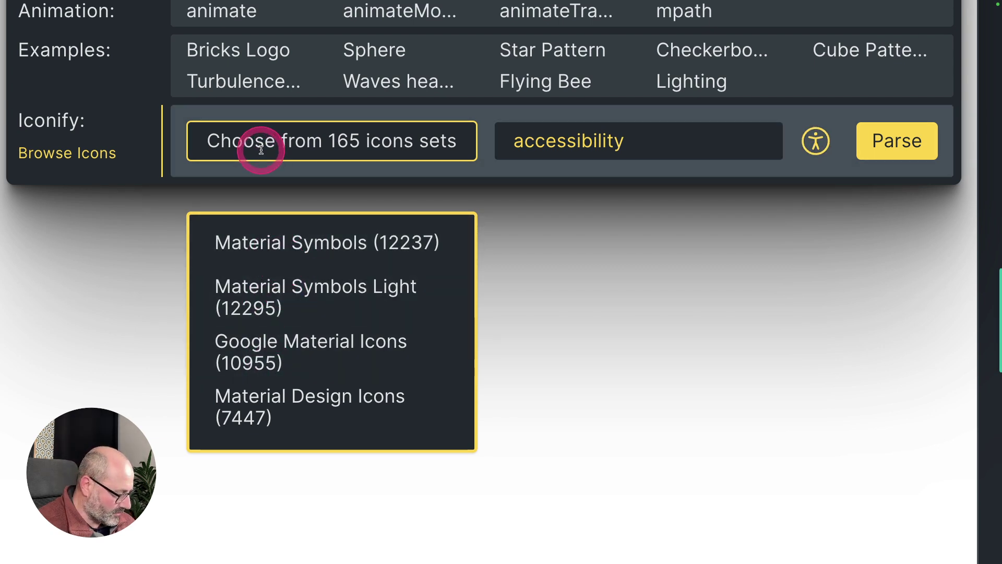
{"action": "type", "text": "heroicon"}
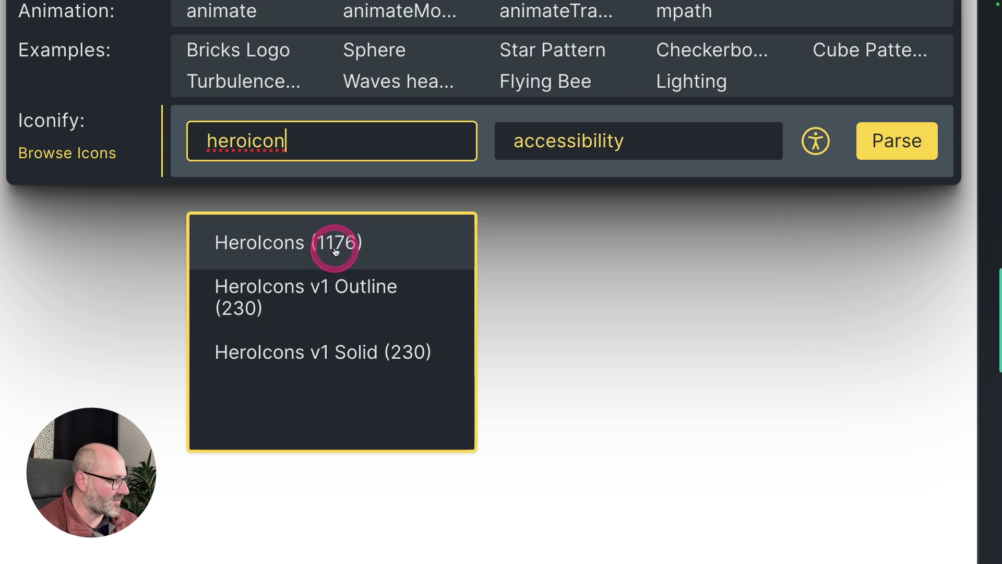
{"action": "left_click", "coordinate": [300, 232]}
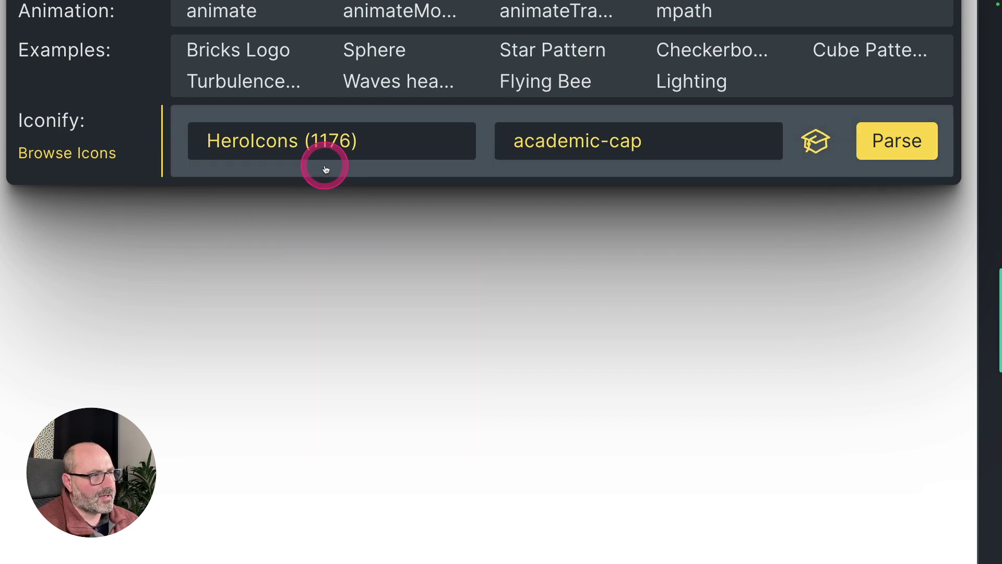
Step: Find "cog" among the HeroIcons icons and choose the cog icon
{"action": "left_click", "coordinate": [605, 149]}
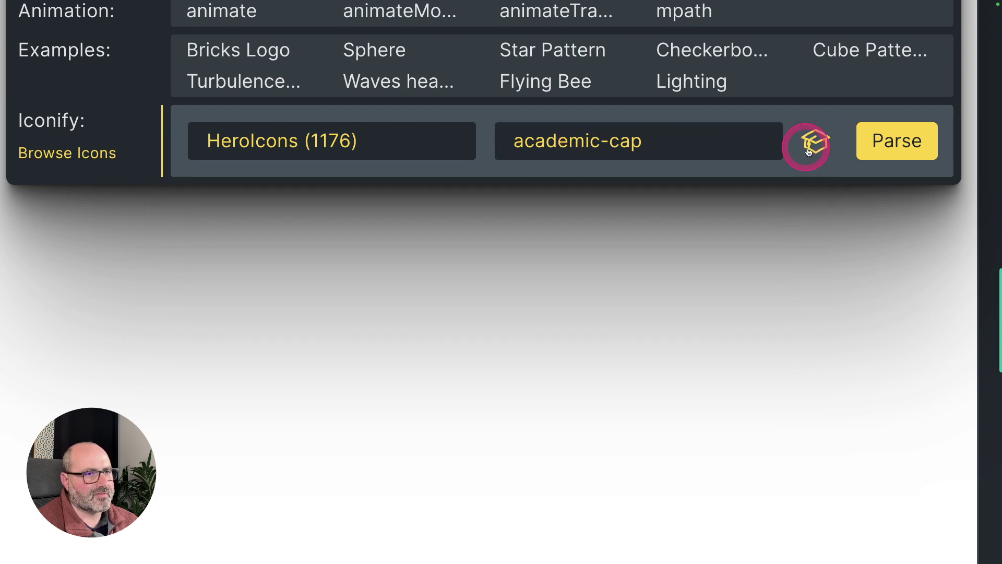
{"action": "left_click", "coordinate": [640, 140]}
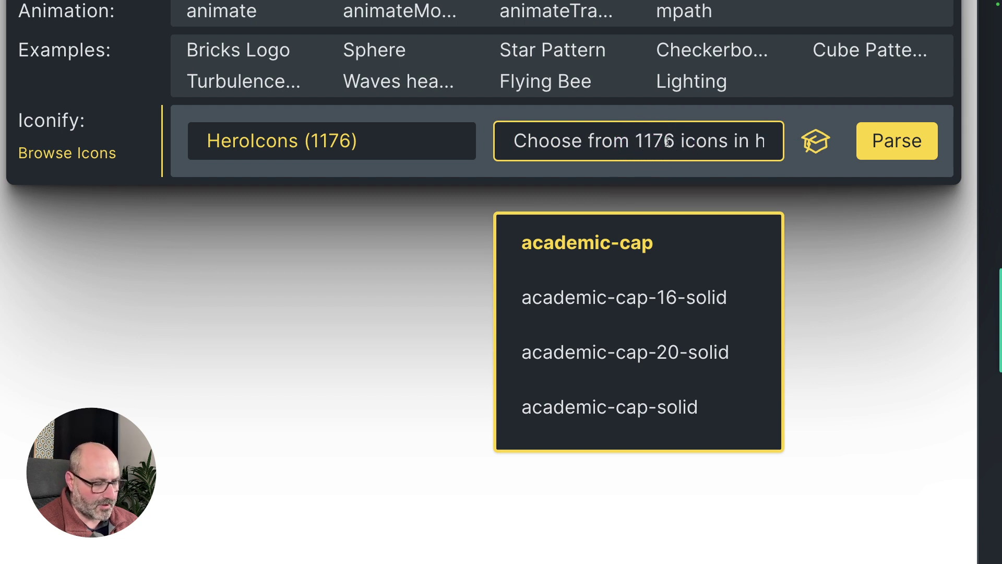
{"action": "type", "text": "cog"}
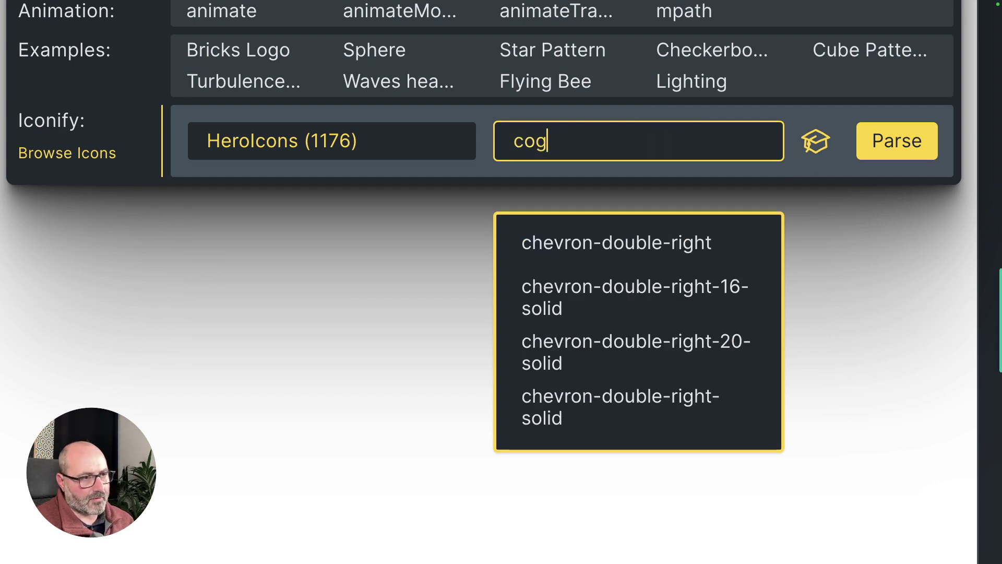
{"action": "scroll", "coordinate": [687, 260], "scroll_direction": "down", "scroll_amount": 5}
{"action": "left_click", "coordinate": [606, 324]}
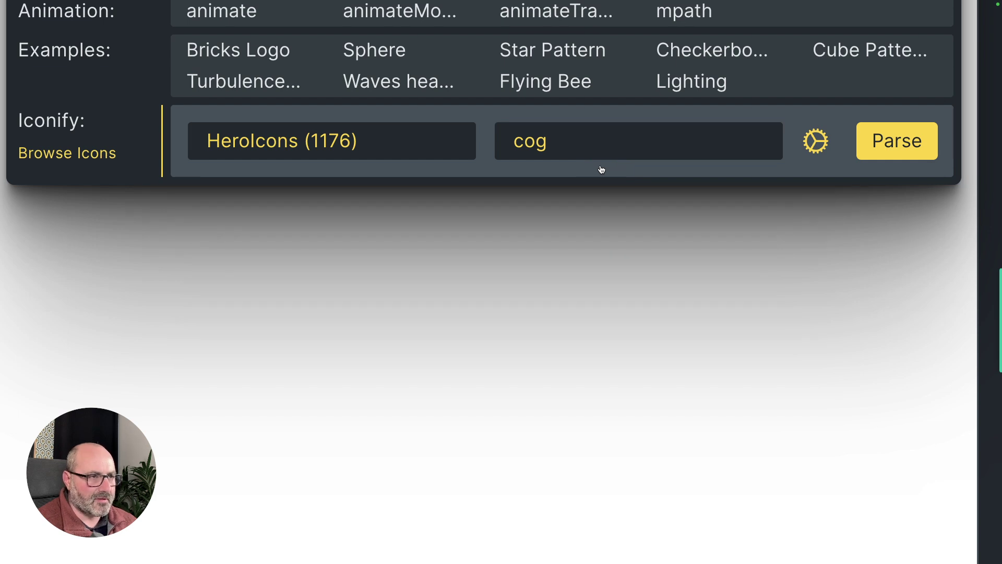
{"action": "left_click", "coordinate": [731, 162]}
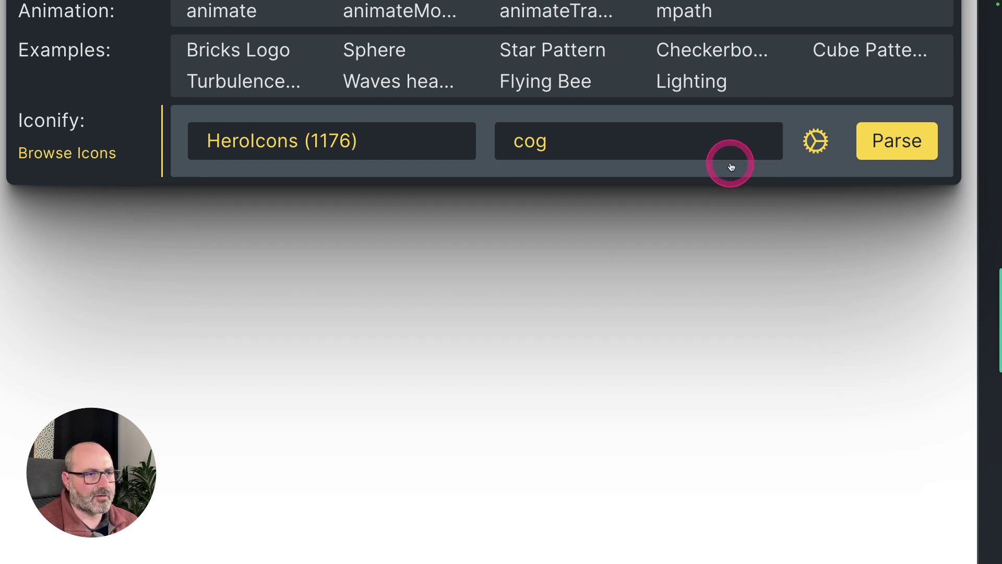
{"action": "left_click", "coordinate": [748, 157]}
{"action": "left_click", "coordinate": [815, 142]}
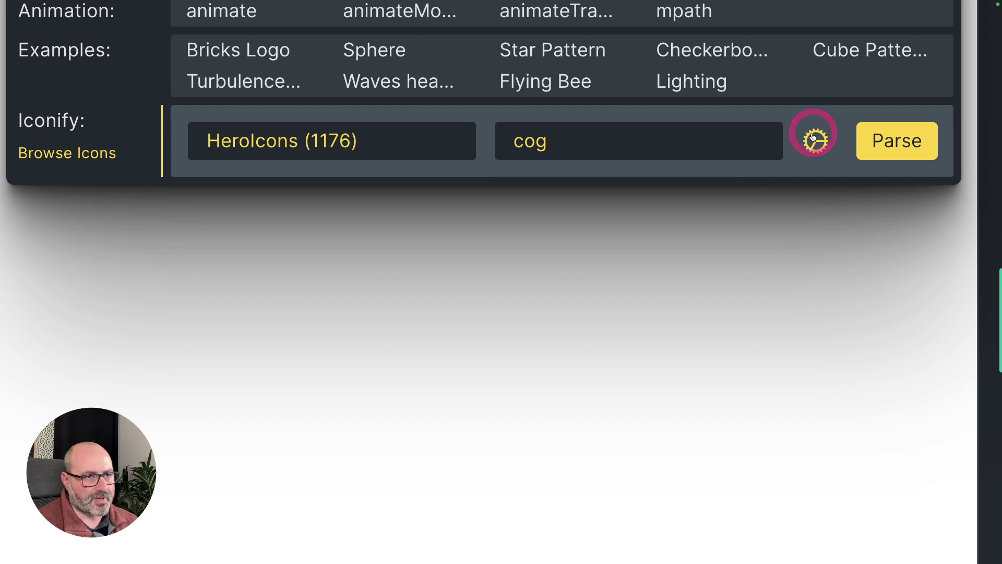
{"action": "left_click", "coordinate": [530, 174]}
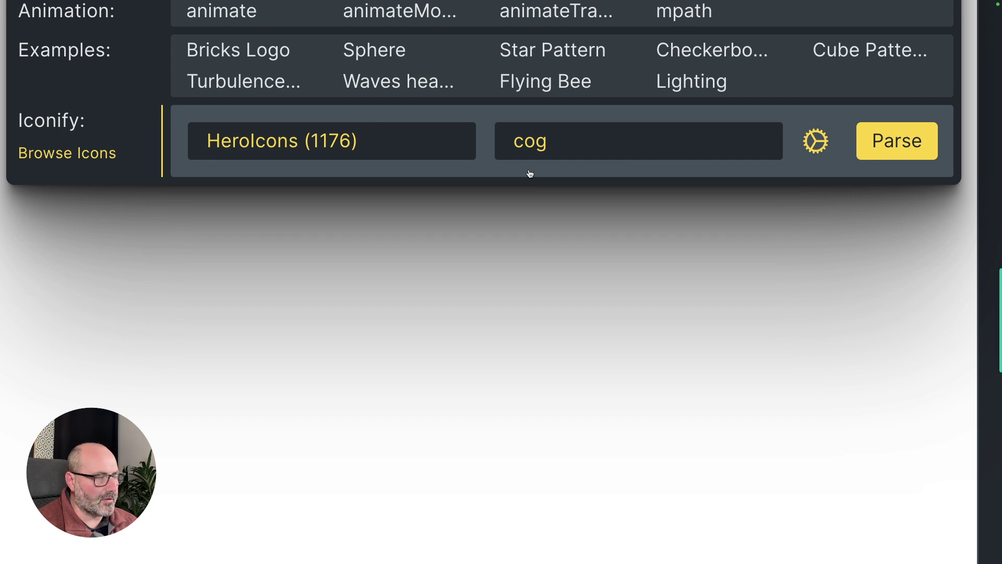
{"action": "left_click", "coordinate": [536, 142]}
{"action": "left_click", "coordinate": [572, 250]}
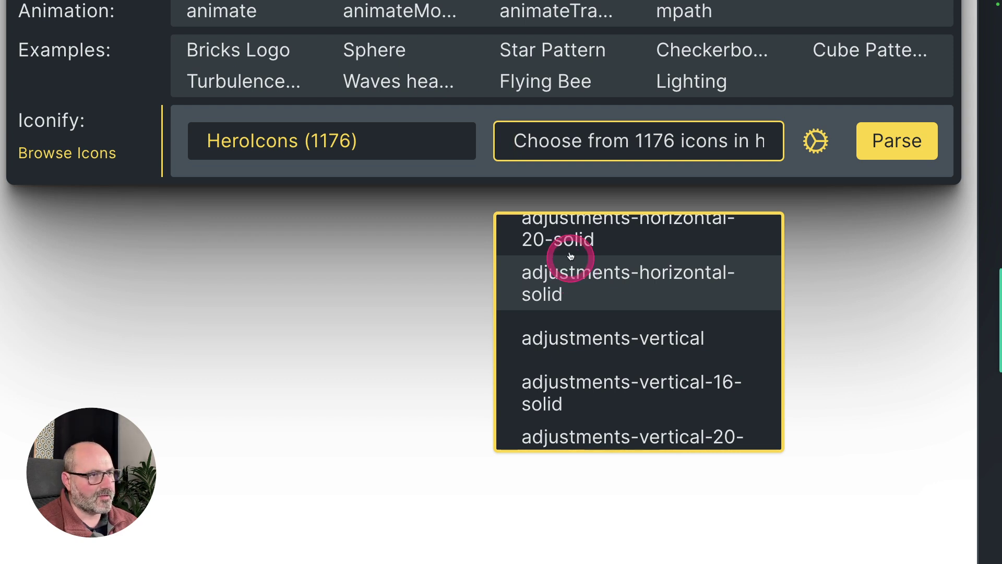
{"action": "left_click", "coordinate": [589, 140]}
{"action": "left_click", "coordinate": [416, 147]}
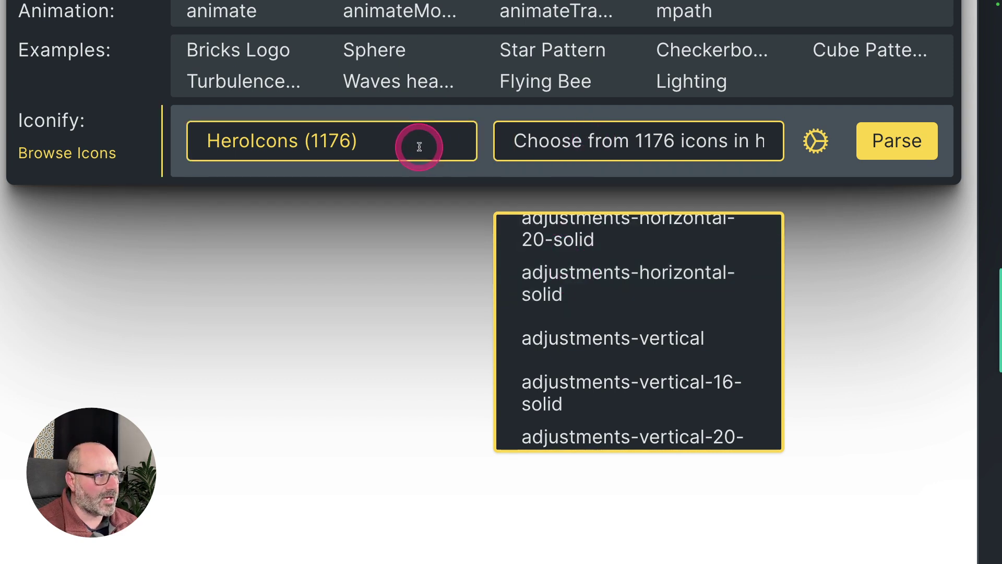
{"action": "left_click", "coordinate": [358, 128]}
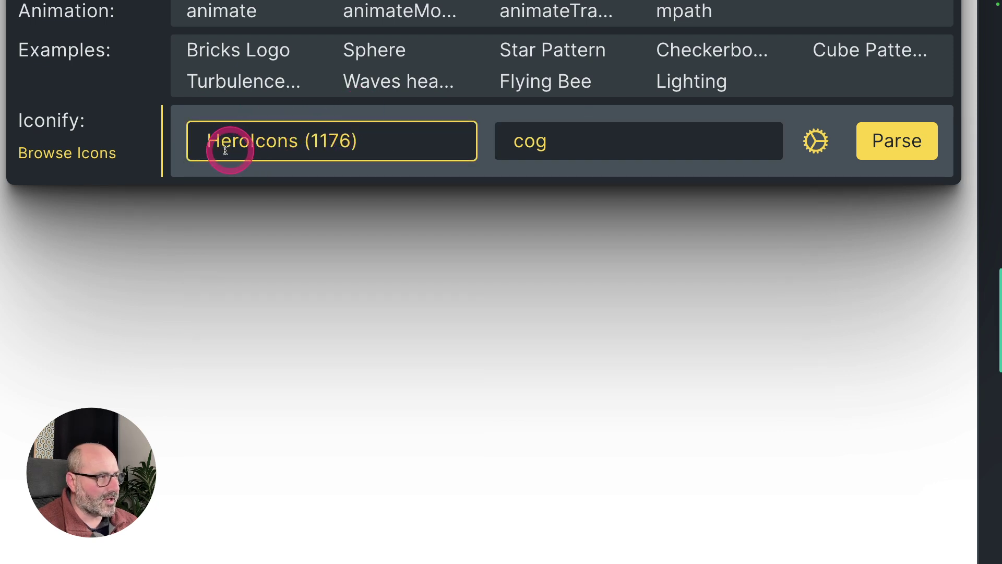
Step: Open the Iconify icon browser, load all HeroIcons icons and look through the available icon collections
{"action": "left_click", "coordinate": [66, 165]}
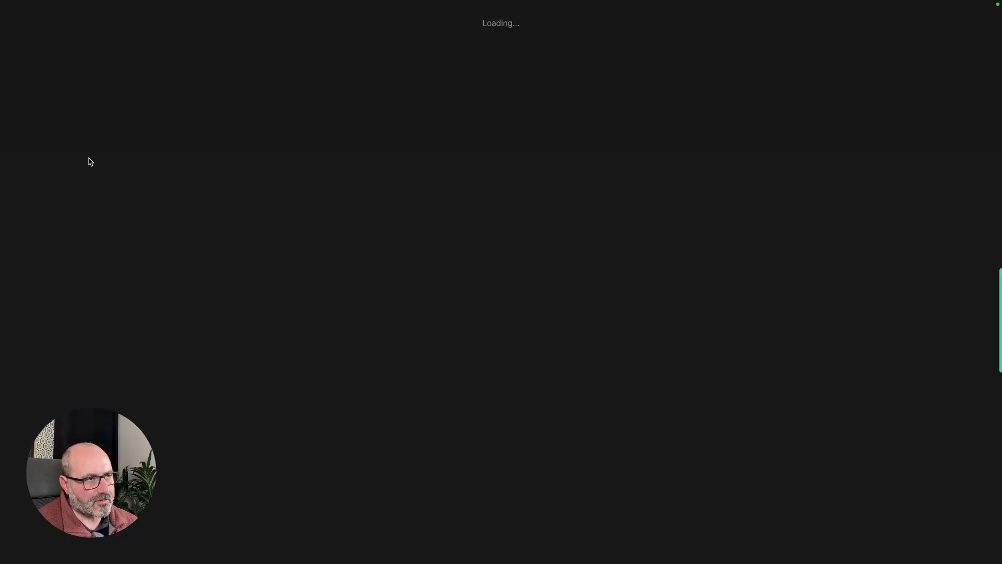
{"action": "left_click", "coordinate": [183, 34]}
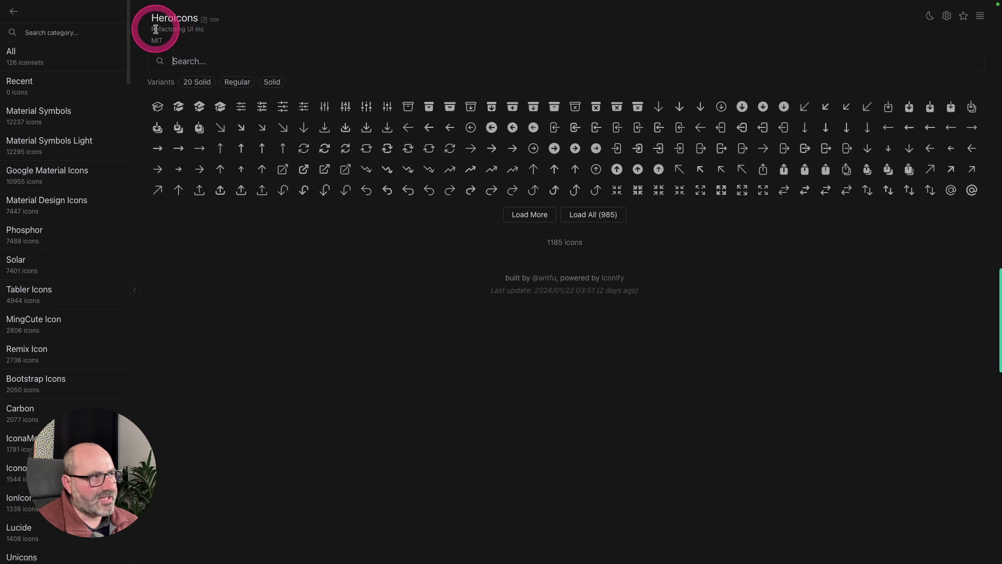
{"action": "left_click", "coordinate": [593, 214]}
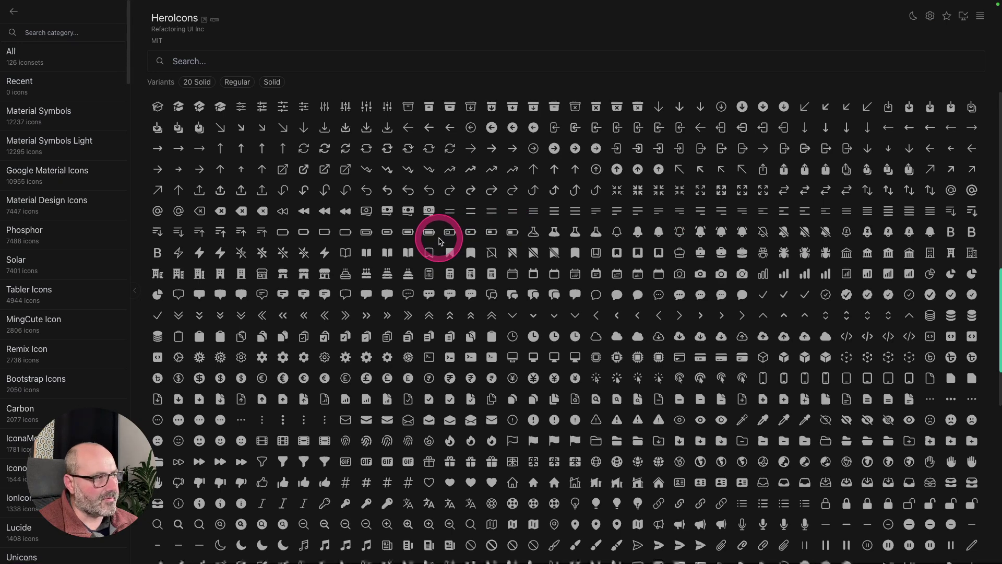
{"action": "scroll", "coordinate": [44, 415], "scroll_direction": "down", "scroll_amount": 15}
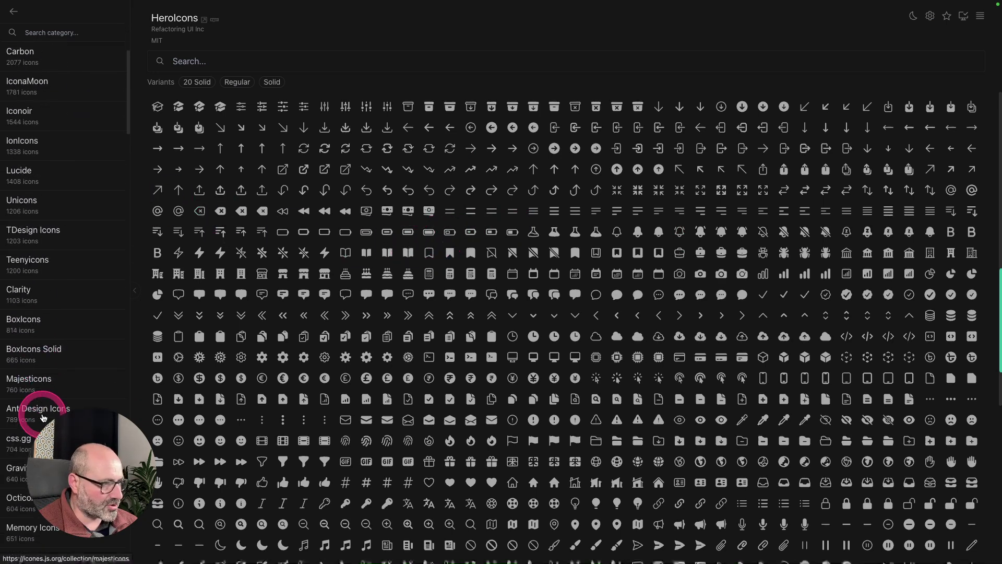
{"action": "scroll", "coordinate": [42, 407], "scroll_direction": "up", "scroll_amount": 20}
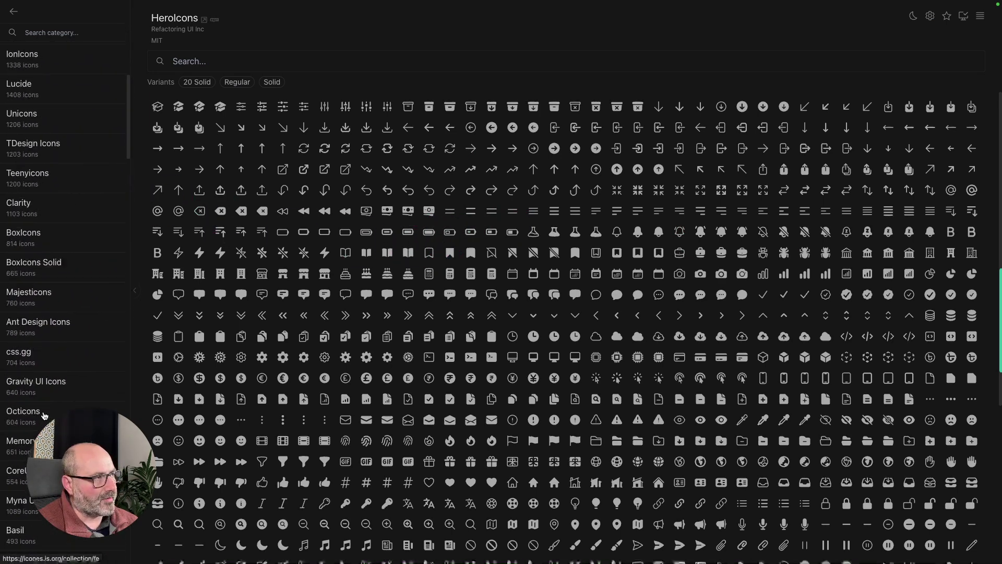
{"action": "scroll", "coordinate": [8, 231], "scroll_direction": "up", "scroll_amount": 5}
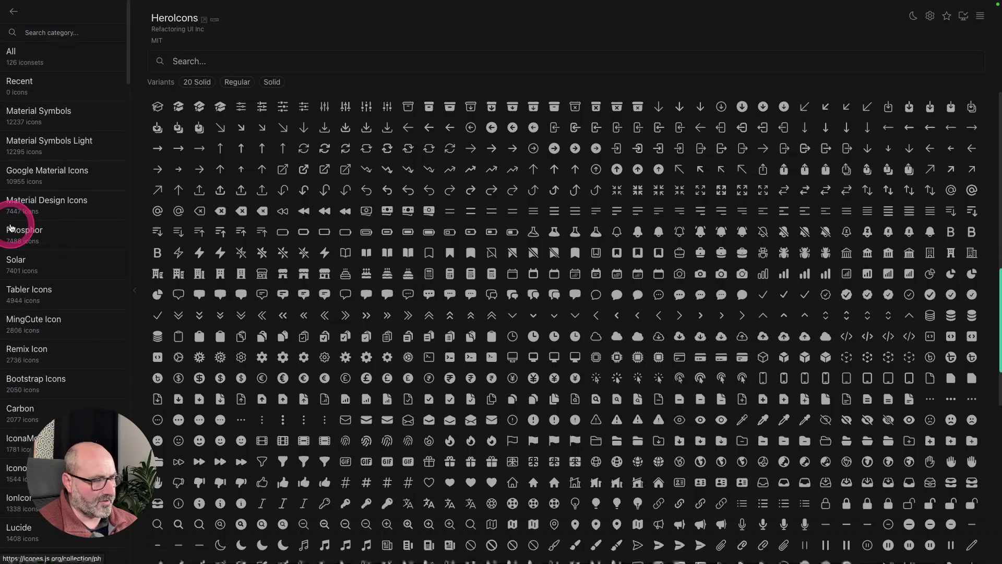
{"action": "left_click", "coordinate": [19, 229]}
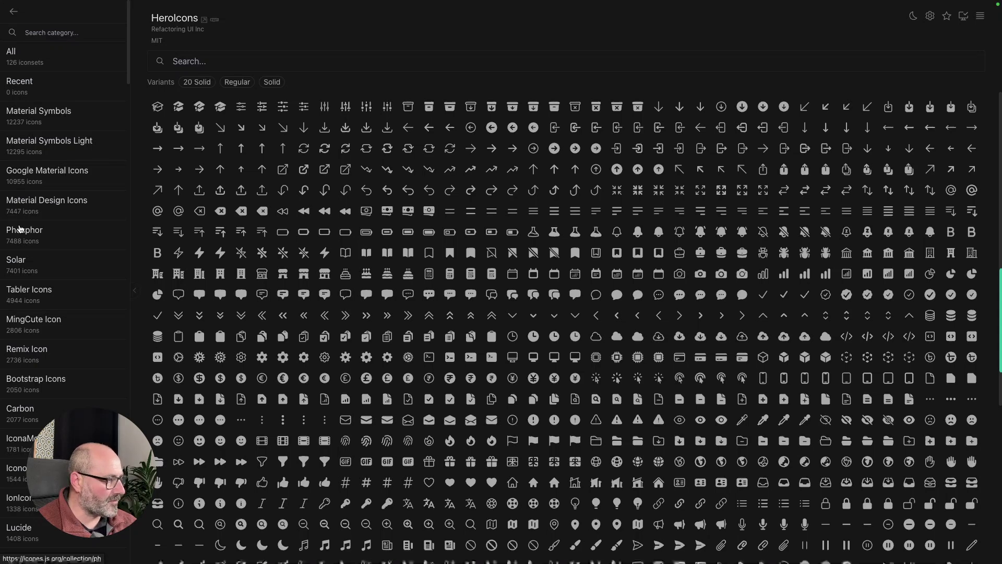
{"action": "left_click", "coordinate": [206, 61]}
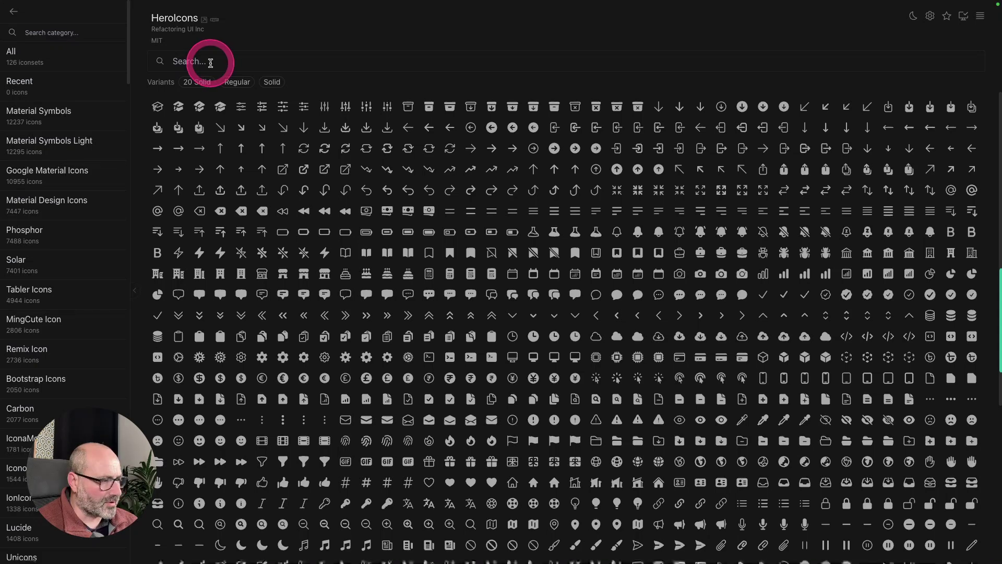
{"action": "left_click", "coordinate": [279, 109]}
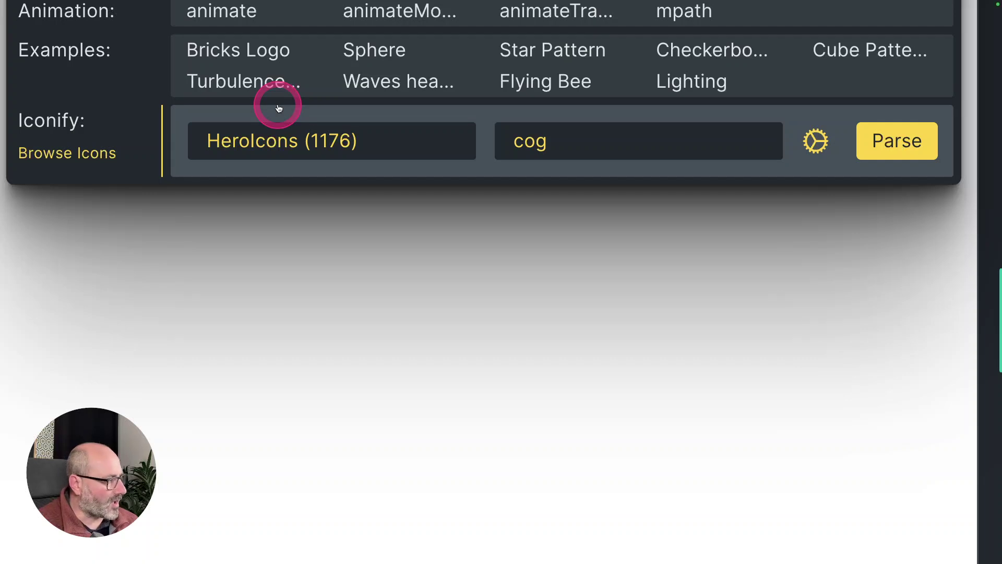
Step: Insert the HeroIcons cog icon onto the empty canvas
{"action": "left_click", "coordinate": [268, 134]}
{"action": "left_click", "coordinate": [597, 152]}
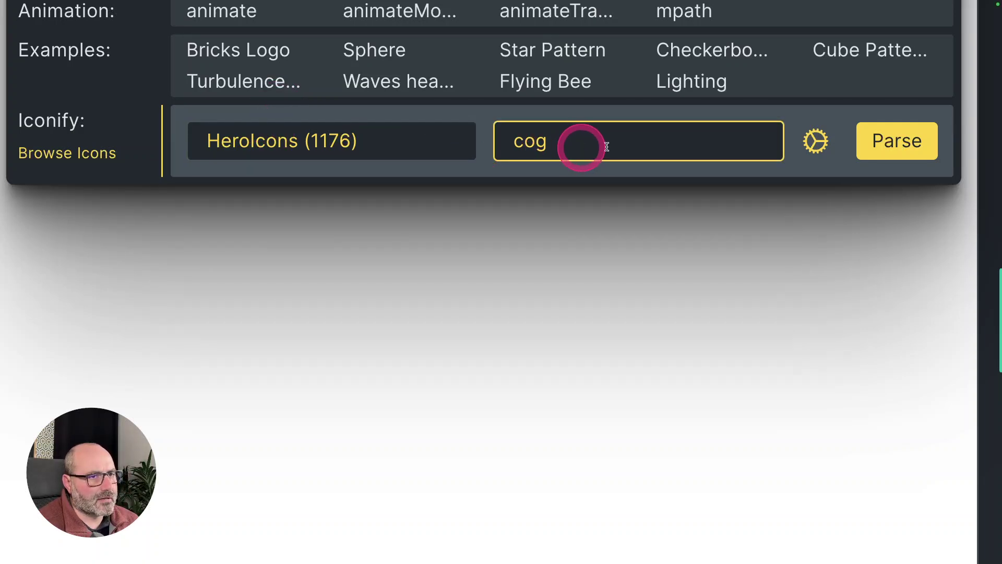
{"action": "mouse_move", "coordinate": [815, 144]}
{"action": "left_mouse_down"}
{"action": "mouse_move", "coordinate": [794, 144]}
{"action": "mouse_move", "coordinate": [815, 141]}
{"action": "mouse_move", "coordinate": [806, 152]}
{"action": "mouse_move", "coordinate": [798, 143]}
{"action": "mouse_move", "coordinate": [815, 138]}
{"action": "mouse_move", "coordinate": [850, 156]}
{"action": "mouse_move", "coordinate": [913, 144]}
{"action": "mouse_move", "coordinate": [879, 141]}
{"action": "mouse_move", "coordinate": [902, 147]}
{"action": "mouse_move", "coordinate": [883, 141]}
{"action": "mouse_move", "coordinate": [1001, 0]}
{"action": "mouse_move", "coordinate": [1001, 70]}
{"action": "left_mouse_up"}
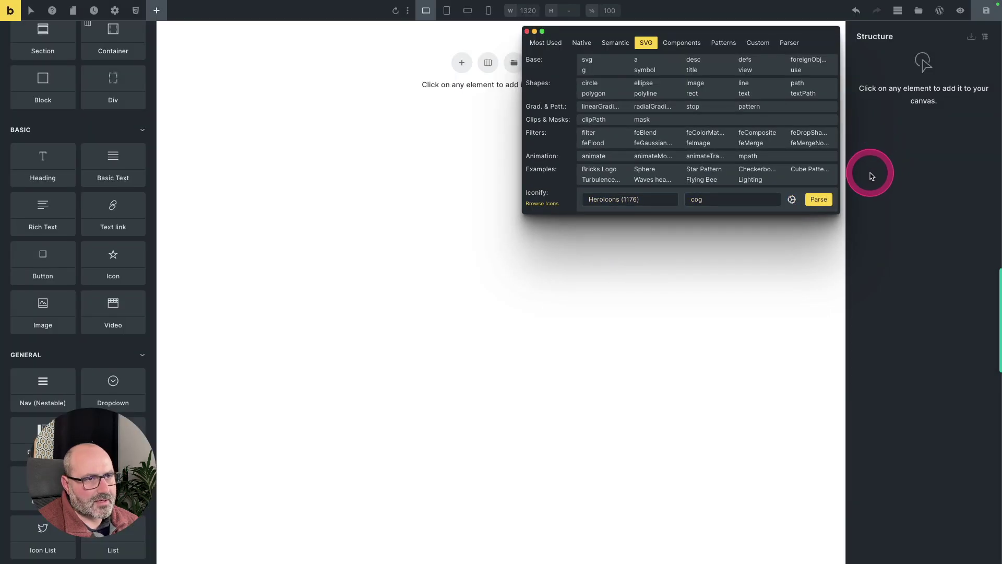
{"action": "left_click", "coordinate": [792, 200]}
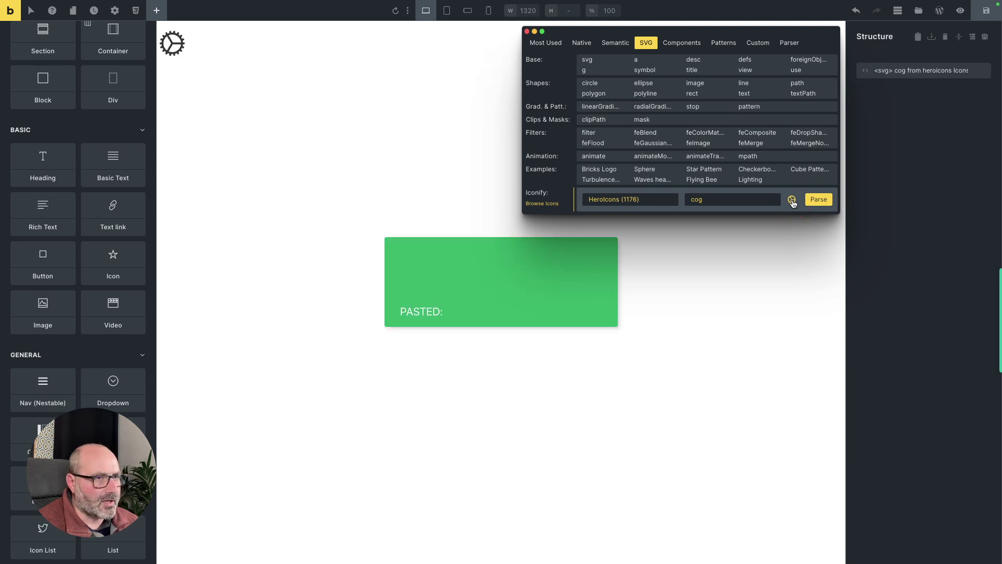
Step: Select the inserted cog icon element in the page structure to view its SVG code
{"action": "left_click", "coordinate": [166, 43]}
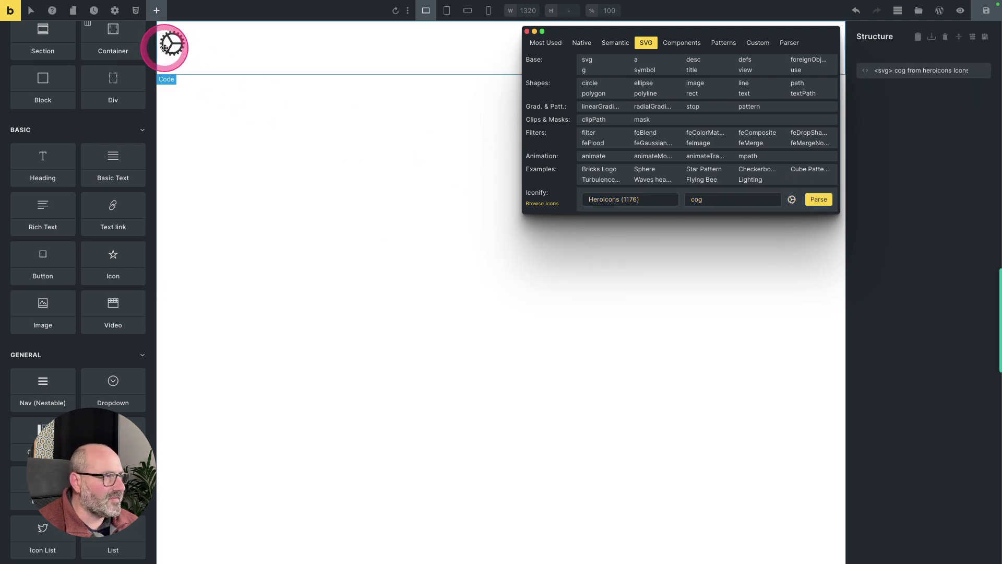
{"action": "left_click", "coordinate": [899, 71]}
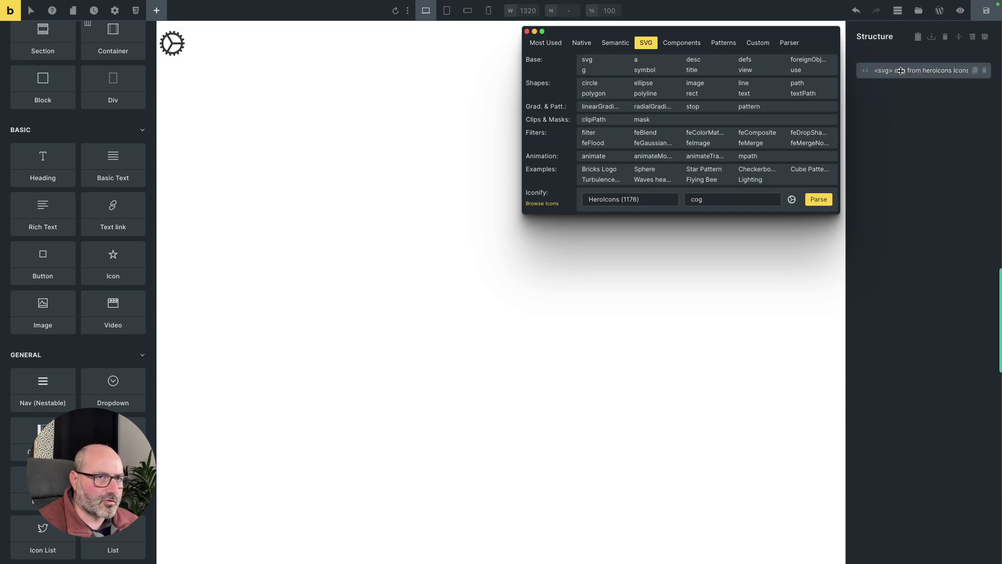
{"action": "left_click", "coordinate": [901, 71]}
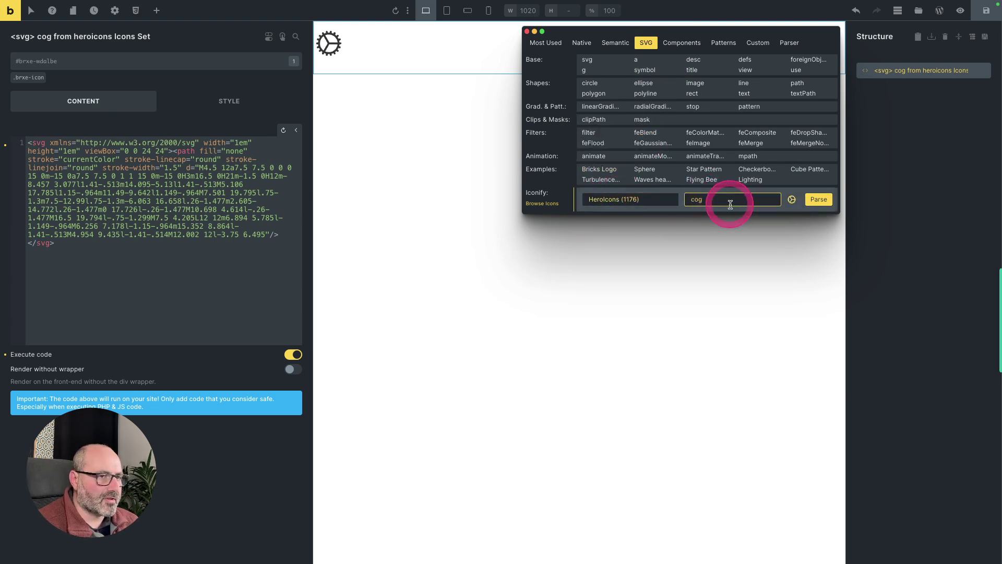
{"action": "left_click", "coordinate": [645, 202]}
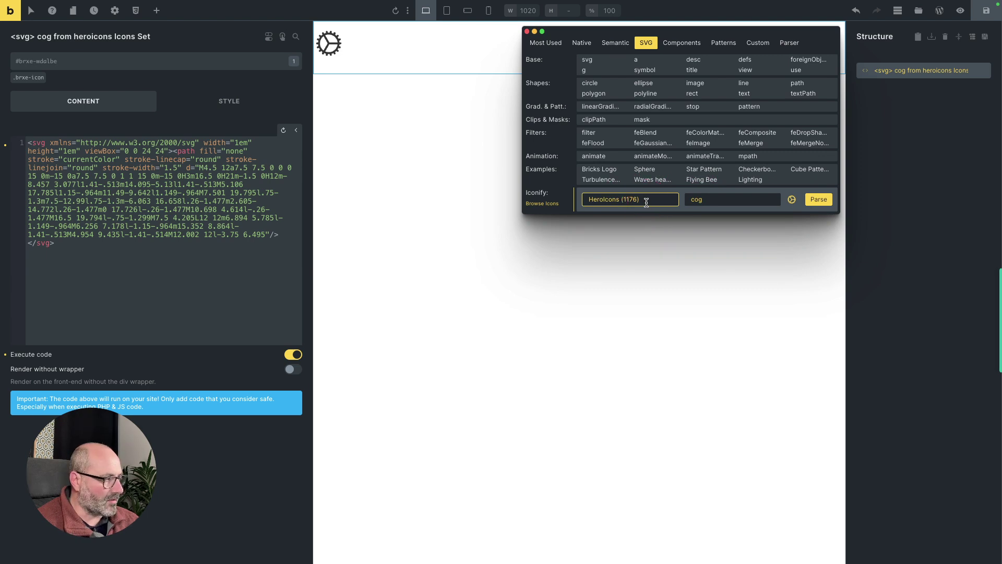
{"action": "left_click", "coordinate": [727, 202]}
{"action": "left_click", "coordinate": [648, 200]}
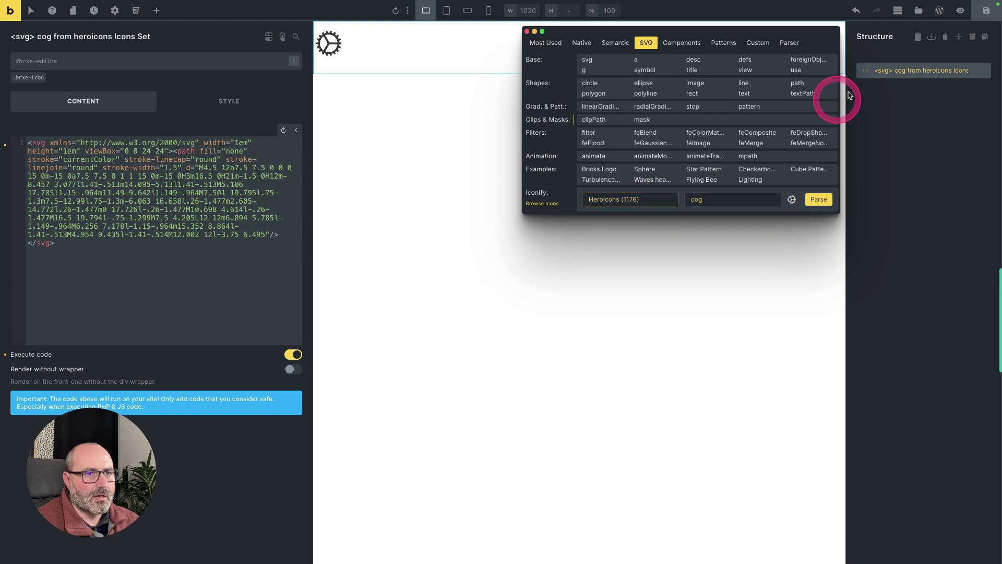
Step: Delete the cog code element and parse the HeroIcons cog into native SVG elements on the page
{"action": "left_click", "coordinate": [984, 72]}
{"action": "left_click", "coordinate": [818, 201]}
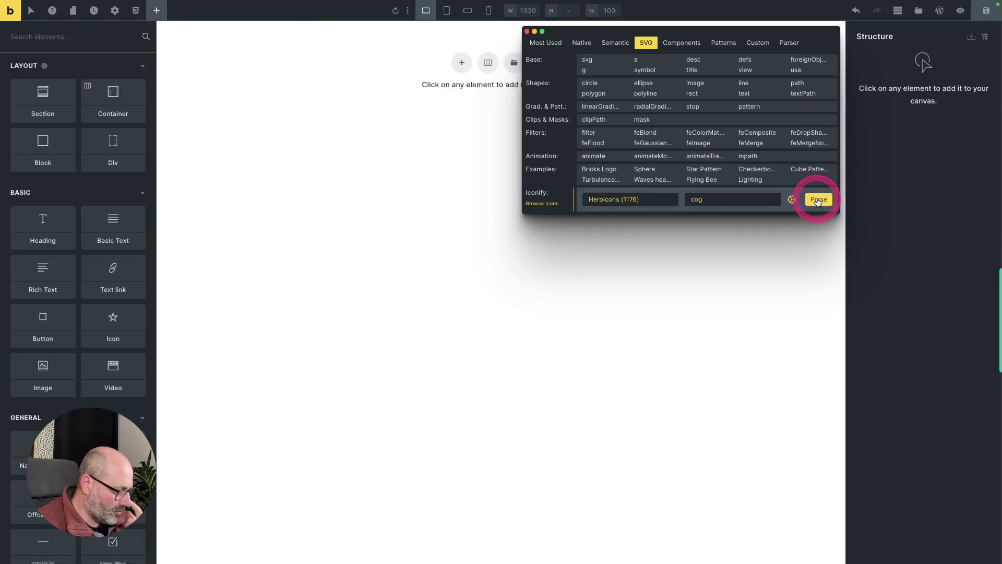
{"action": "left_click", "coordinate": [817, 202]}
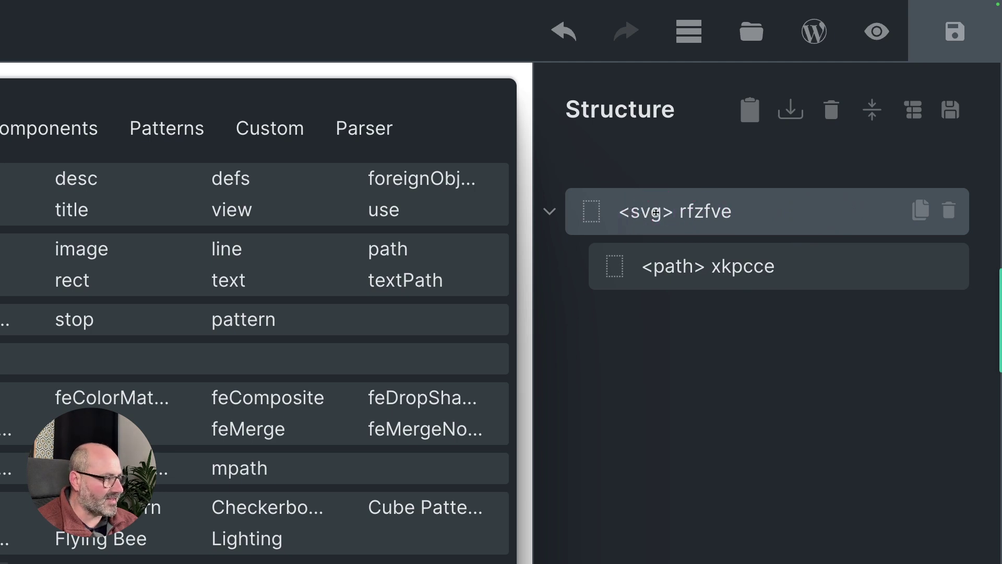
Step: Examine the svg element and its nested path of the parsed cog in the page structure
{"action": "left_click_drag", "start_coordinate": [656, 212], "coordinate": [729, 213]}
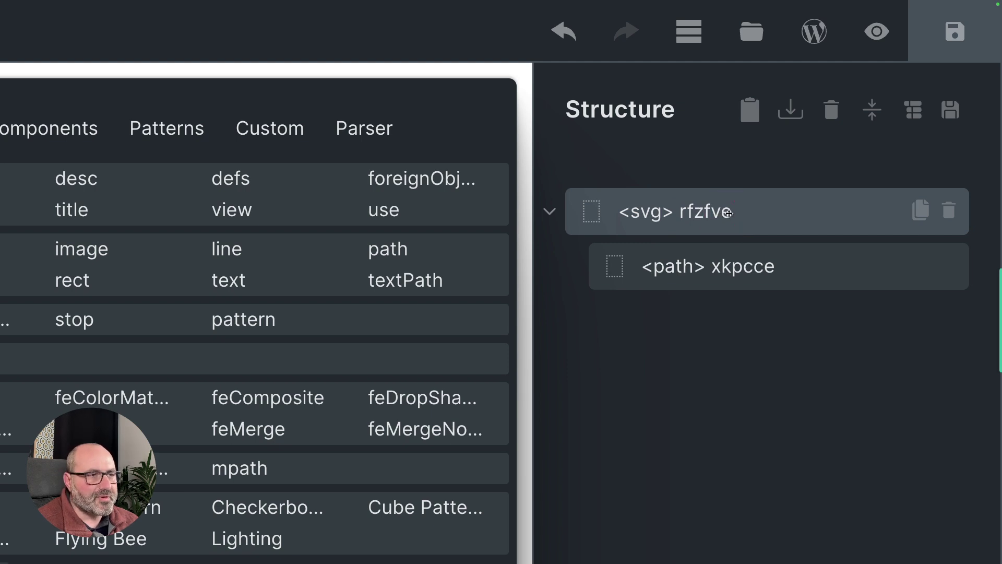
{"action": "mouse_move", "coordinate": [742, 206]}
{"action": "left_mouse_down"}
{"action": "mouse_move", "coordinate": [631, 206]}
{"action": "mouse_move", "coordinate": [706, 221]}
{"action": "left_mouse_up"}
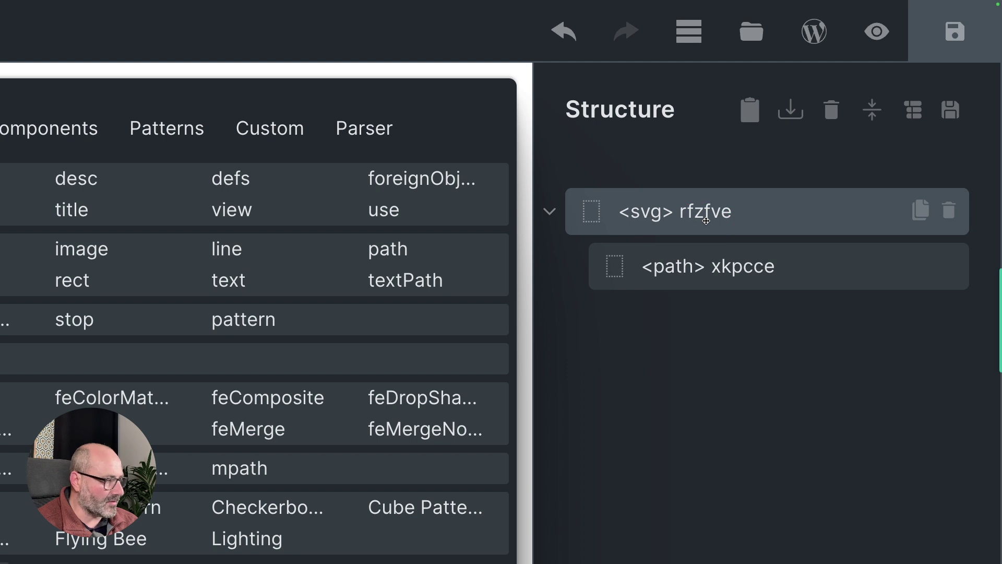
{"action": "left_click", "coordinate": [707, 260]}
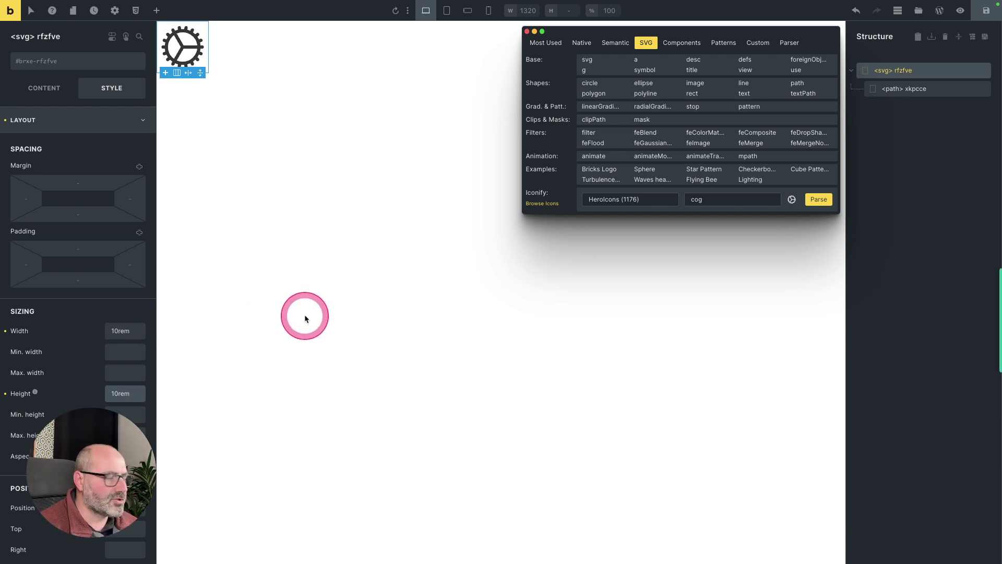
Step: Delete the parsed cog from the page and choose the Fluent Emoji icon set for Iconify
{"action": "left_click", "coordinate": [983, 70]}
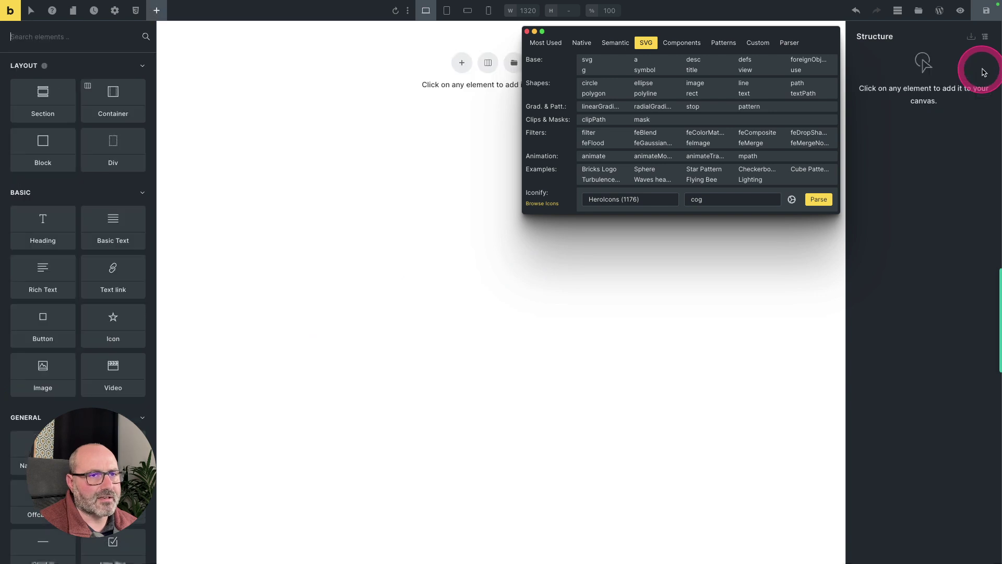
{"action": "left_click", "coordinate": [666, 194]}
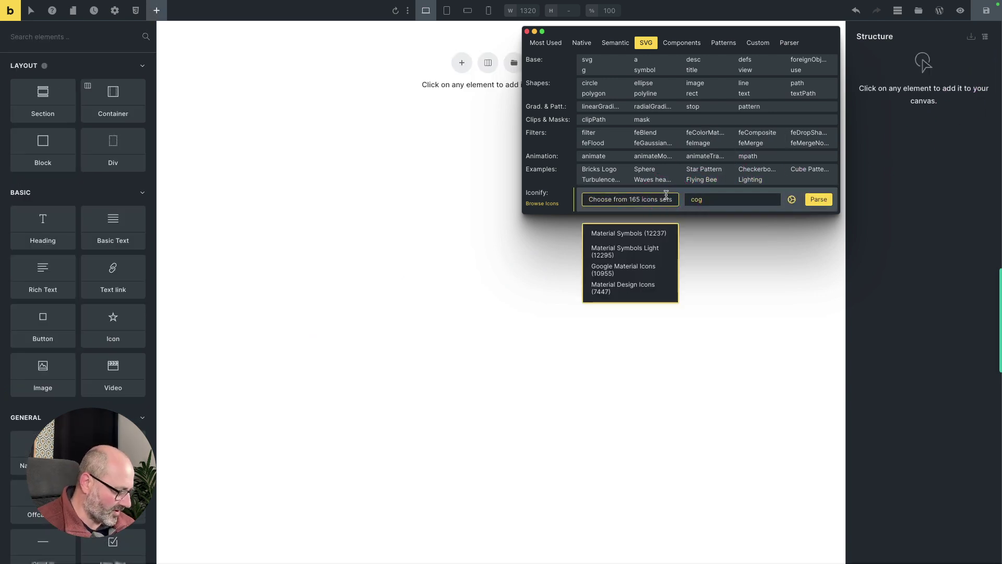
{"action": "left_click", "coordinate": [607, 244]}
{"action": "left_click", "coordinate": [606, 199]}
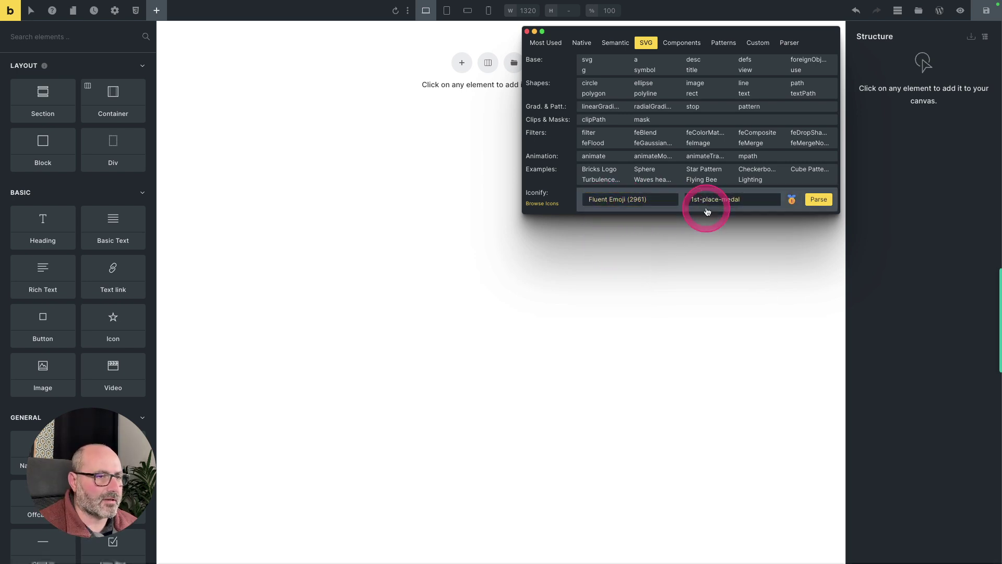
Step: Find the "unicorn" icon in the Fluent Emoji set and parse it into native SVG elements
{"action": "left_click", "coordinate": [724, 200]}
{"action": "type", "text": "unicorn"}
{"action": "left_click", "coordinate": [706, 233]}
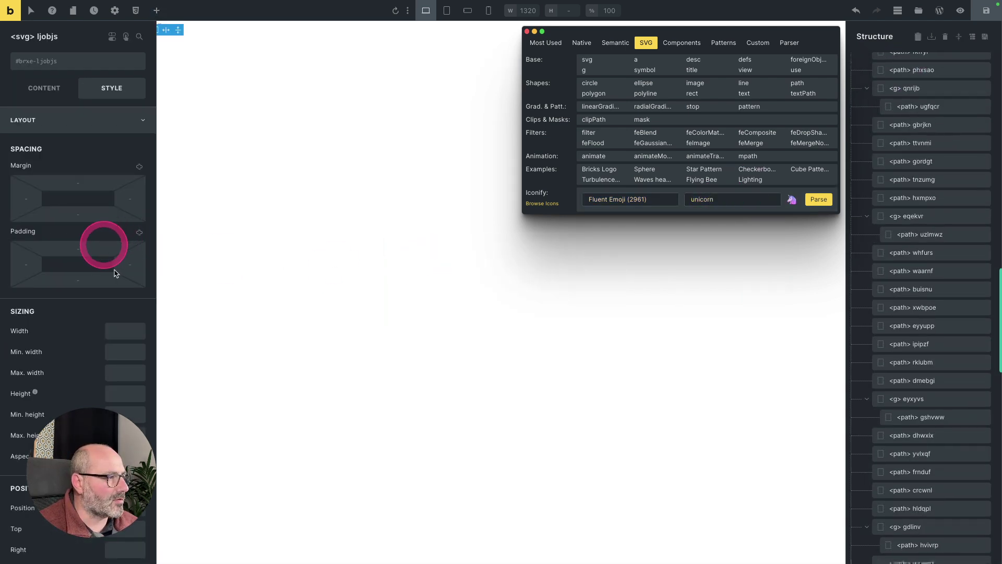
Step: Set the unicorn SVG's width to 100% and its height to auto
{"action": "left_click", "coordinate": [118, 331]}
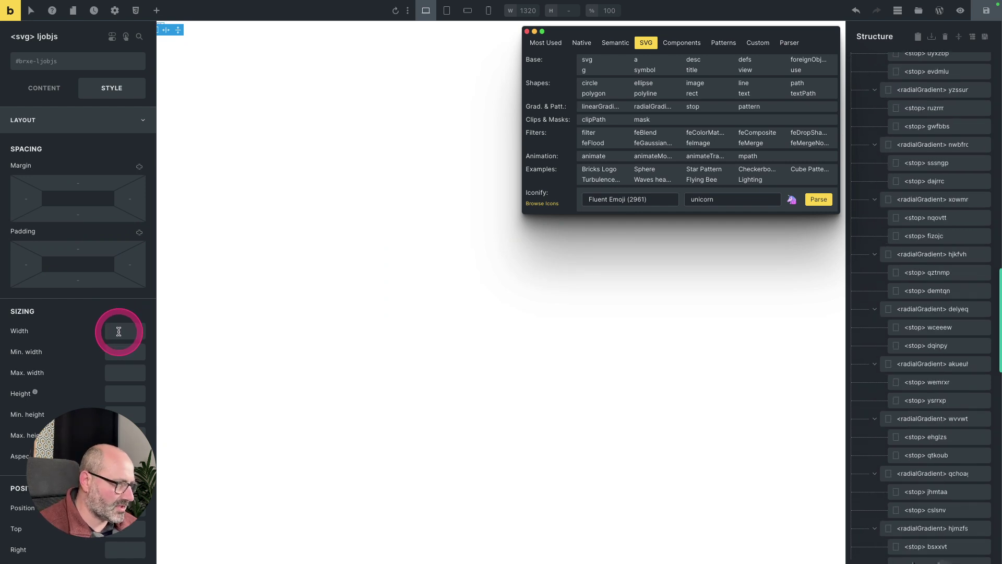
{"action": "type", "text": "100%"}
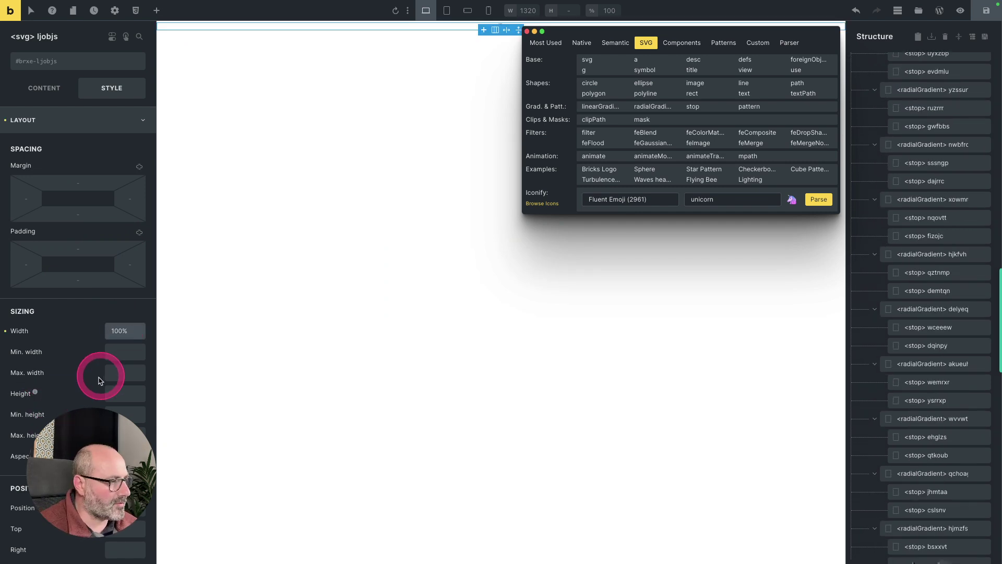
{"action": "left_click", "coordinate": [116, 393]}
{"action": "type", "text": "auto"}
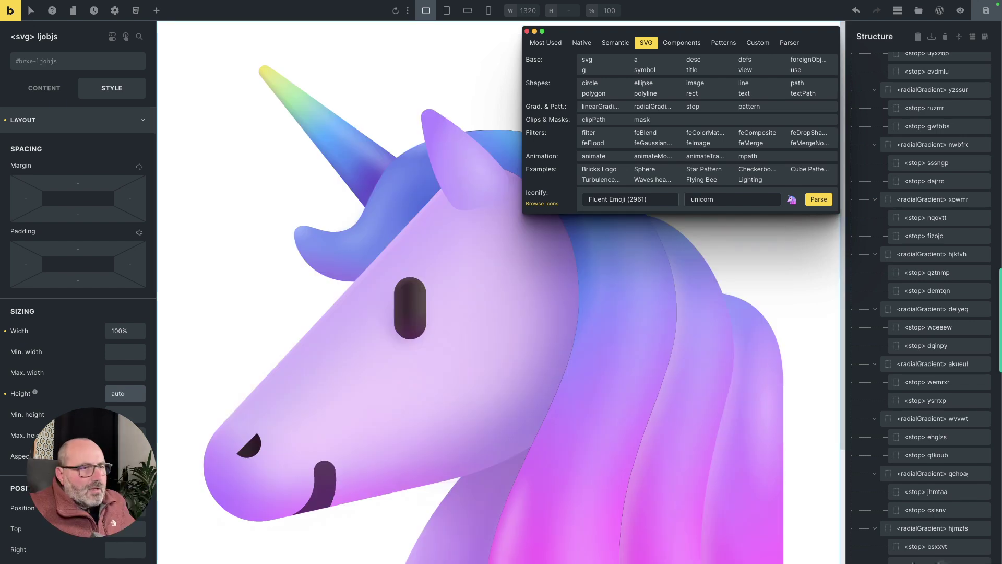
Step: Minimize the floating elements window and examine the unicorn's nested paths, gradients and filters in the page structure
{"action": "left_click", "coordinate": [533, 34]}
{"action": "scroll", "coordinate": [917, 295], "scroll_direction": "down", "scroll_amount": 8}
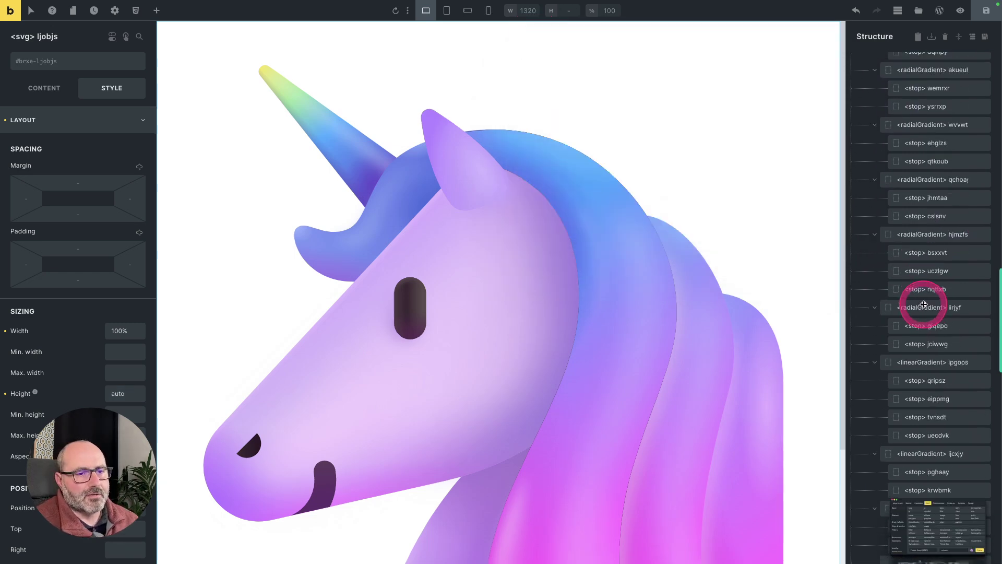
{"action": "scroll", "coordinate": [924, 304], "scroll_direction": "down", "scroll_amount": 10}
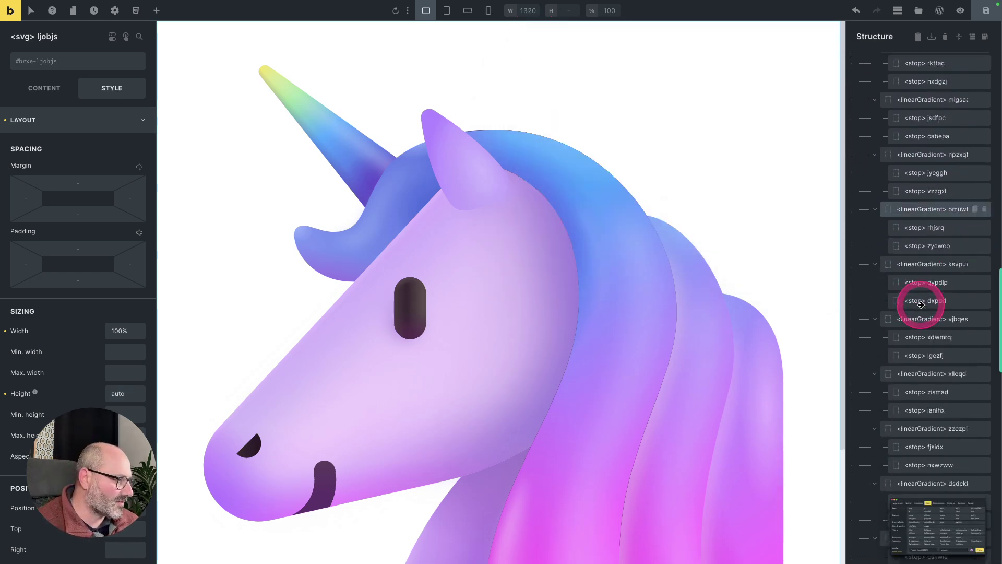
{"action": "scroll", "coordinate": [922, 305], "scroll_direction": "down", "scroll_amount": 10}
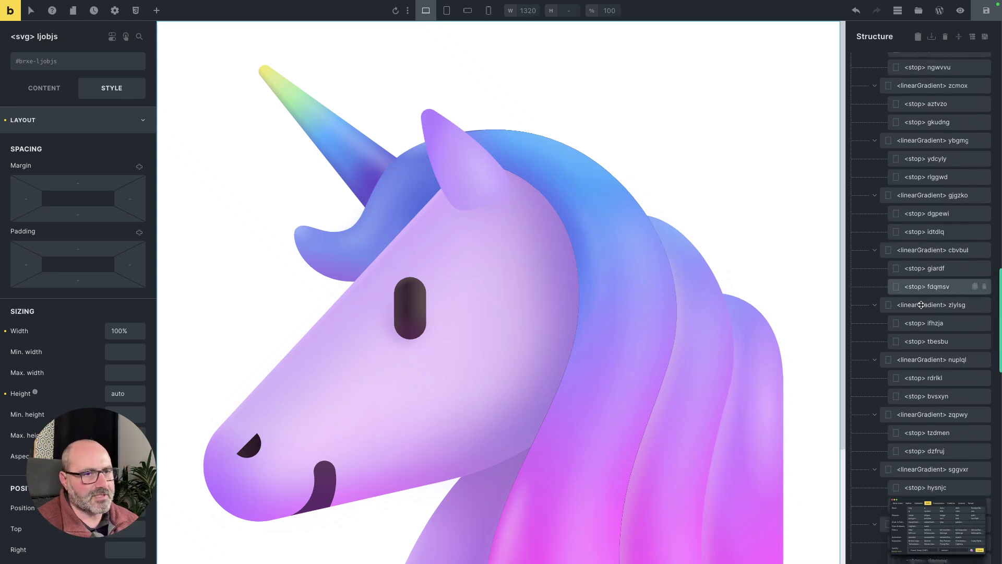
{"action": "scroll", "coordinate": [921, 304], "scroll_direction": "down", "scroll_amount": 6}
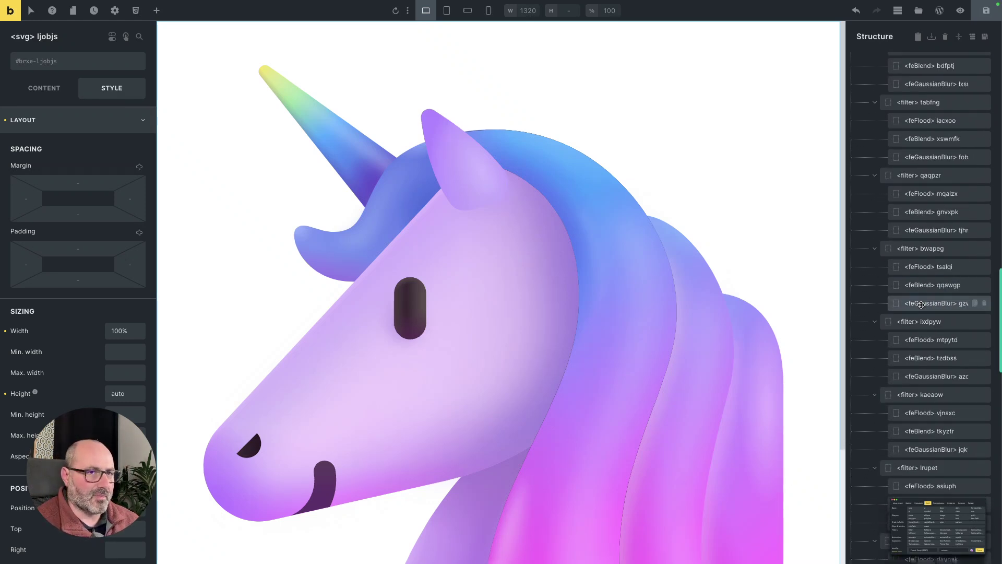
{"action": "scroll", "coordinate": [921, 305], "scroll_direction": "up", "scroll_amount": 10}
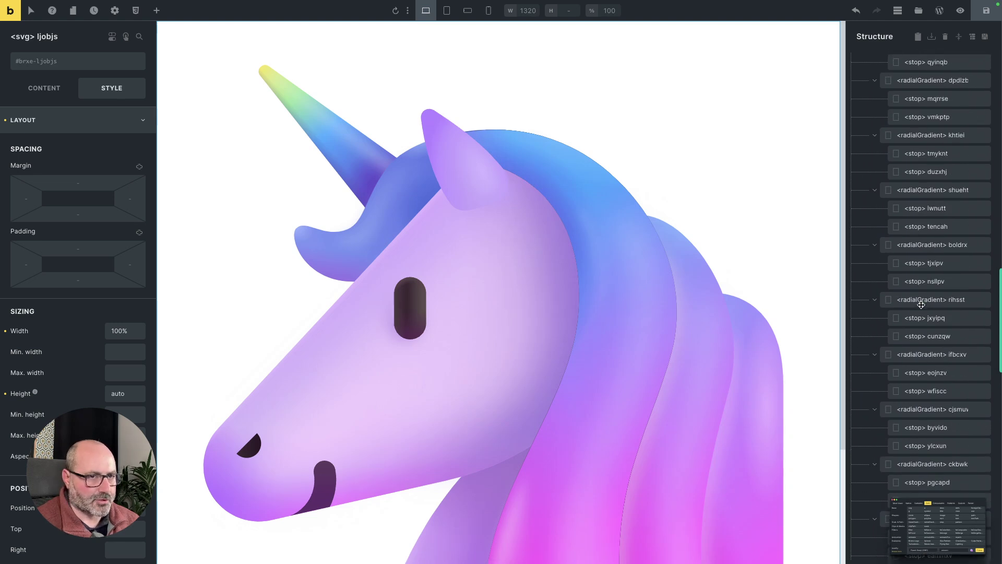
{"action": "scroll", "coordinate": [921, 304], "scroll_direction": "up", "scroll_amount": 3}
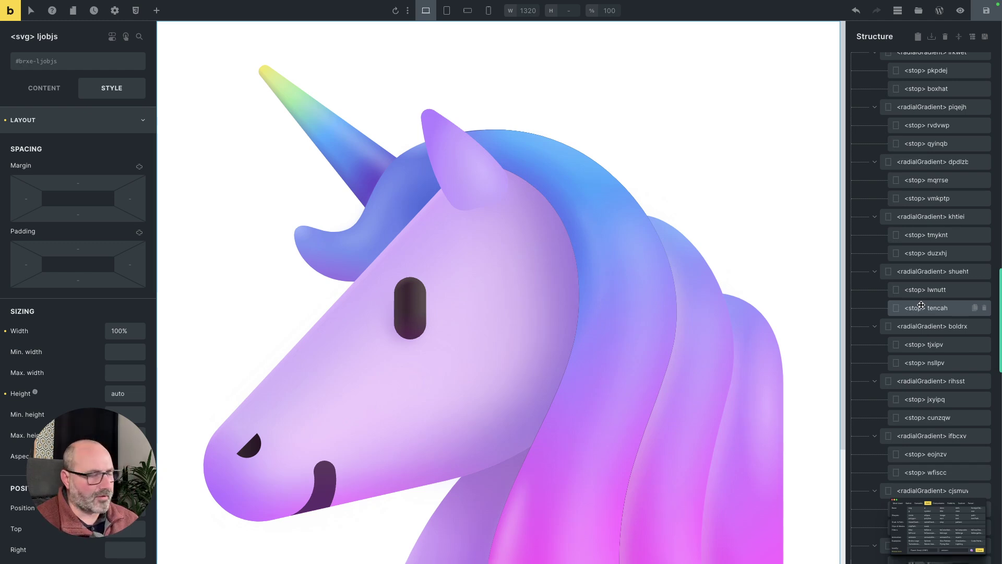
{"action": "scroll", "coordinate": [922, 305], "scroll_direction": "up", "scroll_amount": 10}
Step: Delete the parsed unicorn, restore the floating elements window and insert the unicorn icon as a single code element
{"action": "left_click", "coordinate": [853, 71]}
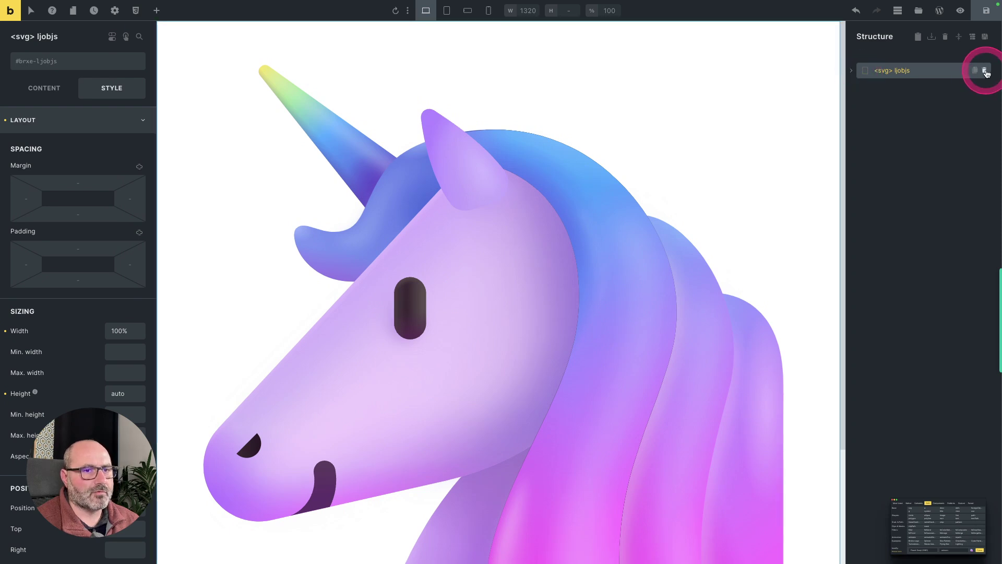
{"action": "left_click", "coordinate": [927, 522]}
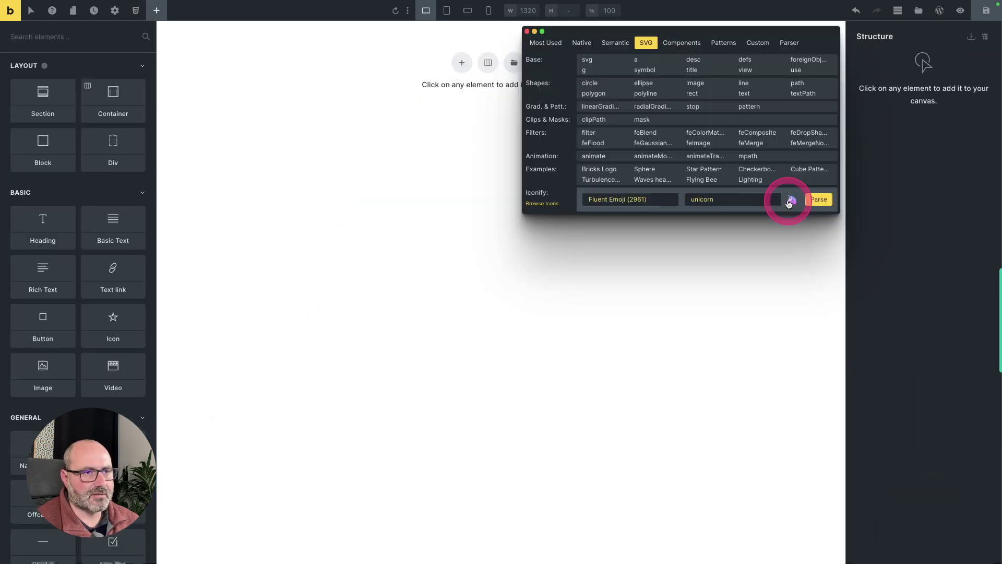
{"action": "left_click", "coordinate": [792, 201]}
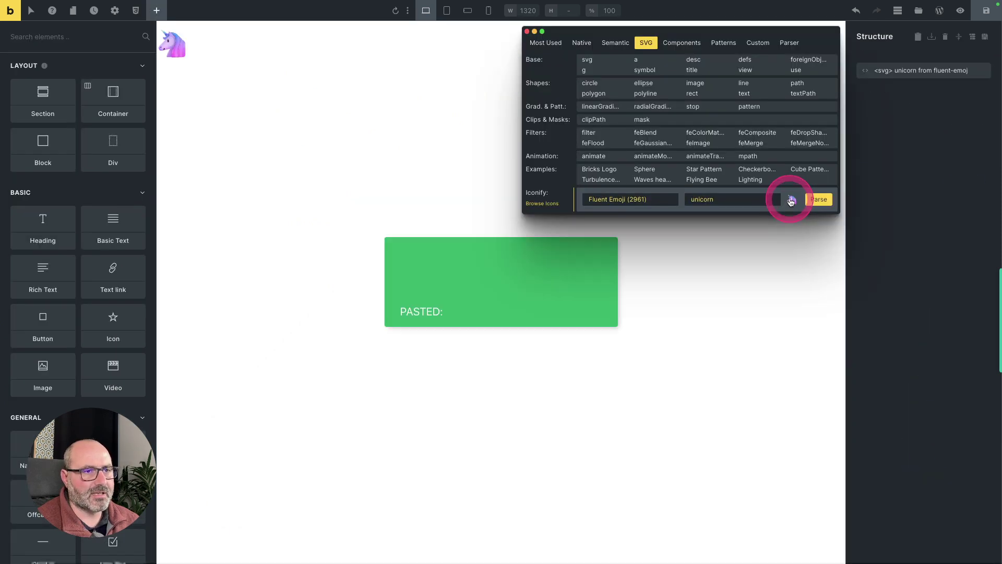
Step: Select the inserted unicorn icon element in the page structure to view its SVG code
{"action": "left_click", "coordinate": [900, 75]}
{"action": "left_click", "coordinate": [42, 101]}
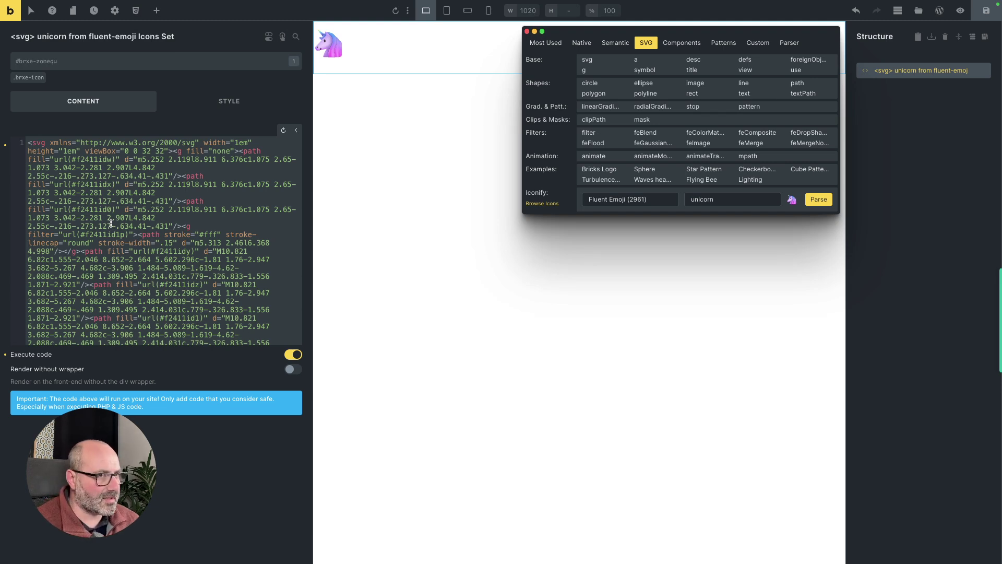
{"action": "left_click", "coordinate": [740, 229]}
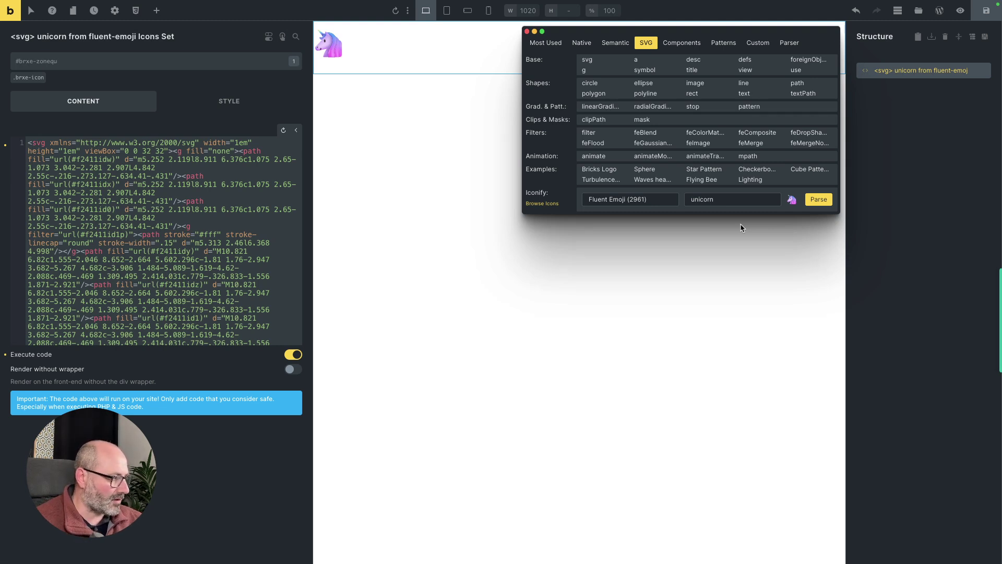
{"action": "left_click", "coordinate": [741, 228]}
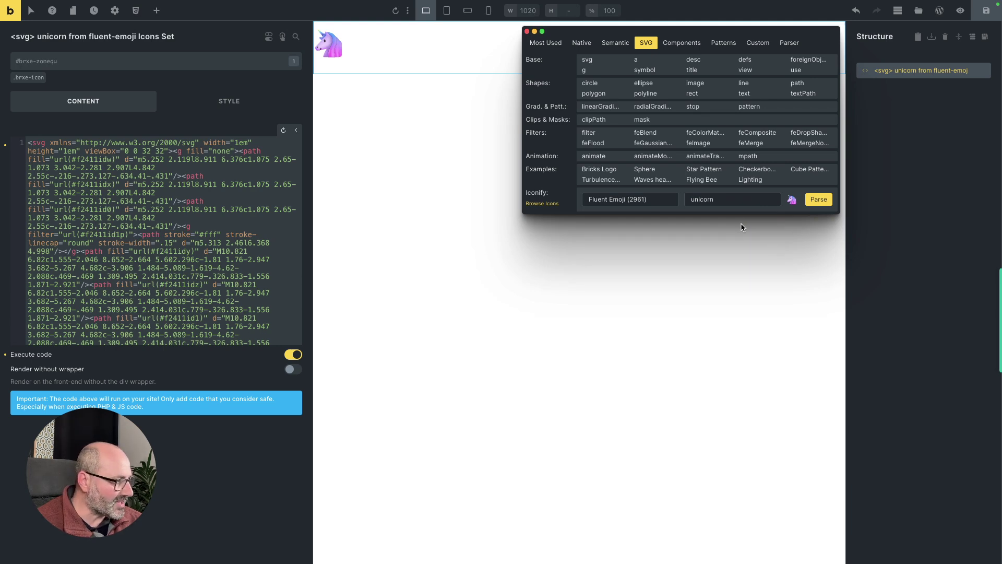
{"action": "left_click", "coordinate": [741, 228]}
Step: Delete the unicorn code element so that the page is empty
{"action": "left_click", "coordinate": [811, 201]}
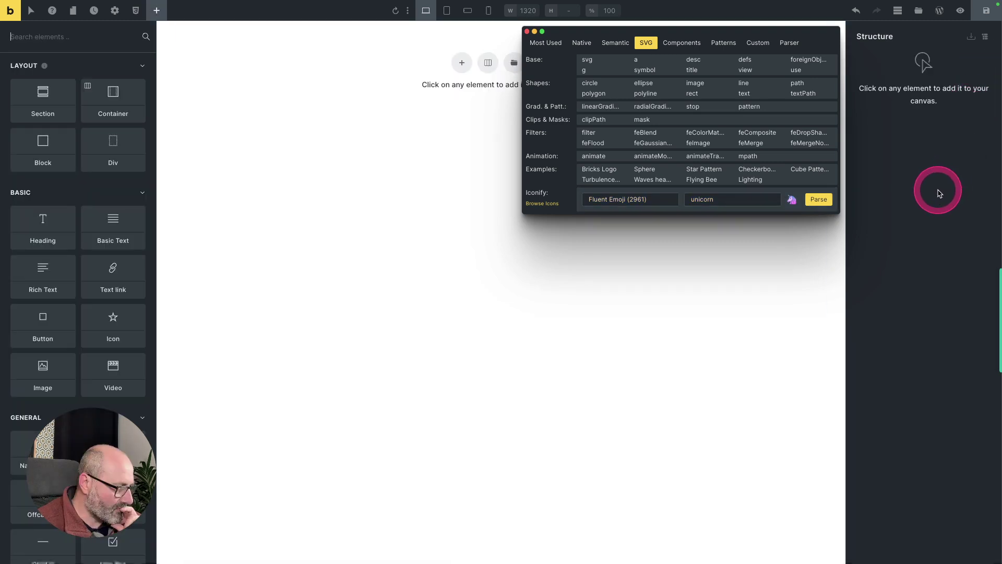
{"action": "left_click", "coordinate": [940, 193]}
{"action": "left_click", "coordinate": [817, 205]}
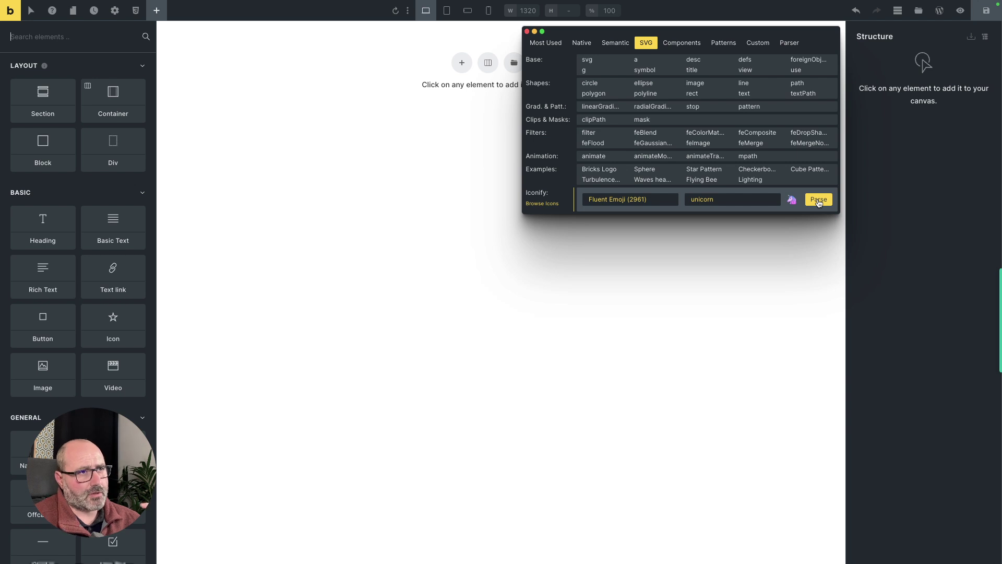
Step: View the HTML parser's code editor and return to the SVG elements
{"action": "left_click", "coordinate": [790, 44]}
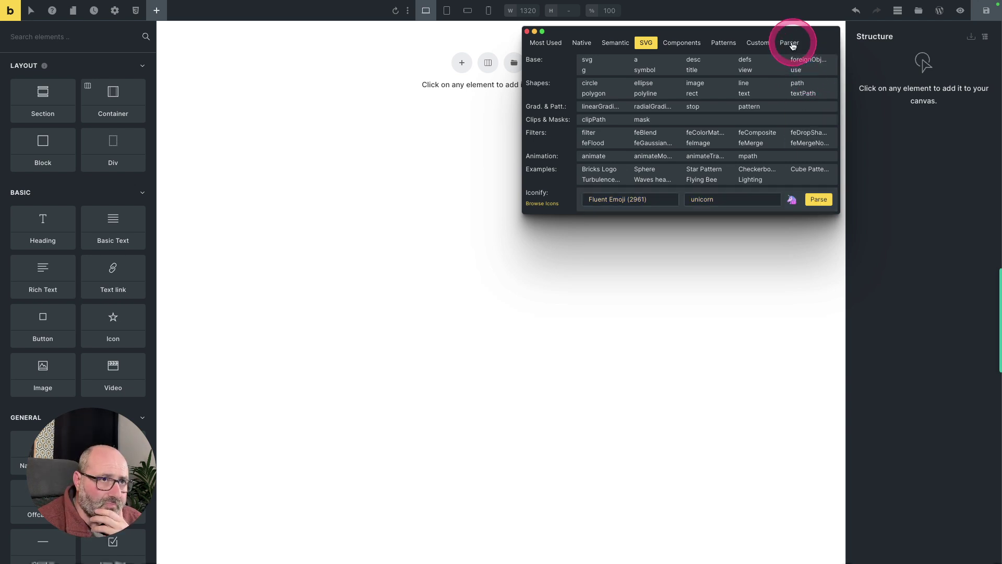
{"action": "left_click", "coordinate": [757, 143]}
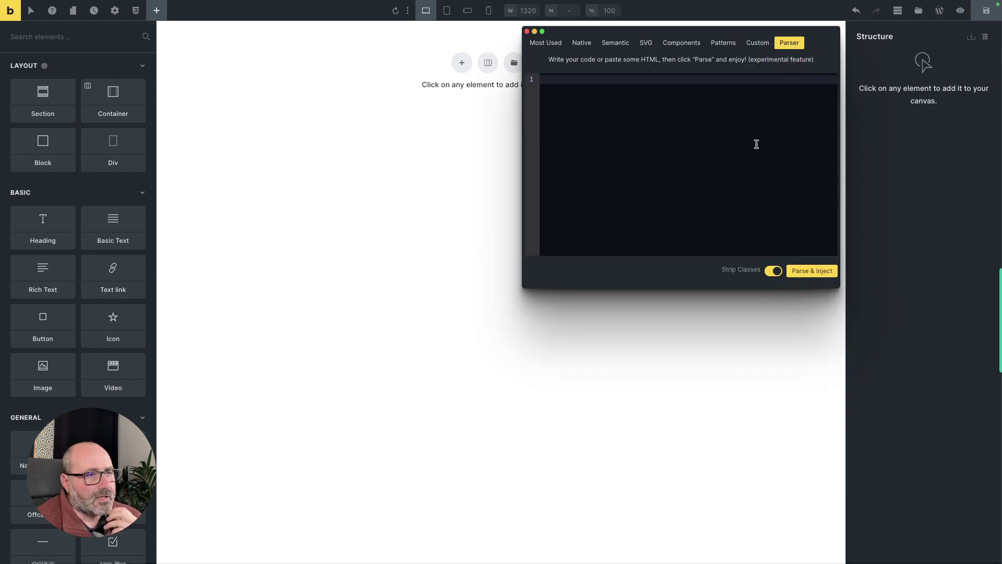
{"action": "left_click", "coordinate": [646, 42]}
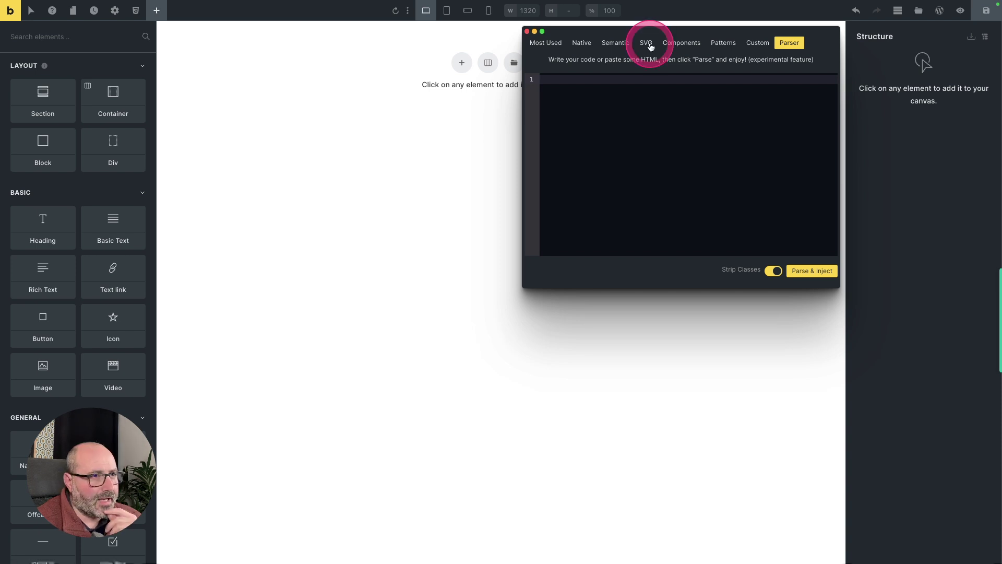
Step: Insert the accessibility icon from the Iconoir set onto the empty canvas
{"action": "left_click", "coordinate": [546, 199]}
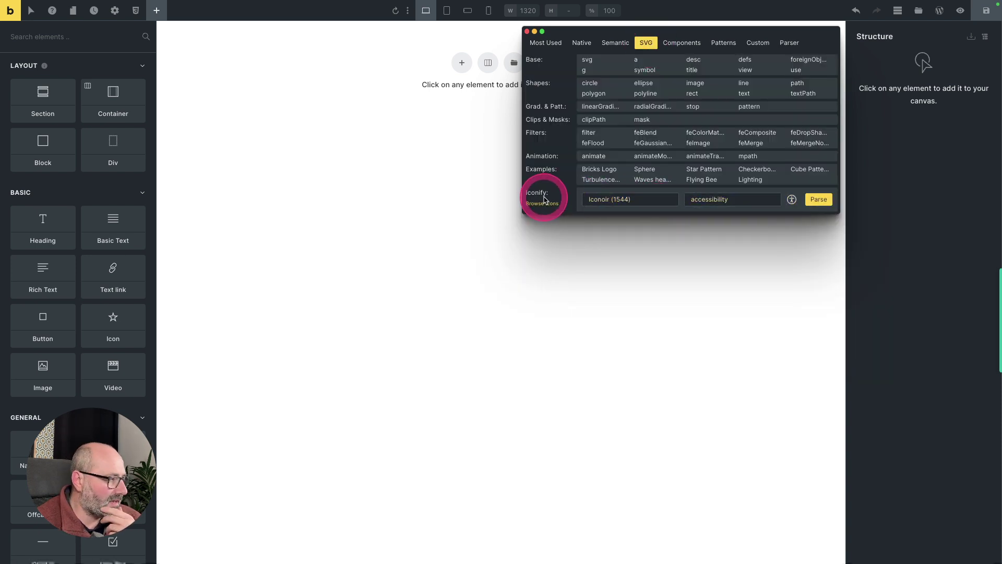
{"action": "left_click", "coordinate": [646, 203]}
{"action": "left_click", "coordinate": [792, 200]}
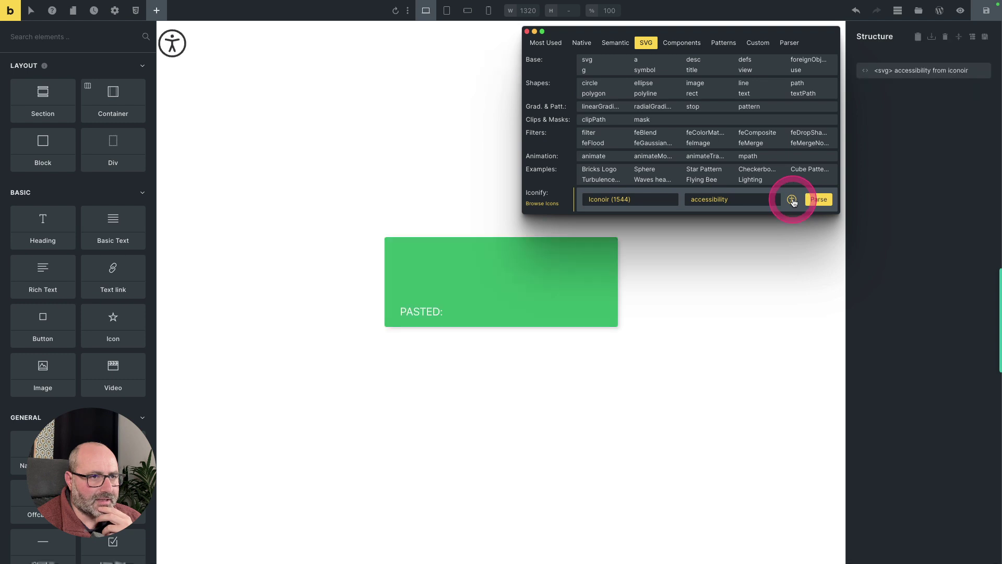
Step: Copy the accessibility icon's complete SVG code and delete its element from the page
{"action": "left_click", "coordinate": [888, 68]}
{"action": "left_click", "coordinate": [12, 139]}
{"action": "key", "text": "ctrl+c"}
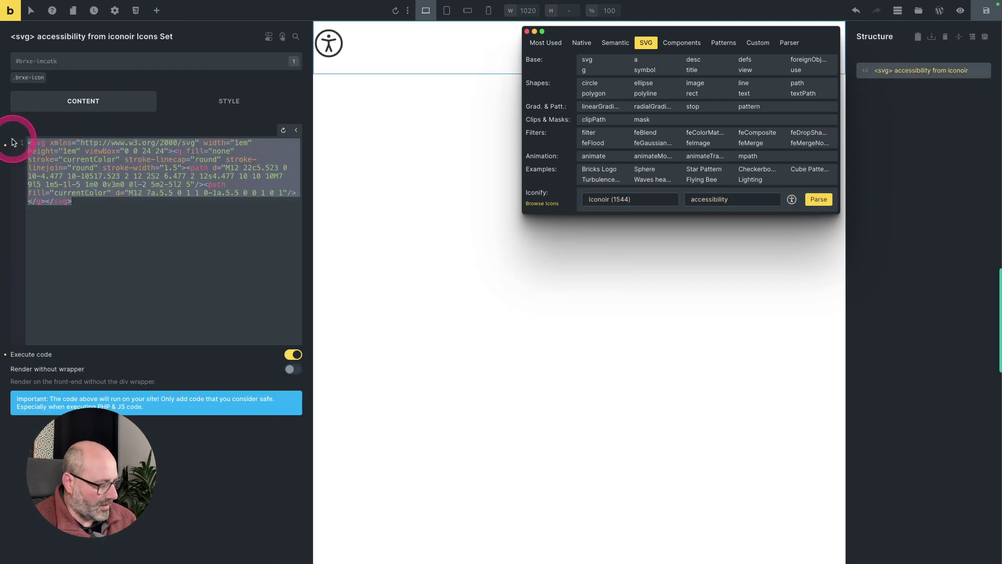
{"action": "left_click", "coordinate": [978, 70]}
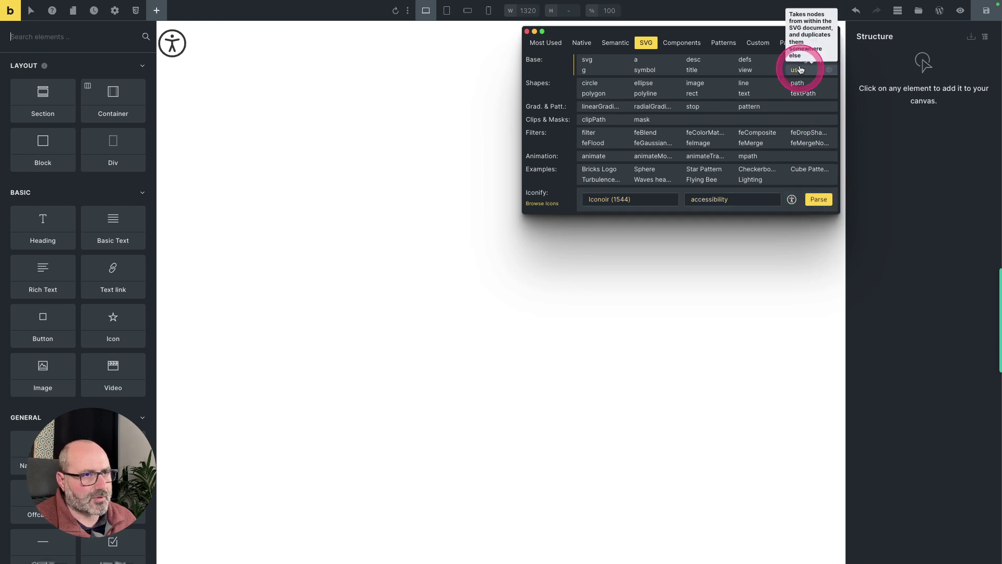
Step: Paste the copied accessibility SVG code into the HTML parser and parse and inject it into the page
{"action": "left_click", "coordinate": [787, 43]}
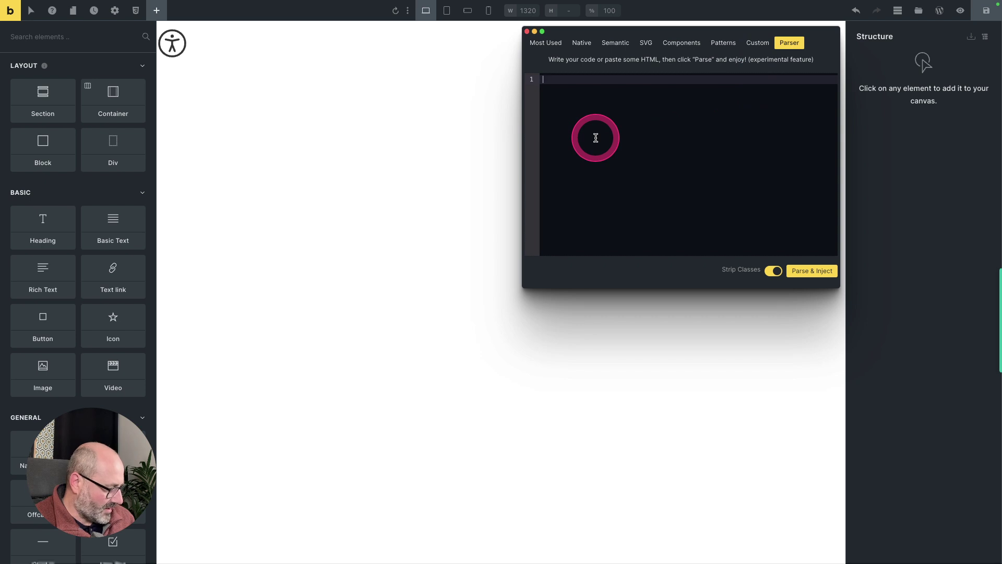
{"action": "key", "text": "ctrl+v"}
{"action": "left_click", "coordinate": [806, 274]}
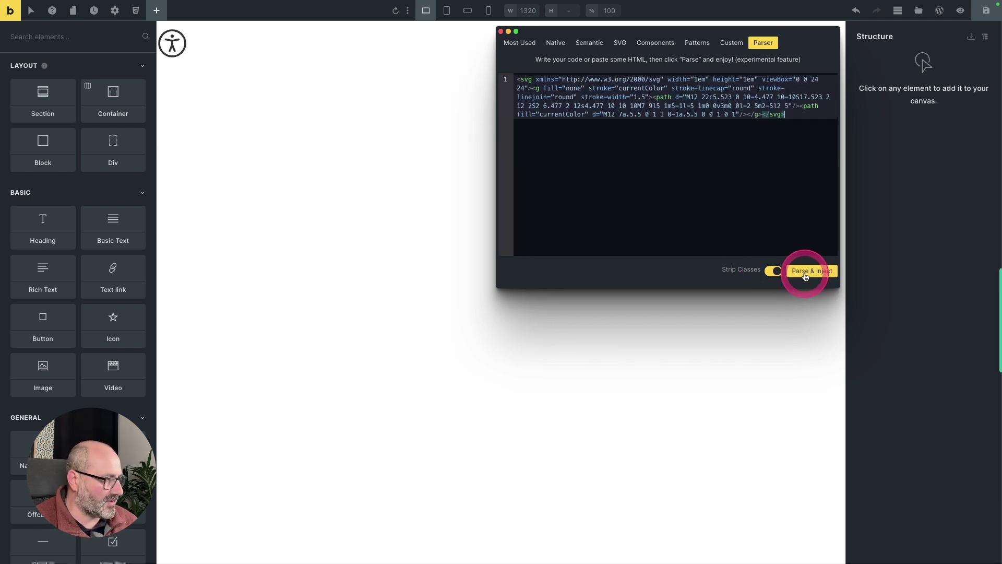
Step: Delete the injected SVG element from the page and clear all code from the HTML parser
{"action": "left_click_drag", "start_coordinate": [906, 72], "coordinate": [985, 74]}
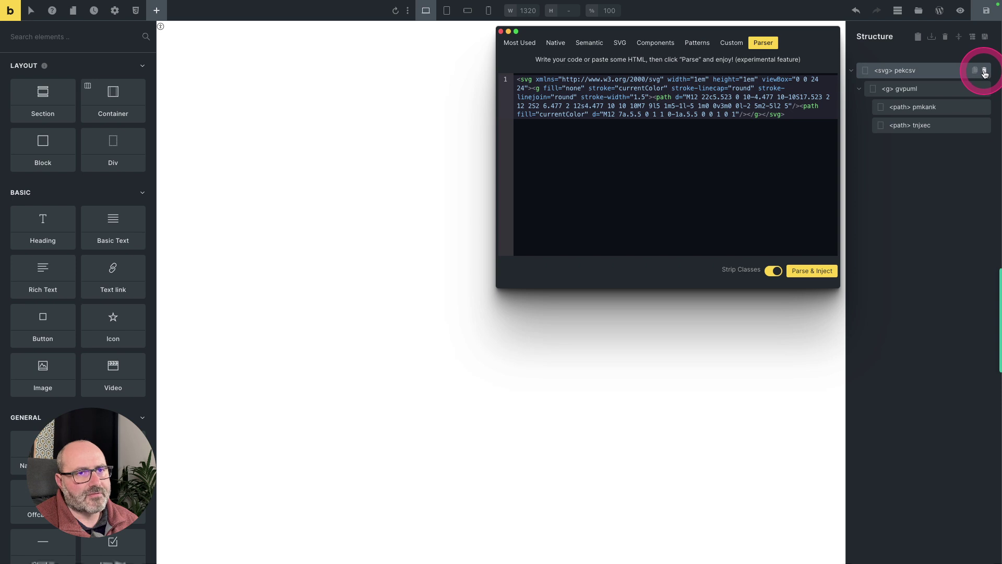
{"action": "left_click", "coordinate": [984, 74]}
{"action": "left_click", "coordinate": [657, 153]}
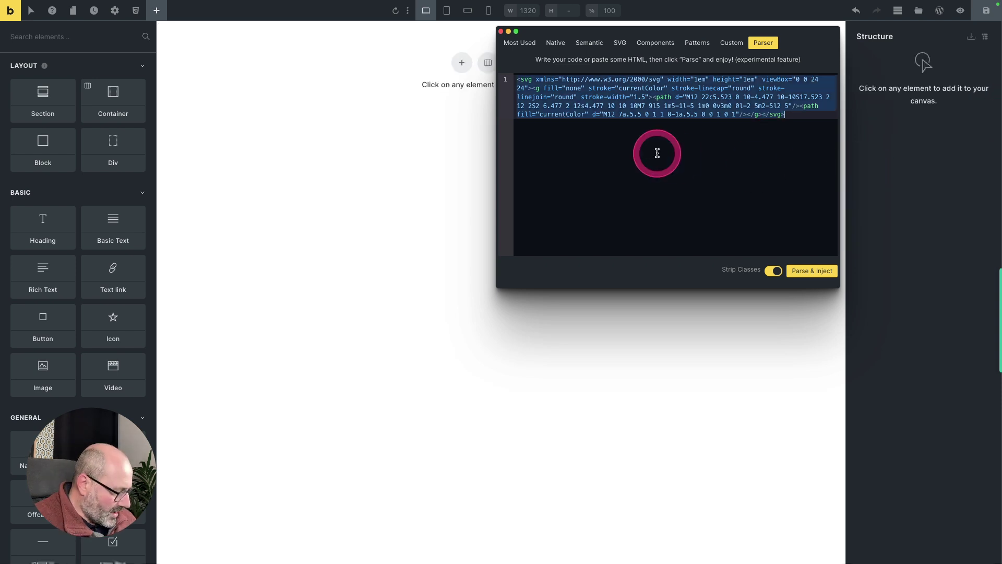
{"action": "key", "text": "ctrl+a"}
{"action": "key", "text": "BackSpace"}
{"action": "left_click", "coordinate": [622, 134]}
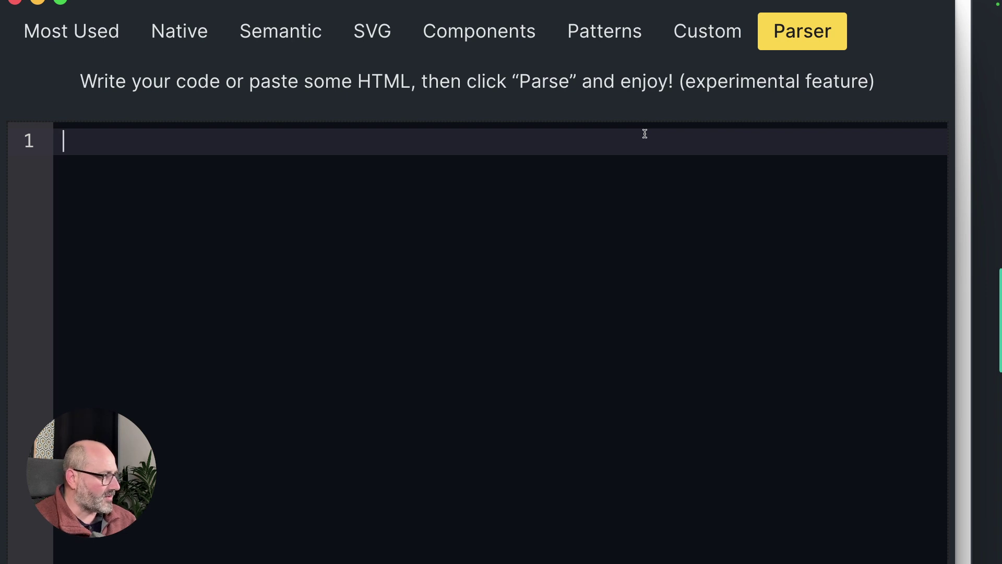
{"action": "left_click", "coordinate": [632, 147]}
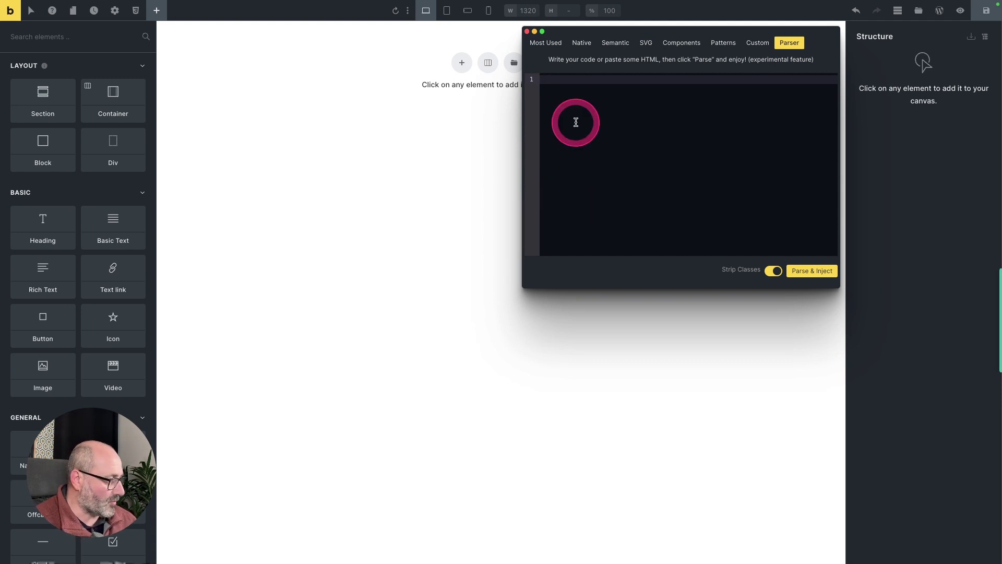
Step: Write a section tag containing a nested div in the HTML parser, with an empty line inside the div
{"action": "type", "text": "<sect"}
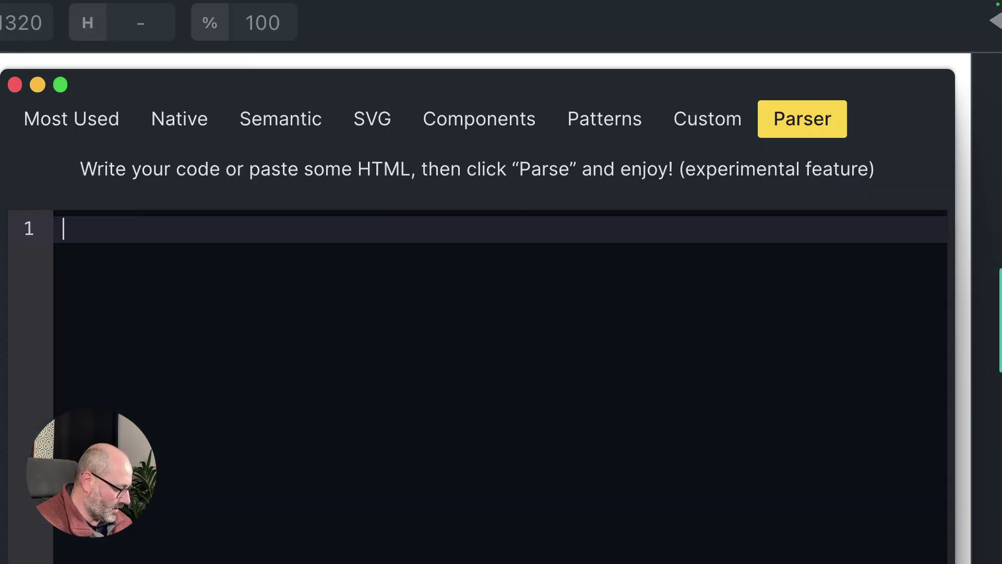
{"action": "type", "text": "<sec"}
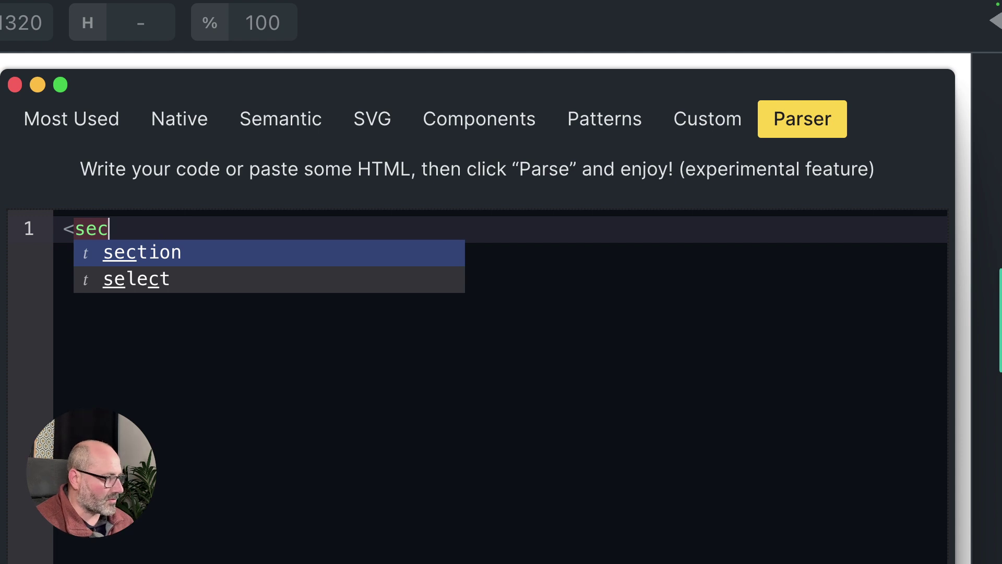
{"action": "key", "text": "Return"}
{"action": "type", "text": "></section>"}
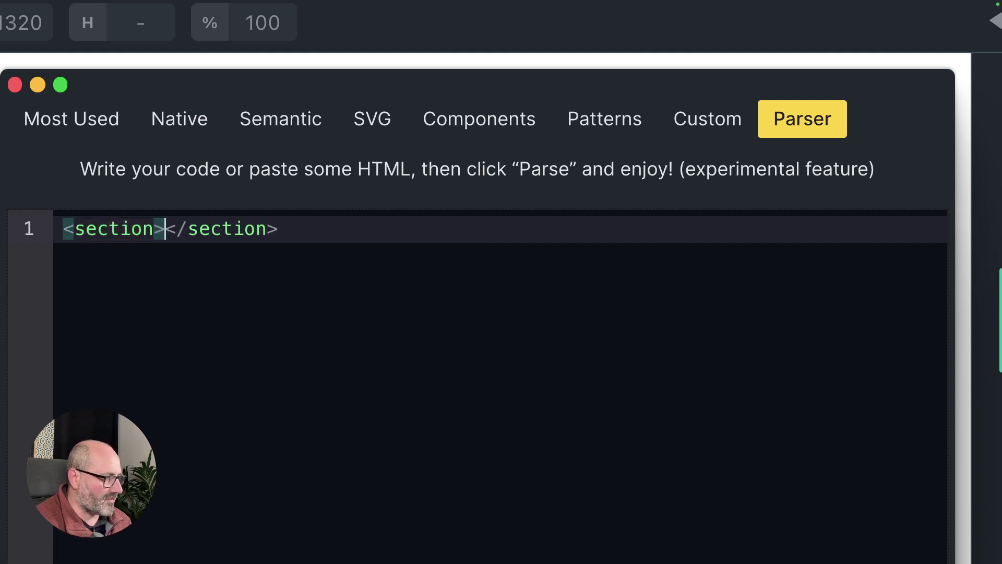
{"action": "key", "text": "Return"}
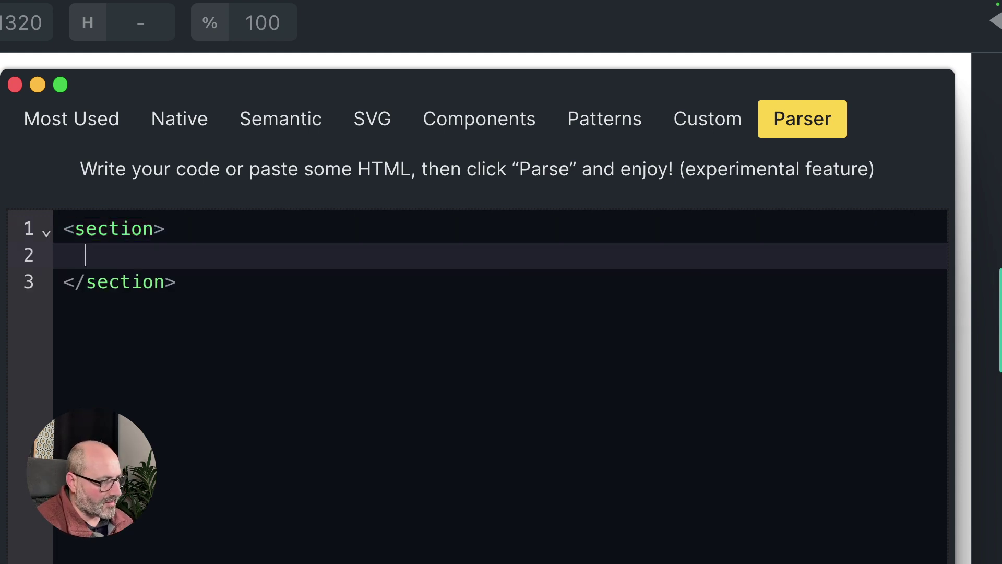
{"action": "type", "text": "<div></div>"}
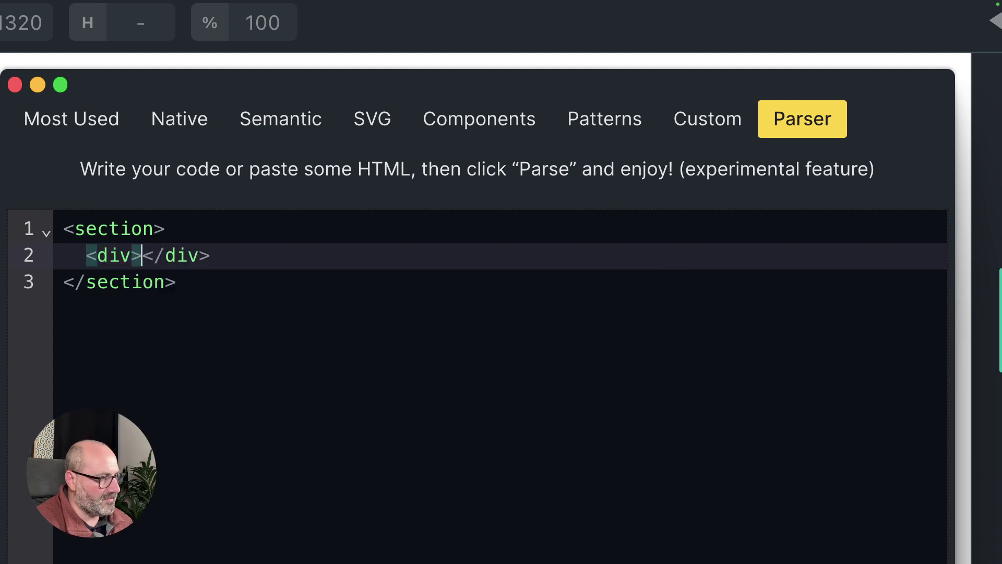
{"action": "key", "text": "Return"}
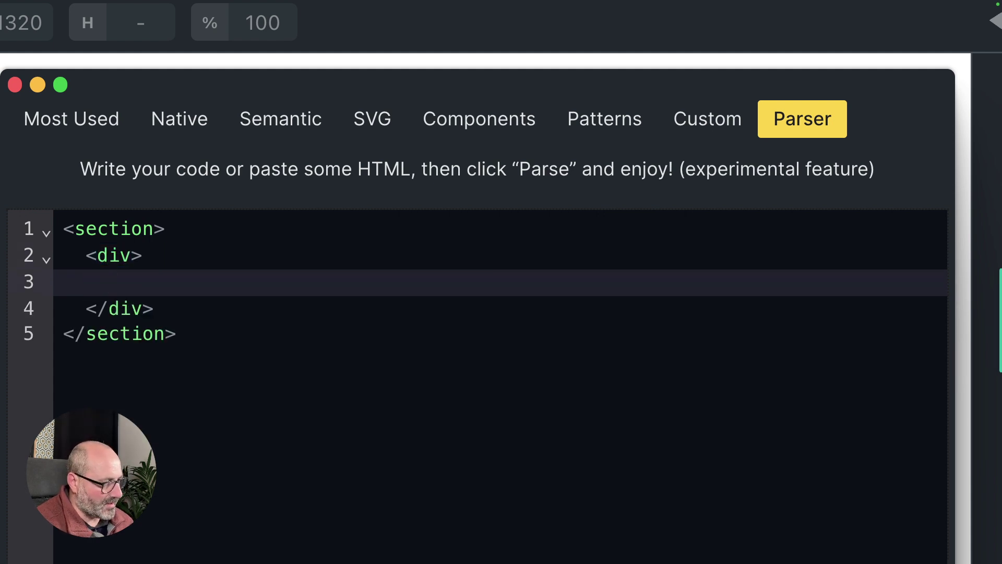
Step: Add an h1 inside the div with the text "This is my heading"
{"action": "type", "text": "<h1></h1>"}
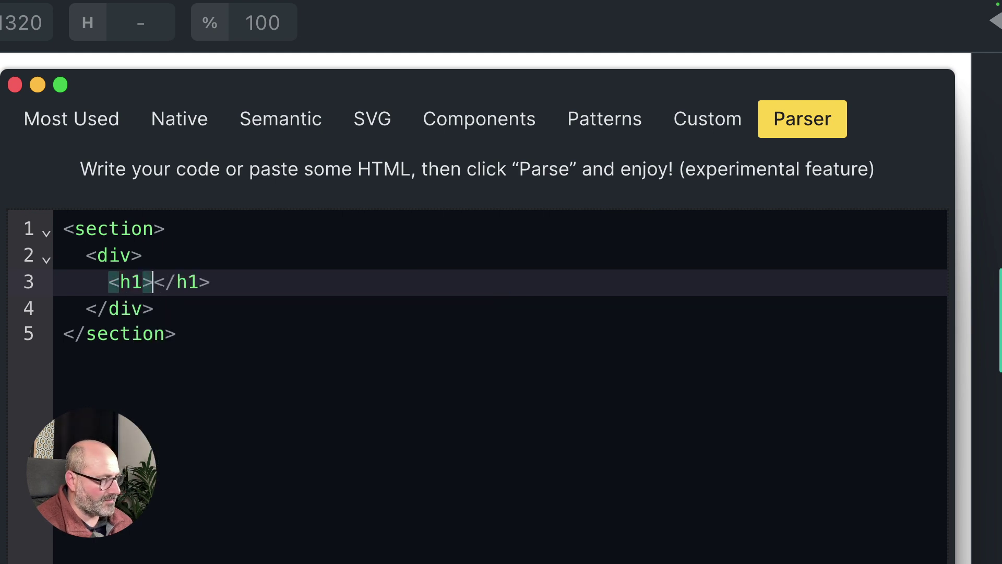
{"action": "key", "text": "Return"}
{"action": "type", "text": "This"}
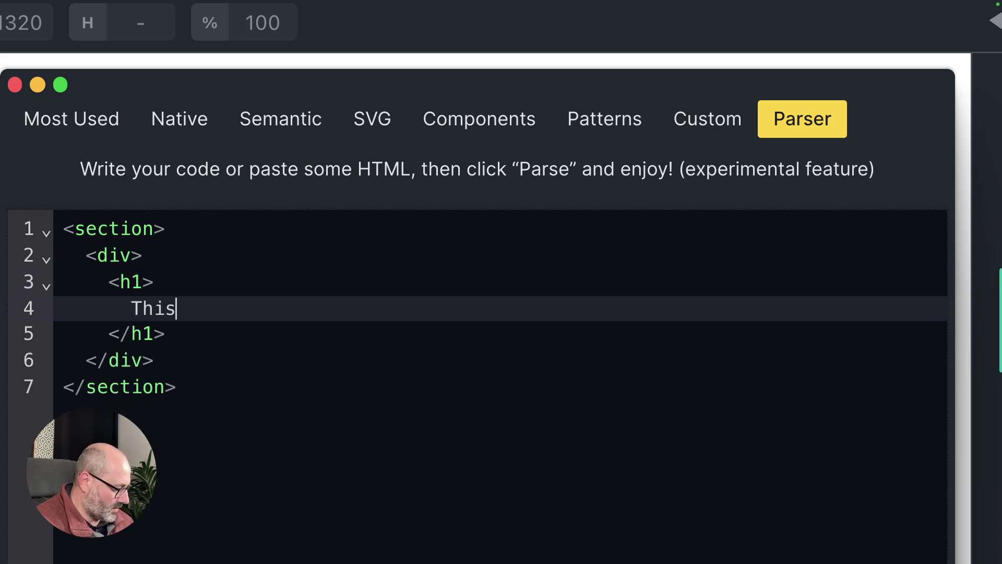
{"action": "type", "text": " is my heading"}
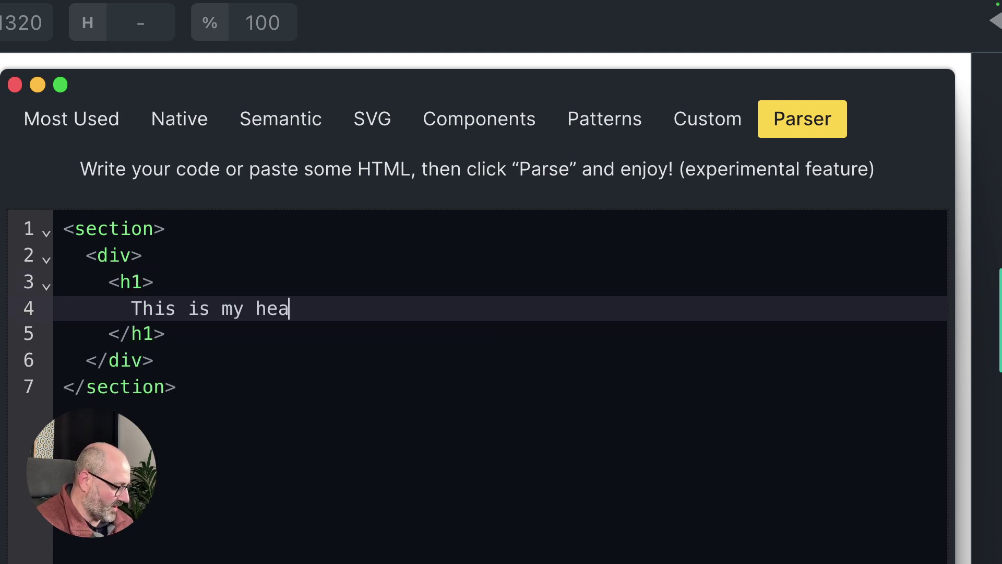
Step: Add a p tag reading "This is my paragraph" below the h1 and parse and inject the code into the page
{"action": "left_click", "coordinate": [165, 334]}
{"action": "key", "text": "Return"}
{"action": "type", "text": "<p>This is my para"}
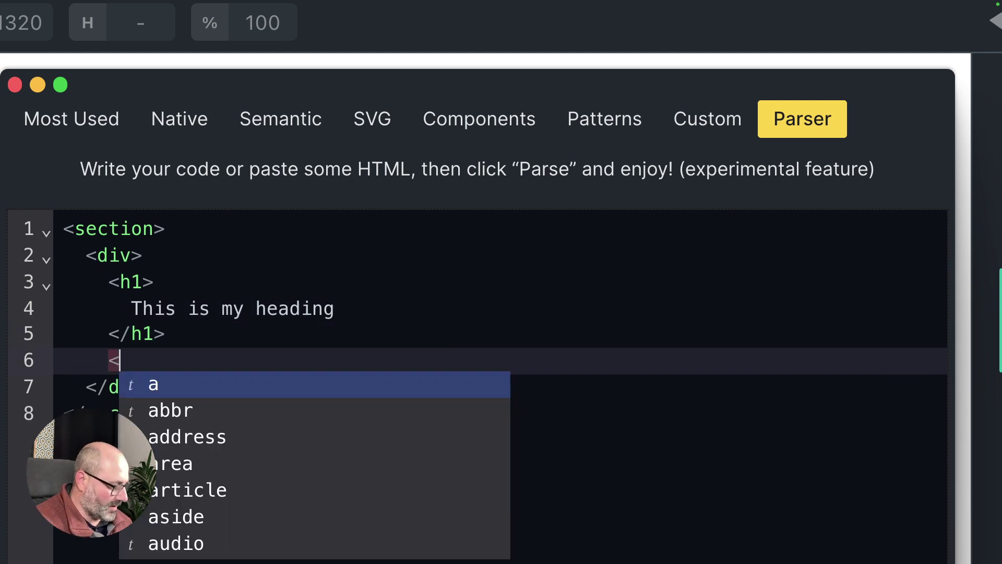
{"action": "type", "text": "graph</p>"}
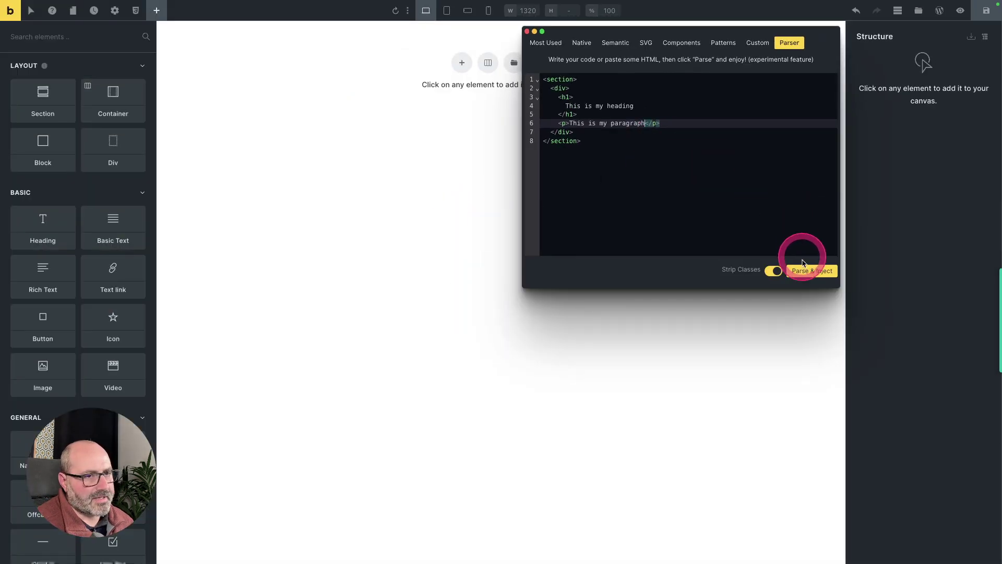
{"action": "left_click", "coordinate": [817, 274]}
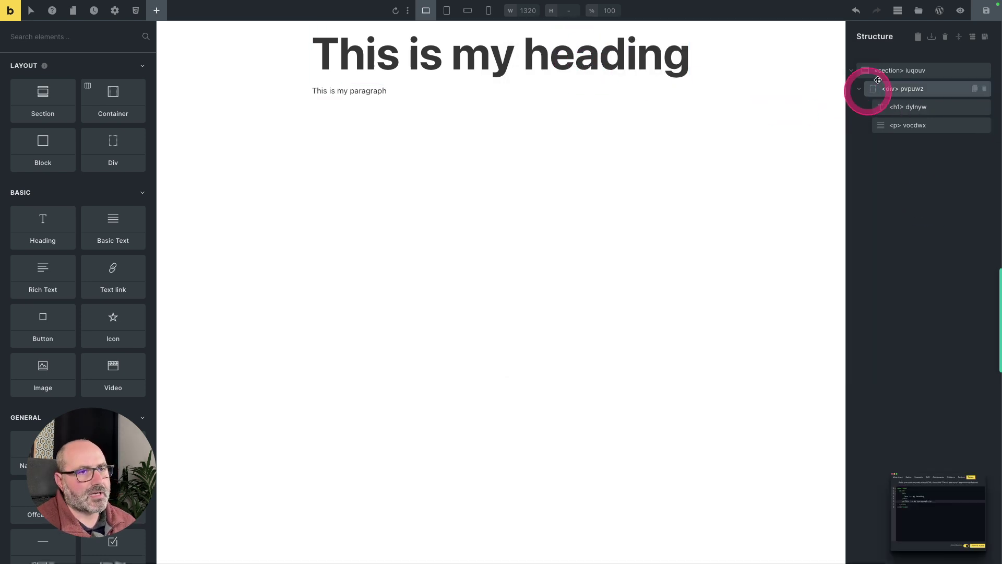
Step: Inspect the injected section, div, h1 and p elements and their settings in the page structure
{"action": "left_click", "coordinate": [900, 71]}
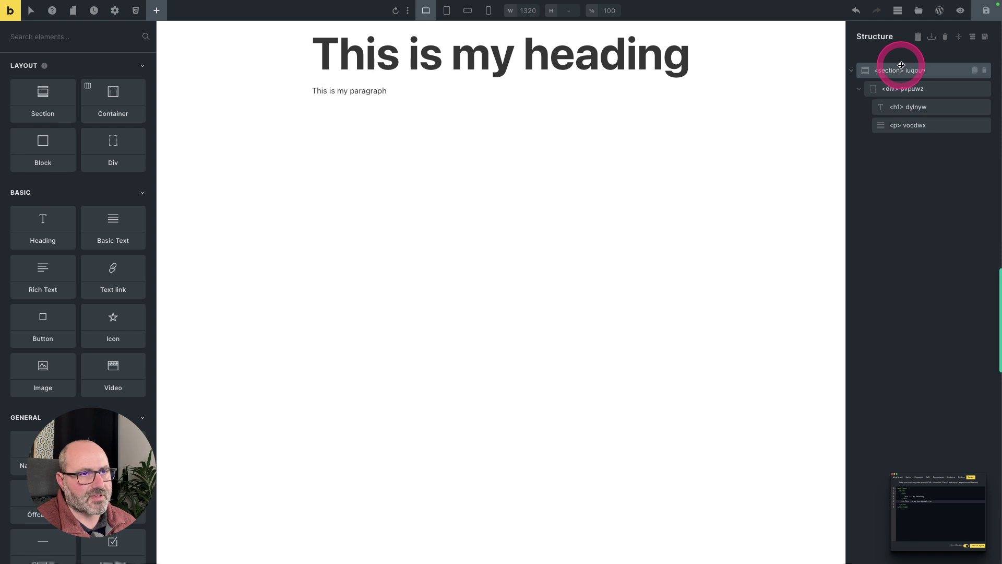
{"action": "left_click", "coordinate": [907, 89]}
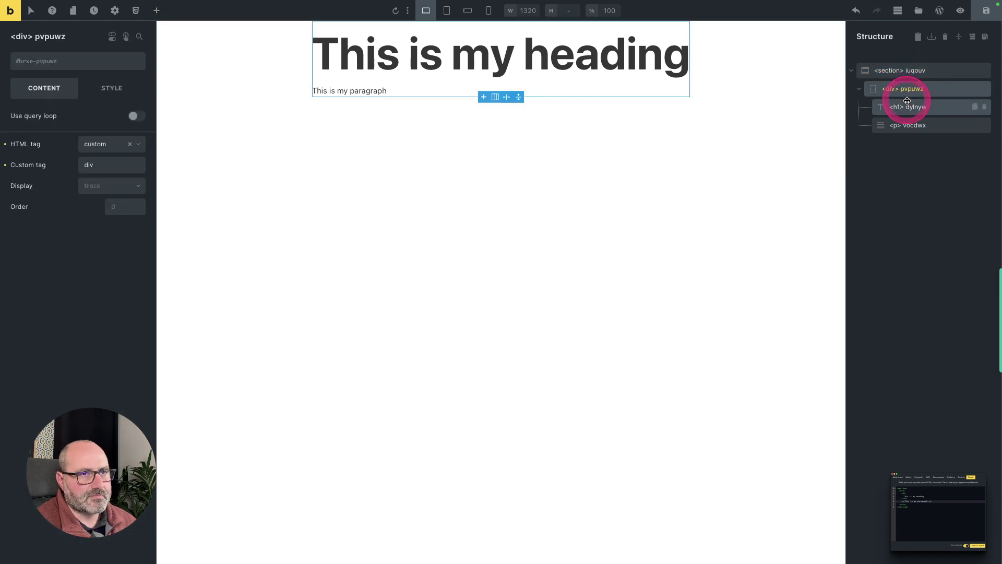
{"action": "left_click", "coordinate": [908, 107]}
{"action": "left_click", "coordinate": [907, 125]}
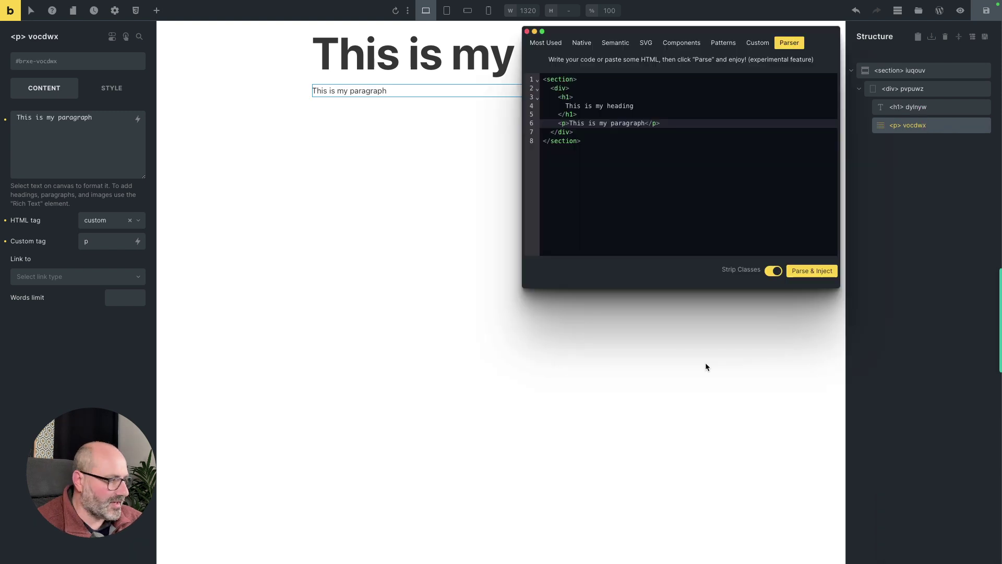
Step: Give the section tag in the HTML parser code the attribute id="my-section"
{"action": "left_click", "coordinate": [591, 81]}
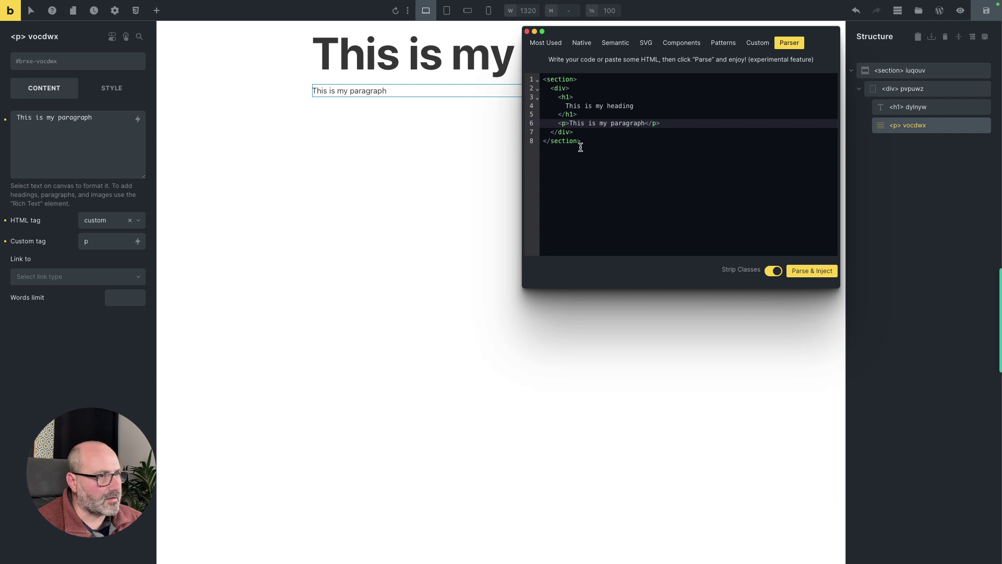
{"action": "left_click_drag", "start_coordinate": [914, 129], "coordinate": [669, 208]}
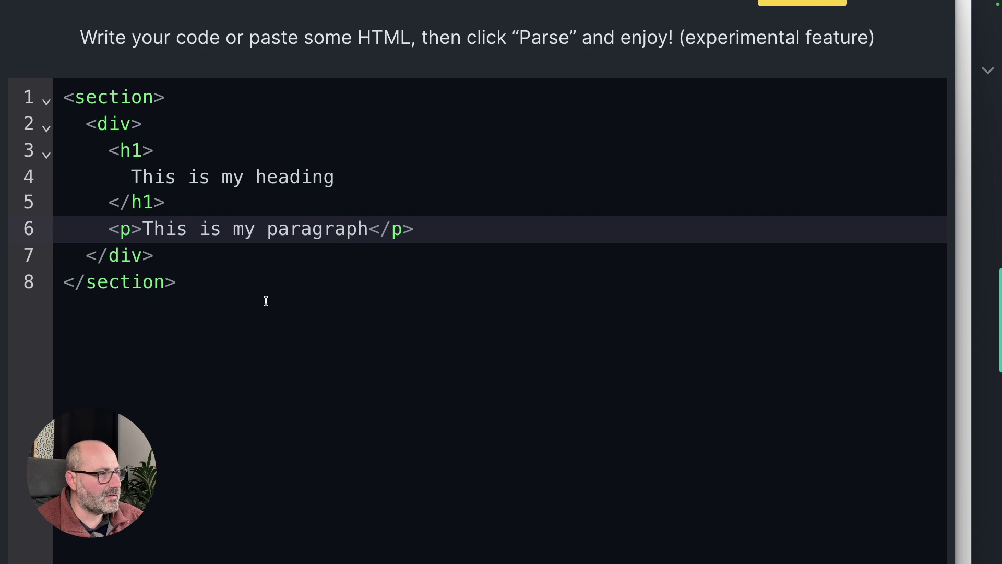
{"action": "left_click", "coordinate": [159, 98]}
{"action": "type", "text": "id"}
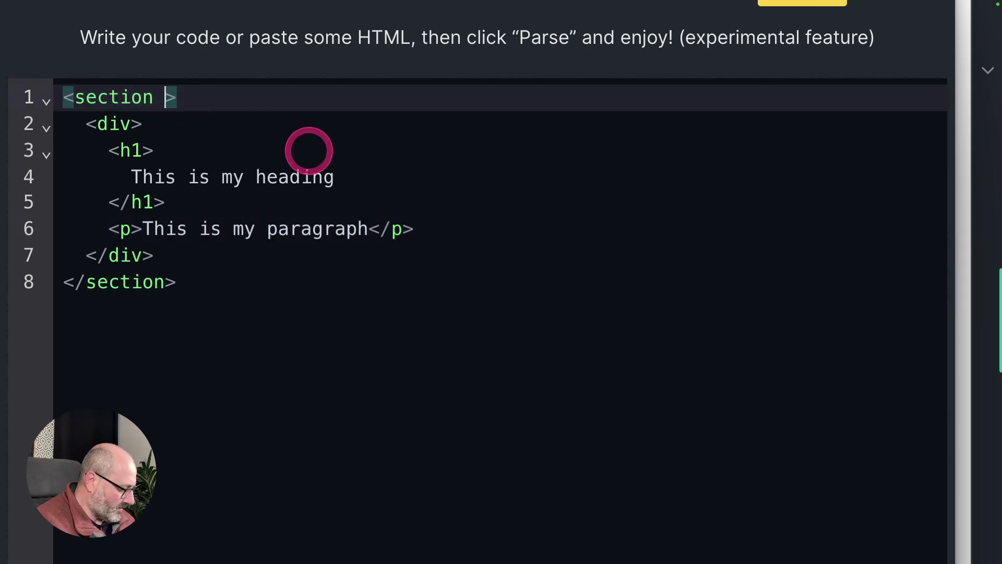
{"action": "type", "text": "=\"my-section\""}
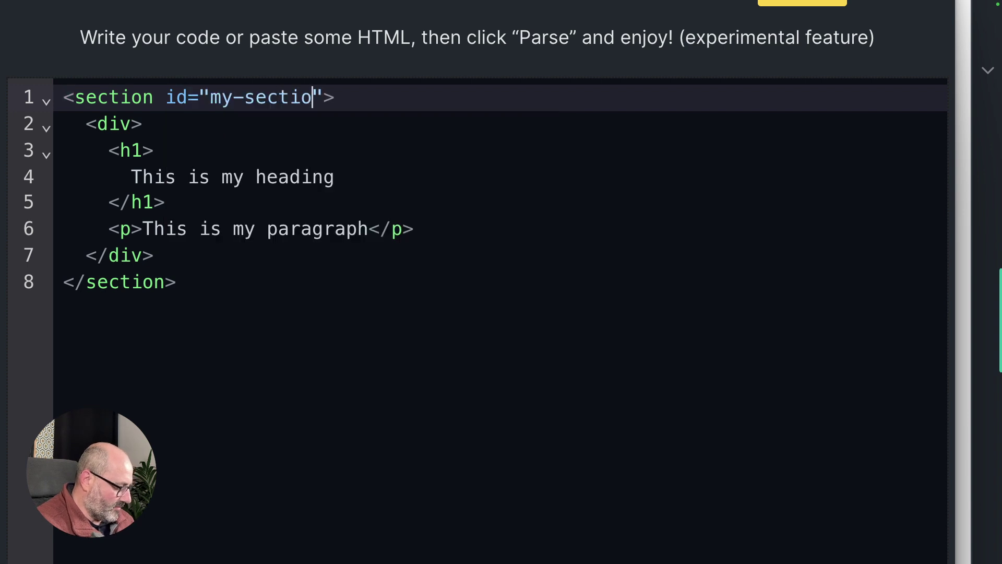
Step: Add class="my-class" and data-attr="my-attribute" to the section tag in the parser code
{"action": "type", "text": " claa"}
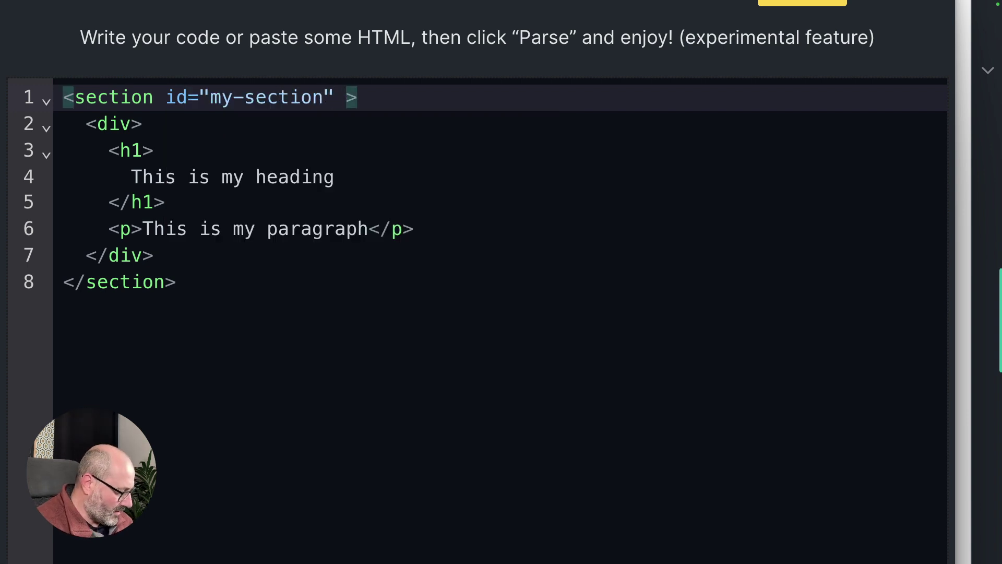
{"action": "key", "text": "BackSpace"}
{"action": "type", "text": "ss=\""}
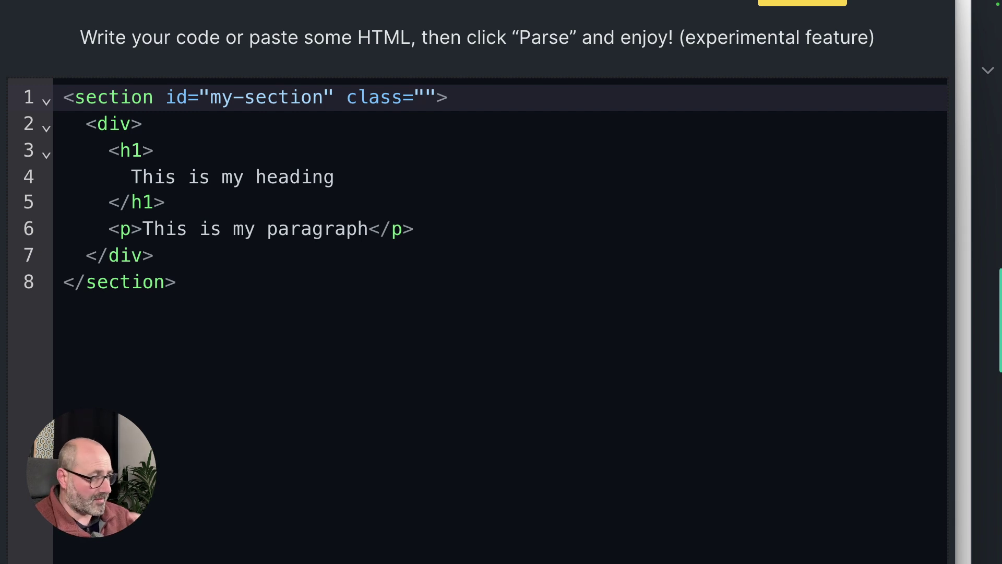
{"action": "type", "text": "my-class\" d"}
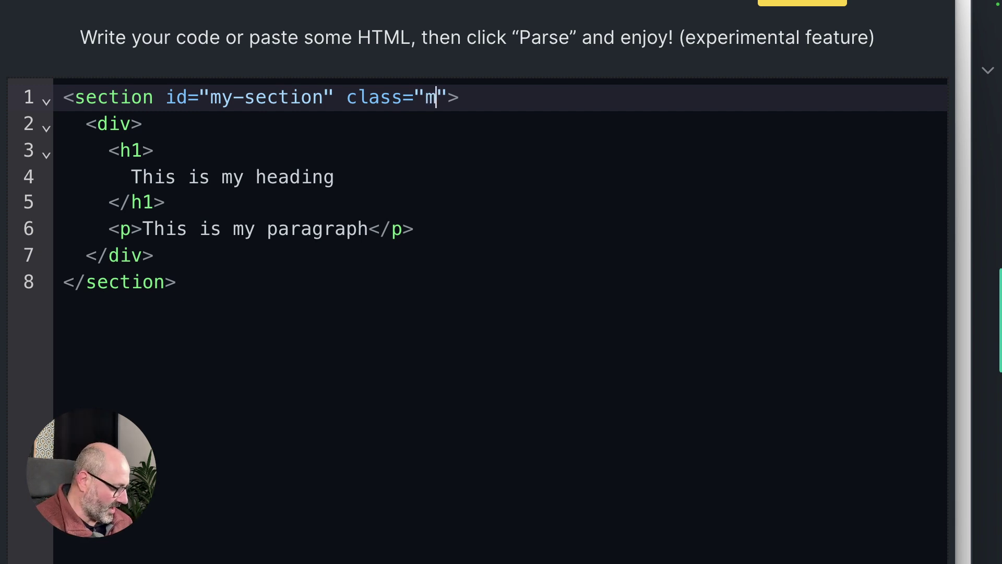
{"action": "type", "text": "ata-attr"}
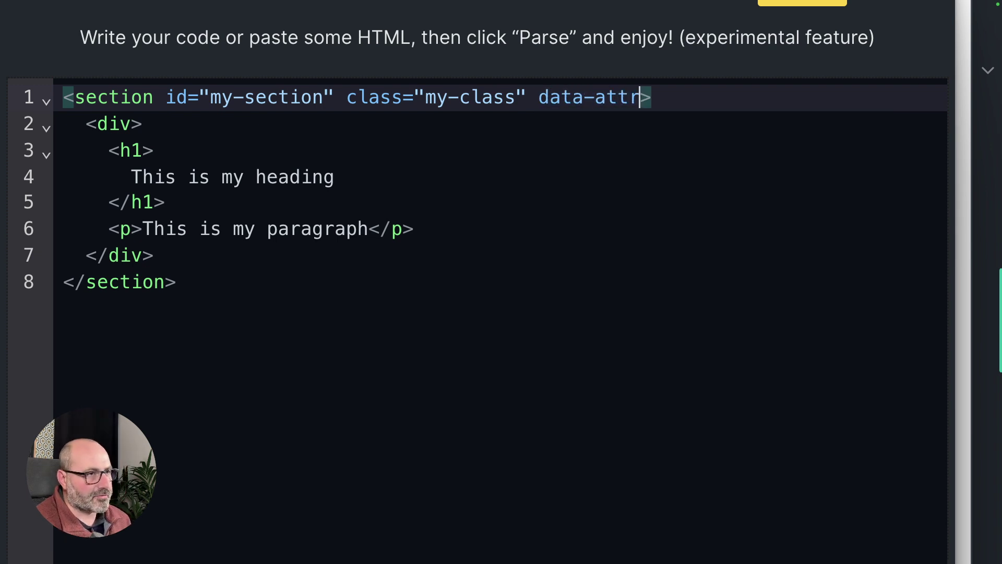
{"action": "type", "text": "=\"my-attribute"}
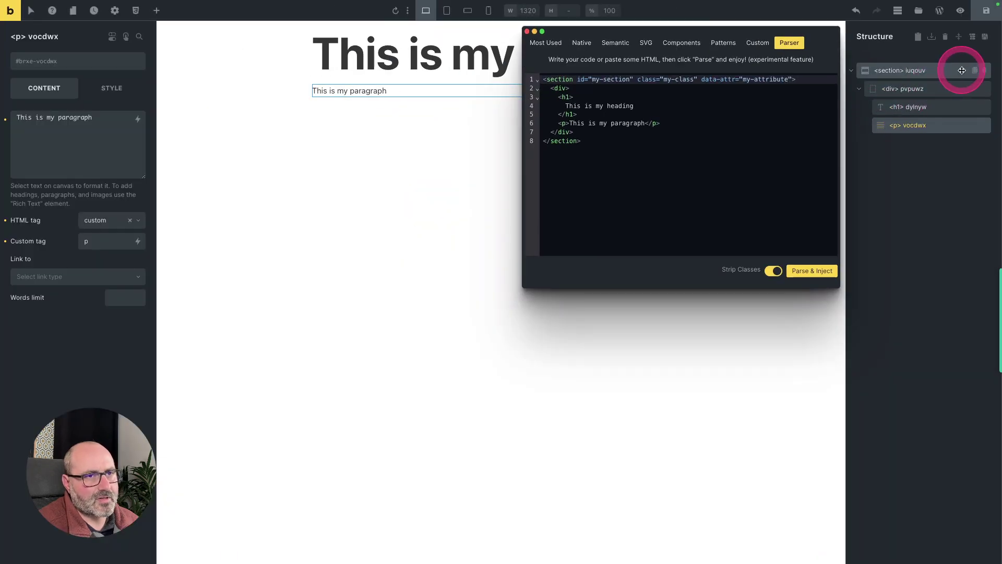
Step: Replace the page's existing section by deleting it and injecting the parsed code with Strip Classes turned off
{"action": "left_click", "coordinate": [984, 74]}
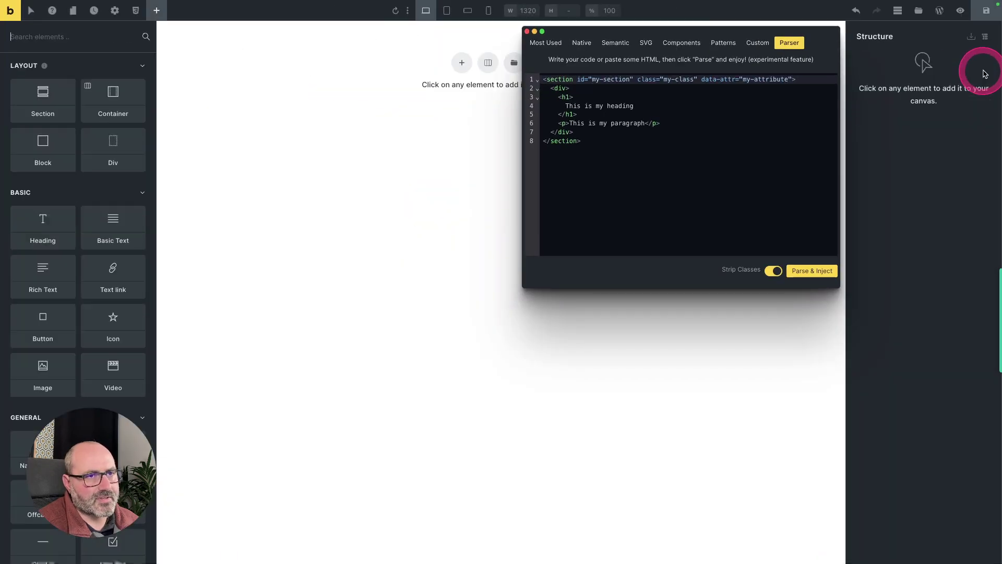
{"action": "left_click", "coordinate": [578, 142]}
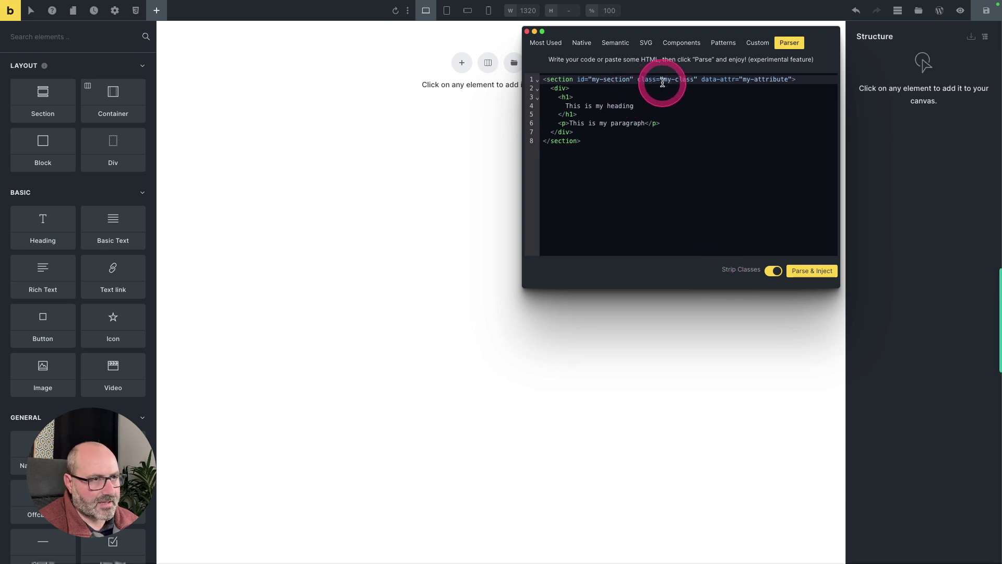
{"action": "left_click", "coordinate": [749, 270]}
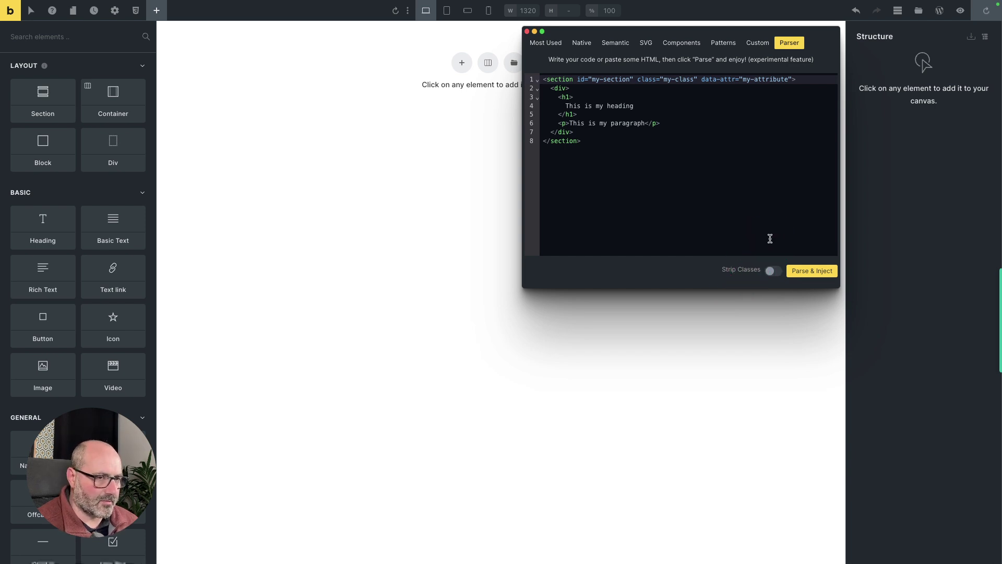
{"action": "left_click", "coordinate": [806, 272]}
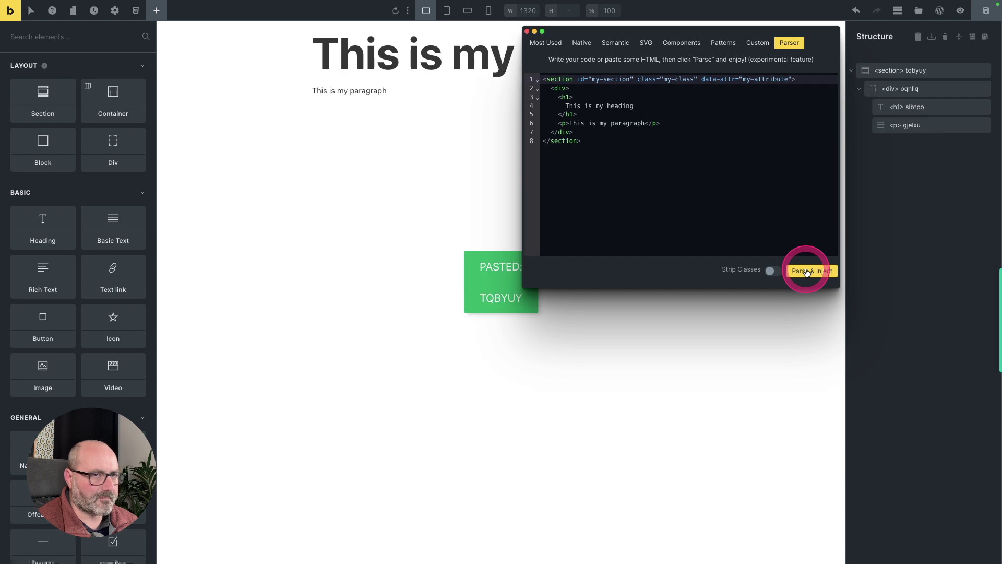
Step: Select the injected section and examine its ID and its my-class class in the element settings
{"action": "left_click", "coordinate": [896, 71]}
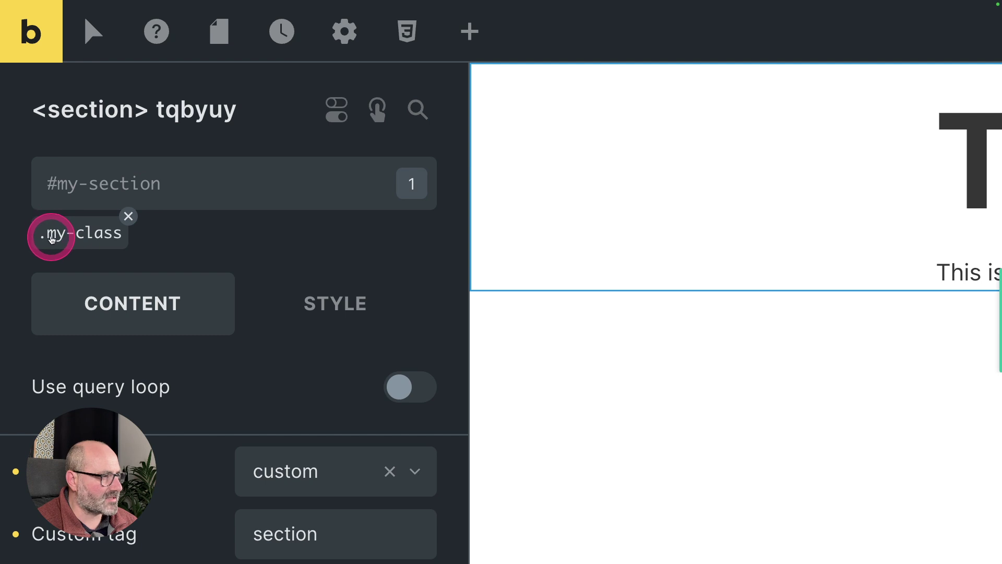
{"action": "left_click", "coordinate": [83, 241]}
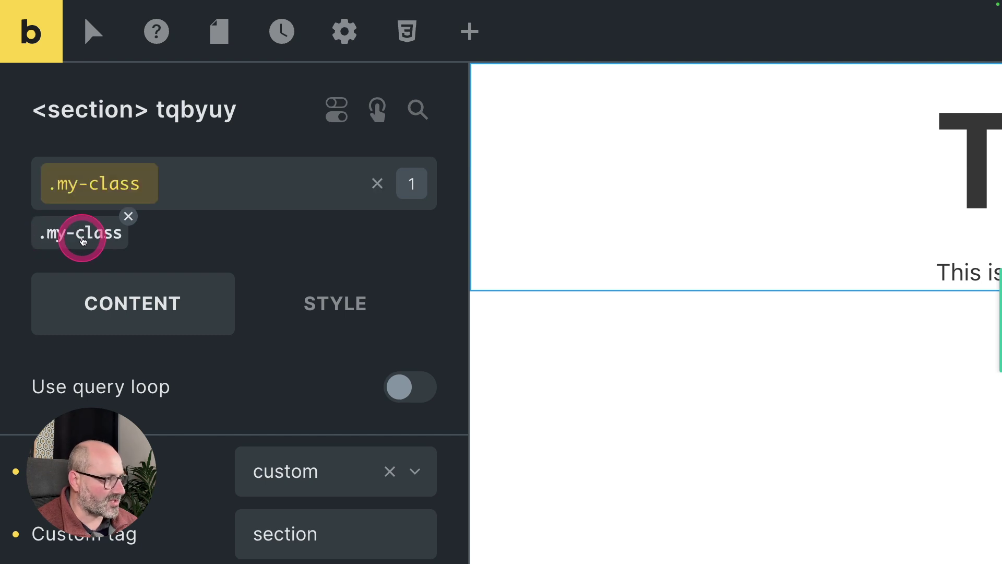
{"action": "left_click", "coordinate": [102, 183]}
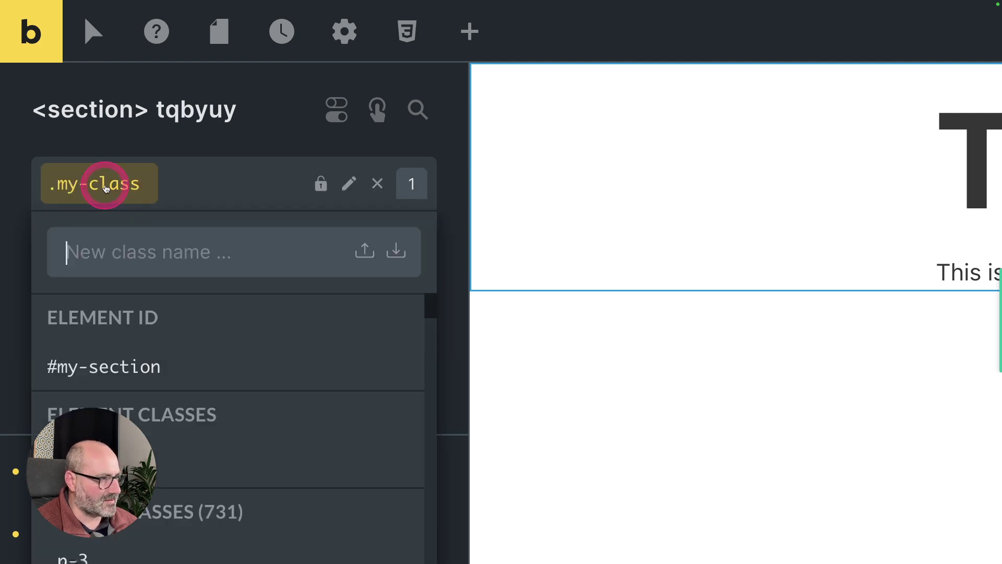
Step: Examine the injected section's custom data-attr attribute in its style settings
{"action": "left_click", "coordinate": [208, 167]}
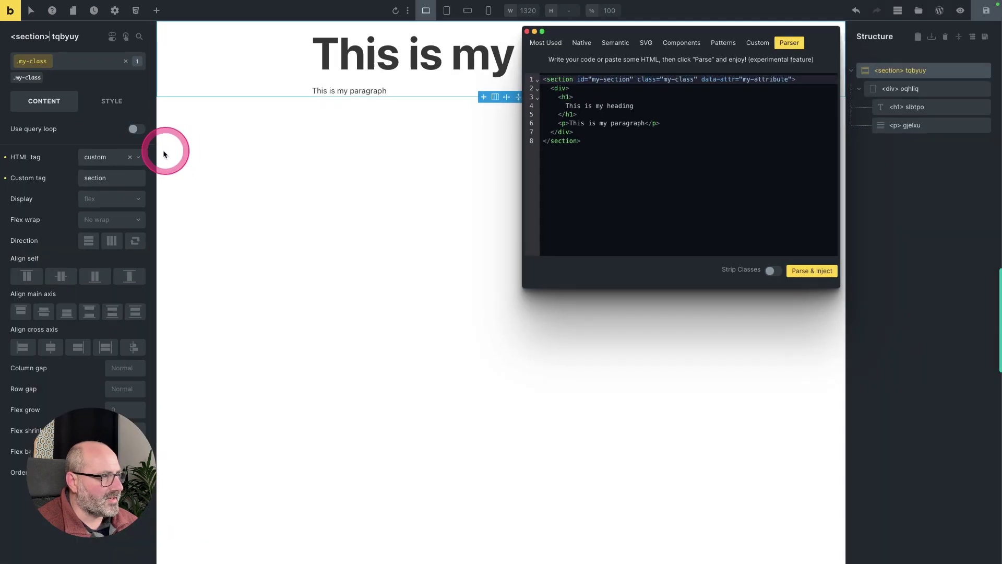
{"action": "left_click", "coordinate": [112, 101]}
{"action": "left_click", "coordinate": [89, 409]}
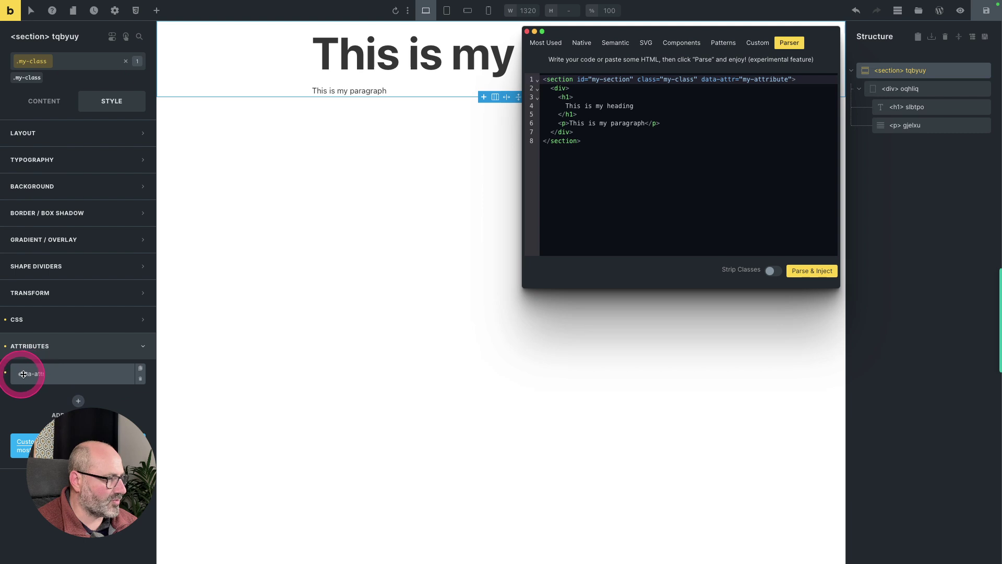
{"action": "left_click", "coordinate": [45, 372]}
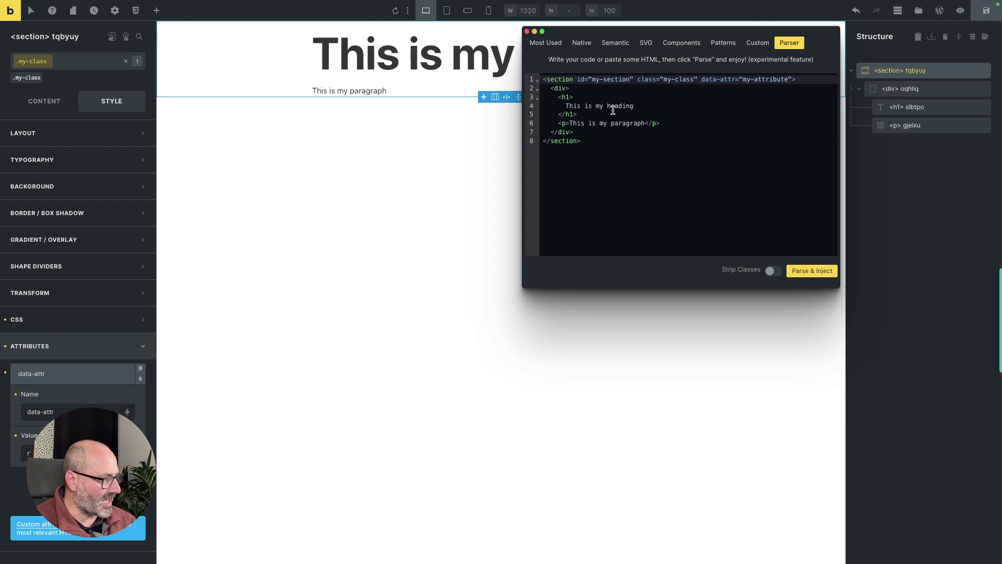
Step: Try the Strip Classes option for the parser, highlighting class="my-class" in the section tag's code
{"action": "left_click", "coordinate": [771, 273]}
{"action": "left_click", "coordinate": [772, 273]}
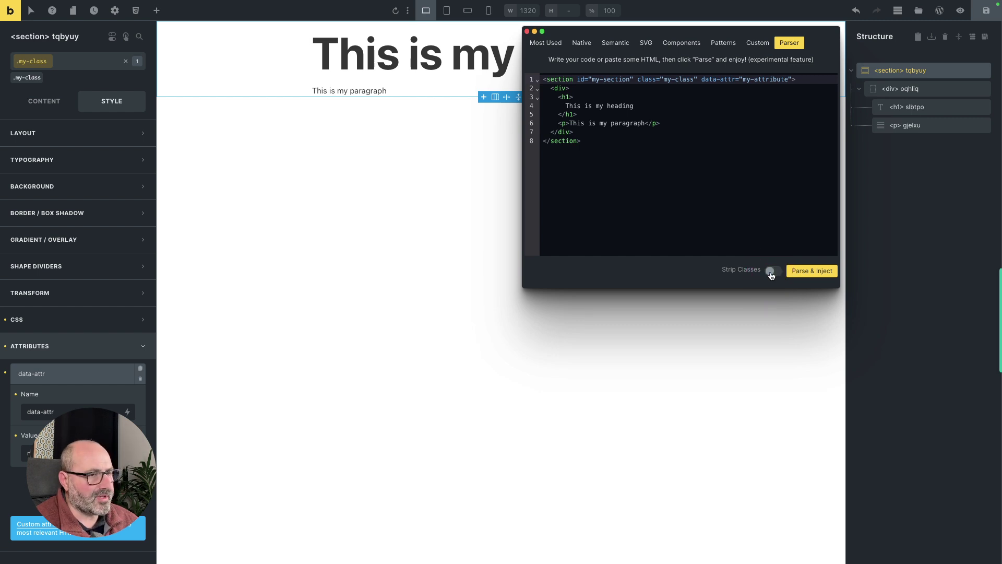
{"action": "left_click", "coordinate": [773, 272]}
{"action": "left_click", "coordinate": [774, 272]}
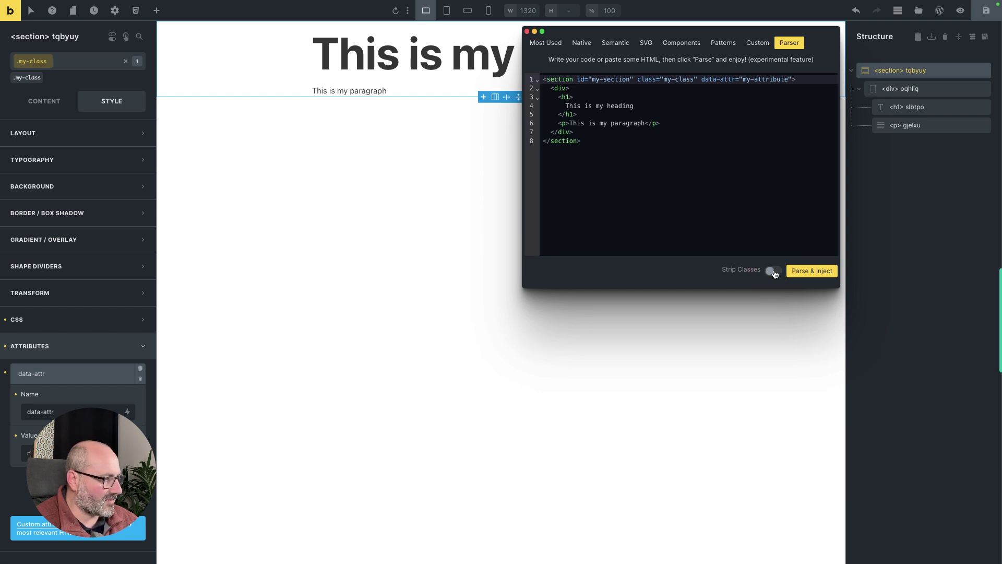
{"action": "left_click", "coordinate": [807, 271]}
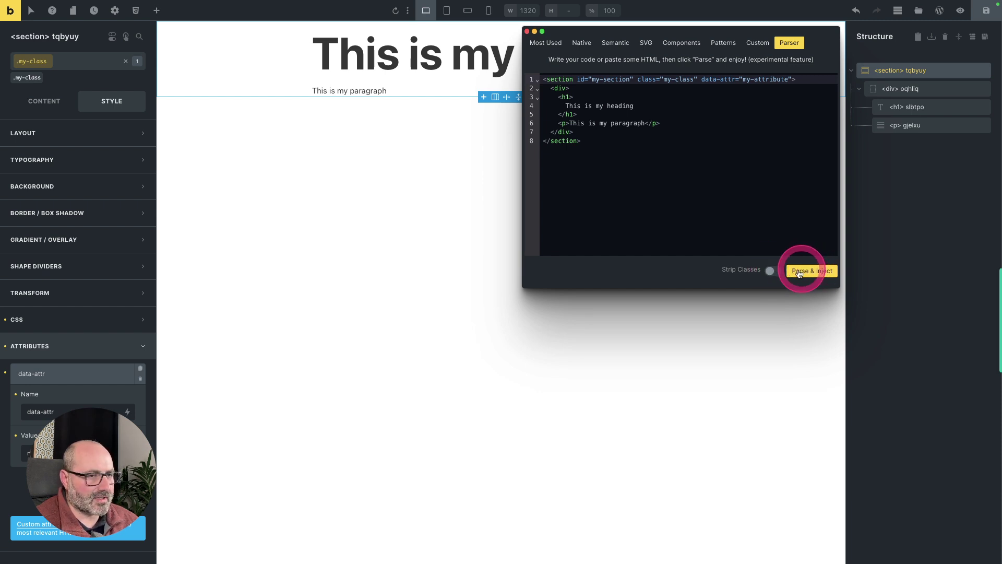
{"action": "left_click", "coordinate": [772, 271]}
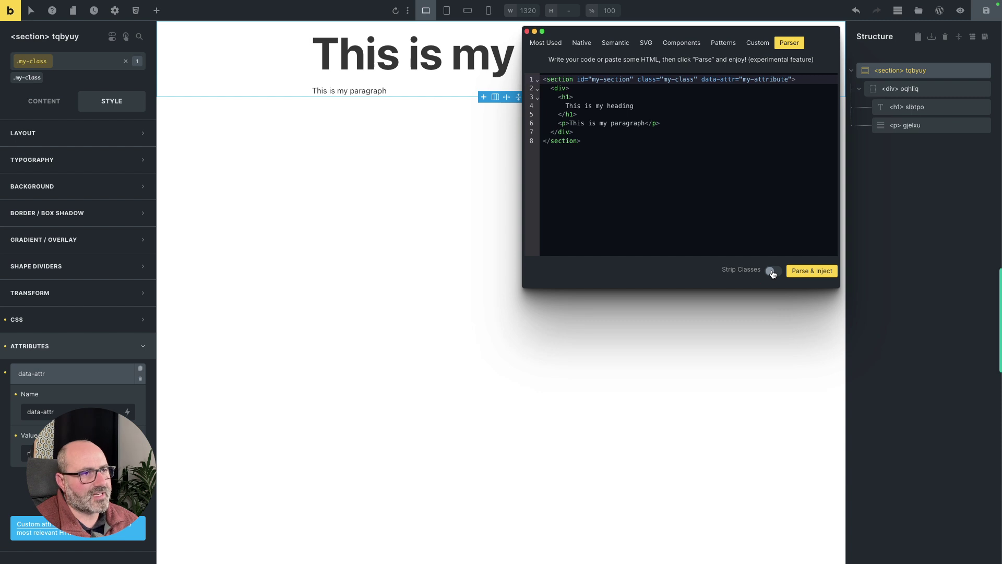
{"action": "left_click", "coordinate": [771, 272]}
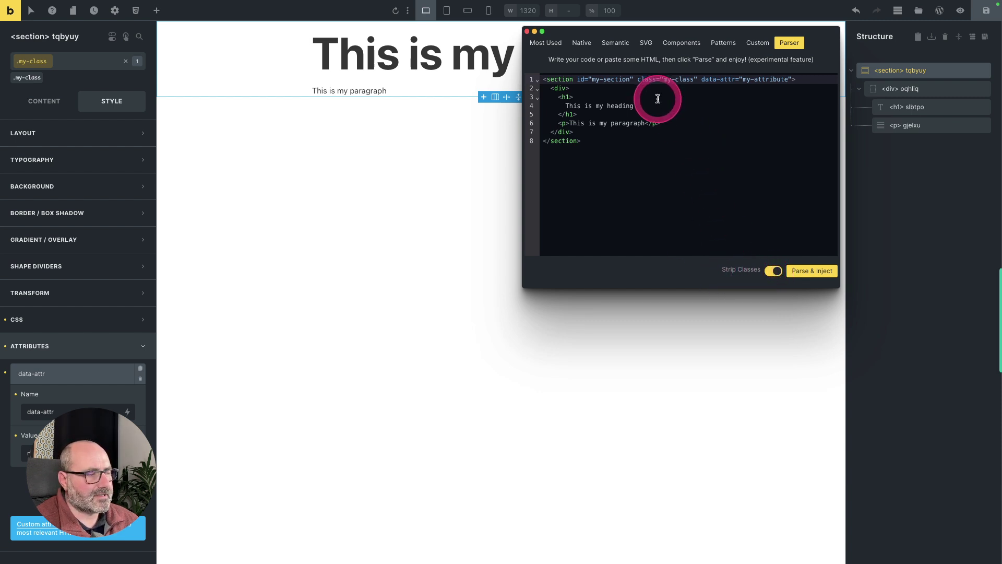
{"action": "left_click_drag", "start_coordinate": [637, 80], "coordinate": [699, 81]}
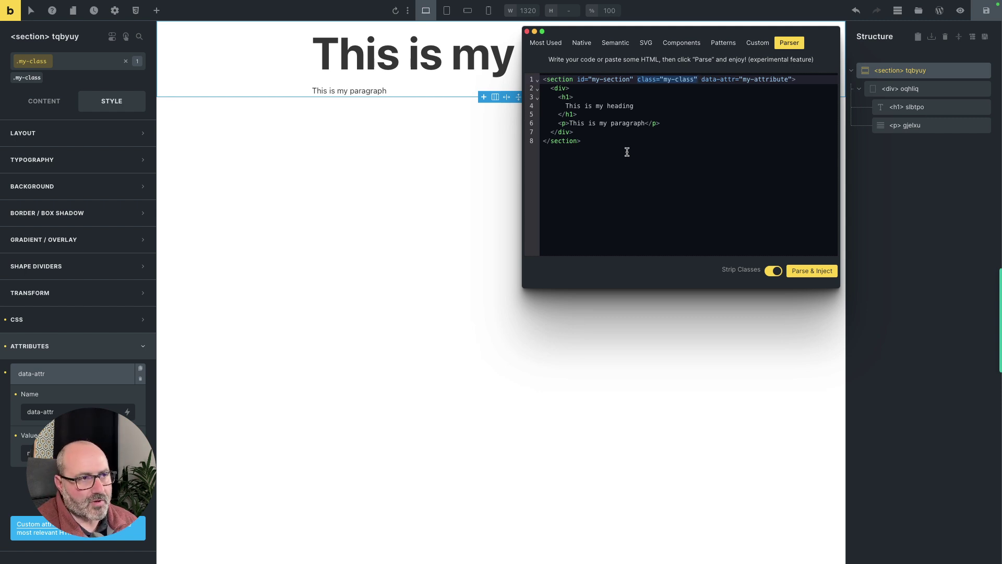
{"action": "left_click", "coordinate": [773, 271]}
{"action": "left_click", "coordinate": [743, 242]}
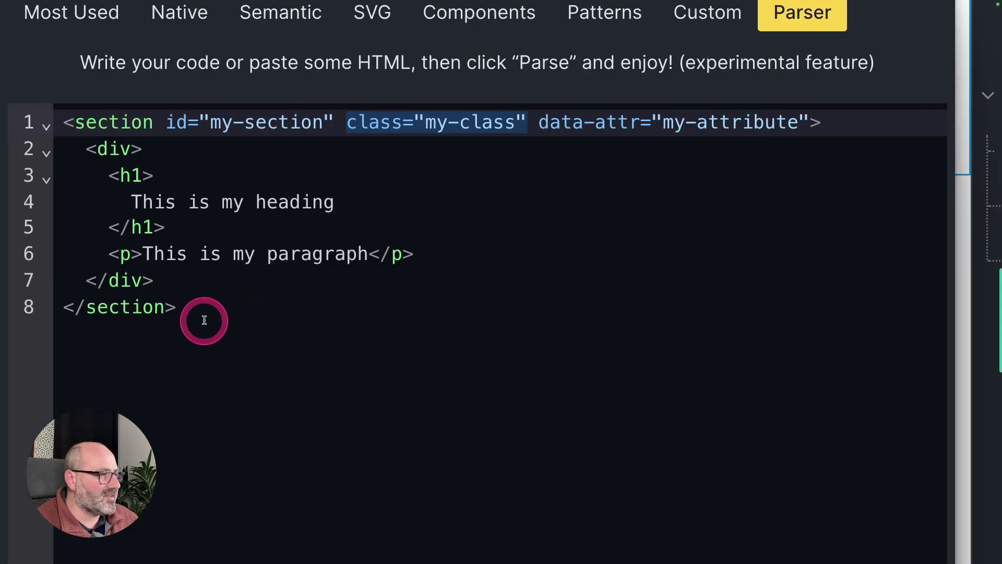
Step: Clear the parser code and expand the abbreviation section into an empty section tag pair
{"action": "left_click_drag", "start_coordinate": [589, 145], "coordinate": [572, 129]}
{"action": "left_click_drag", "start_coordinate": [150, 274], "coordinate": [63, 111]}
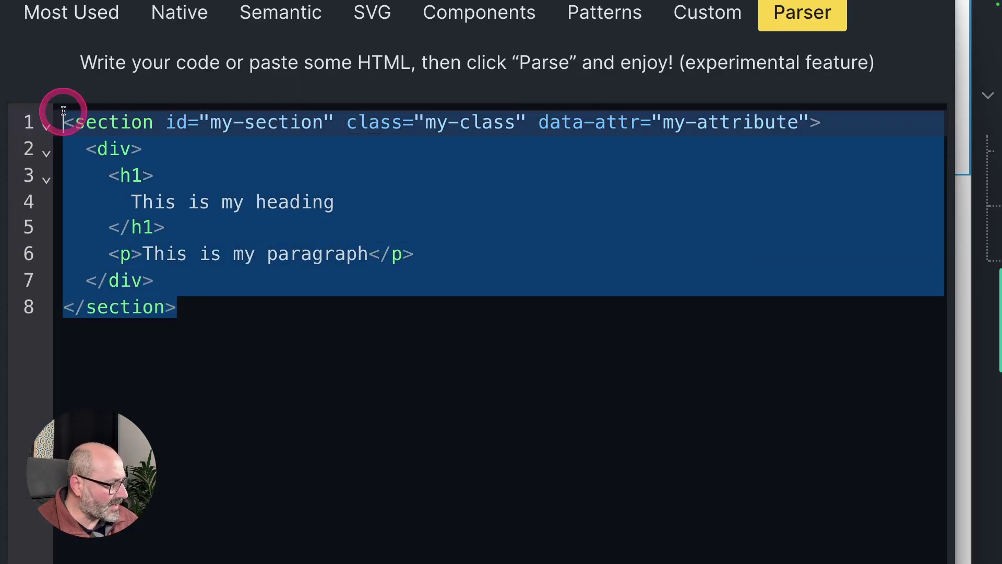
{"action": "key", "text": "BackSpace"}
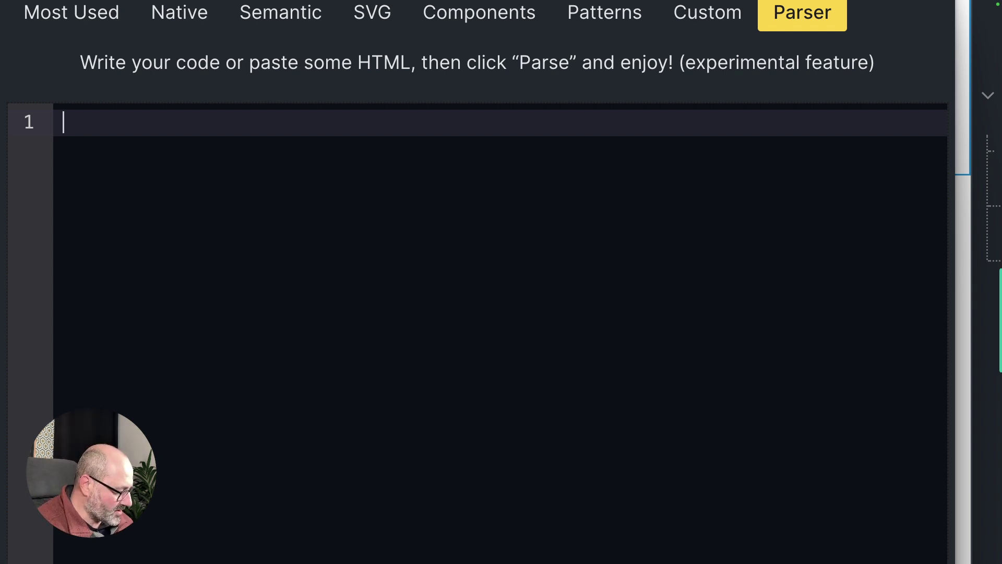
{"action": "type", "text": "section"}
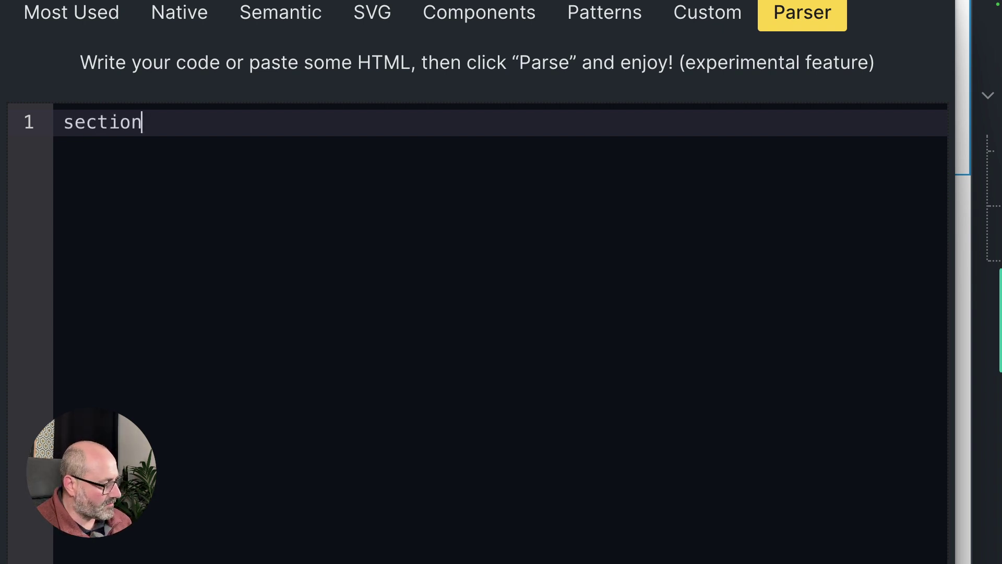
{"action": "key", "text": "Tab"}
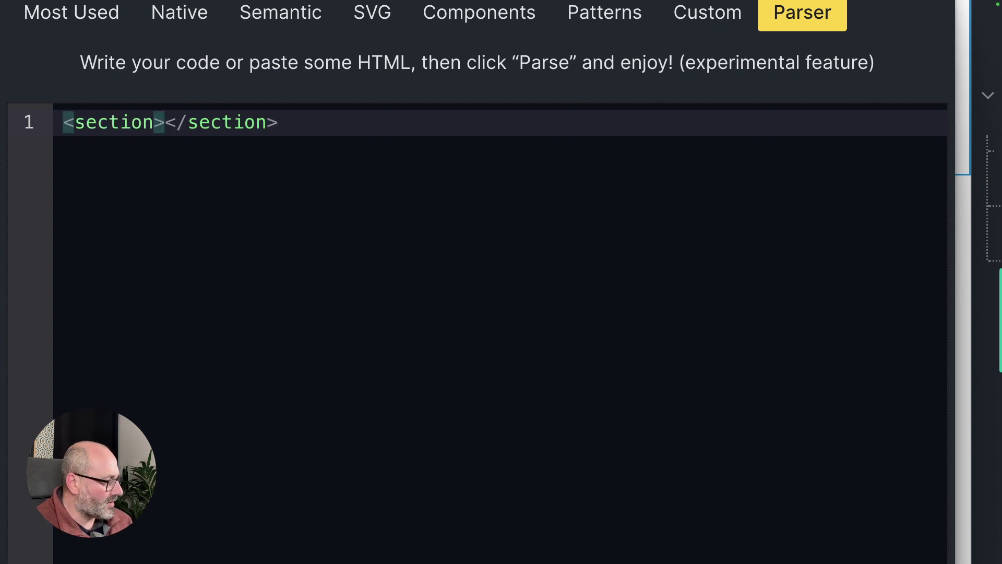
Step: Replace the parser code with the abbreviation section.my-class and expand it into a section tag carrying that class
{"action": "key", "text": "ctrl+a"}
{"action": "key", "text": "BackSpace"}
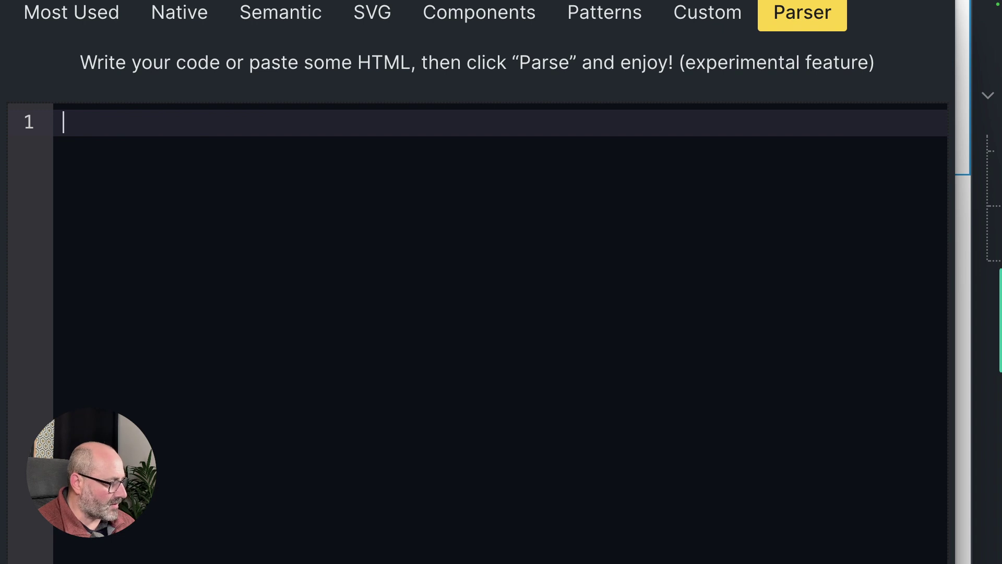
{"action": "type", "text": "section"}
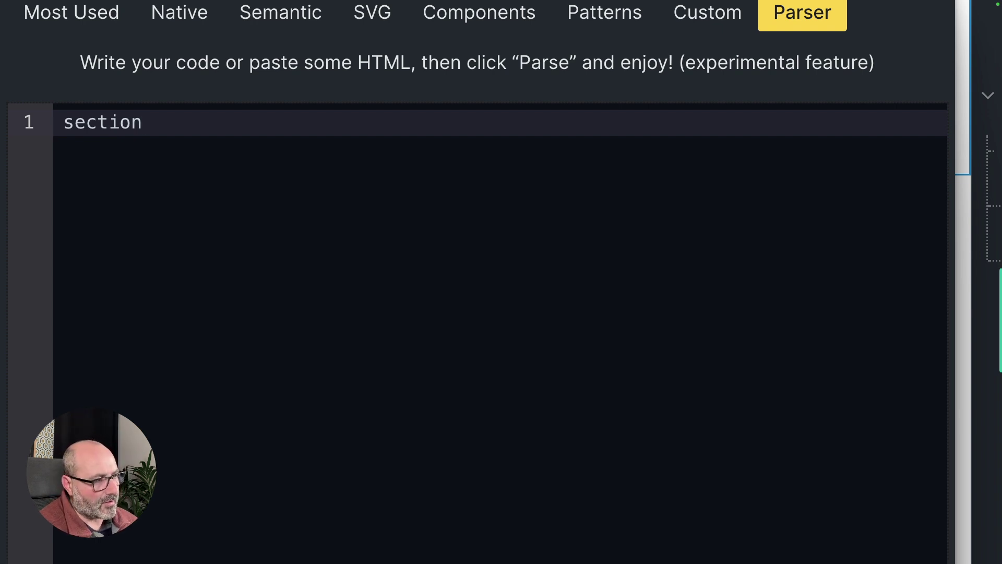
{"action": "type", "text": "."}
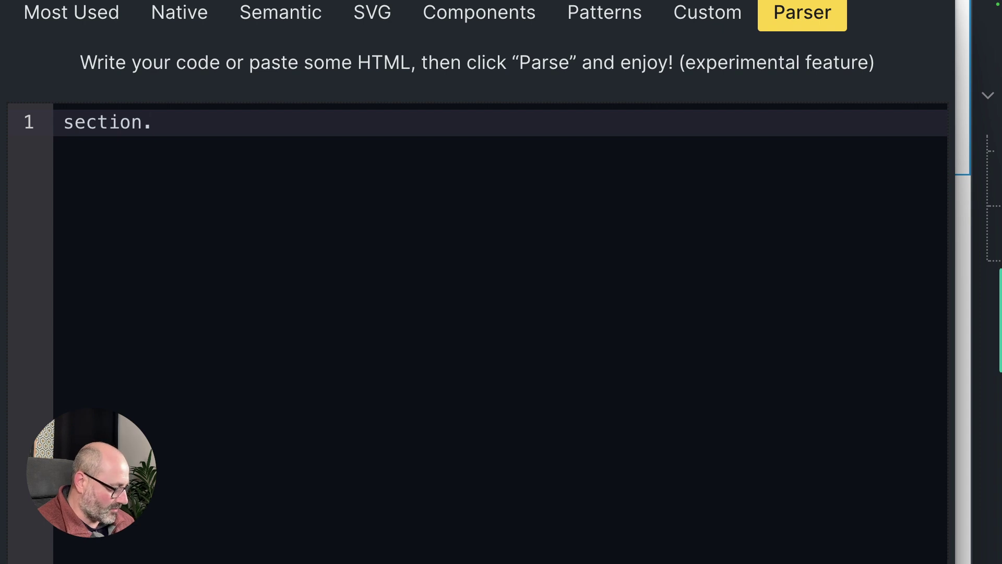
{"action": "type", "text": "my-class"}
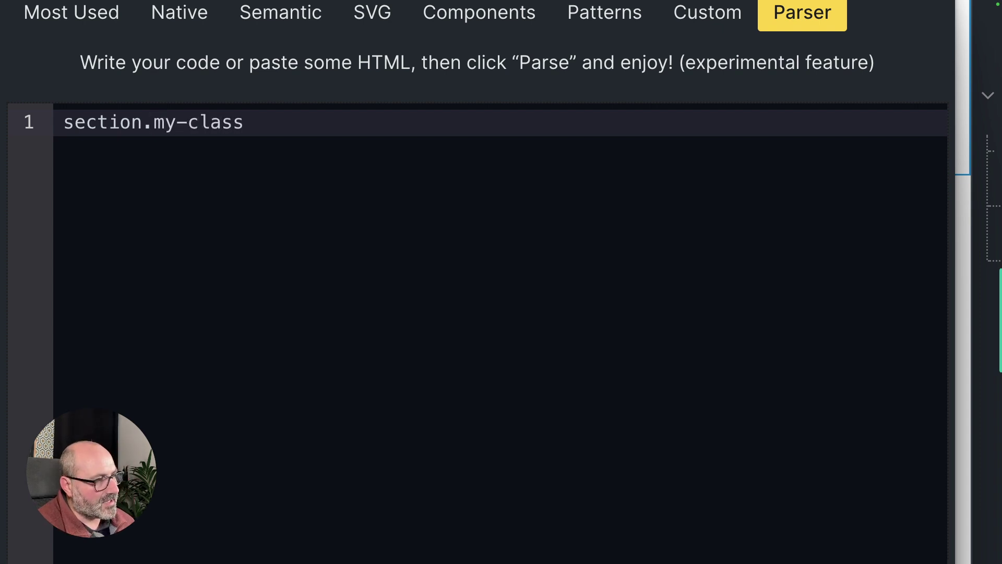
{"action": "key", "text": "Tab"}
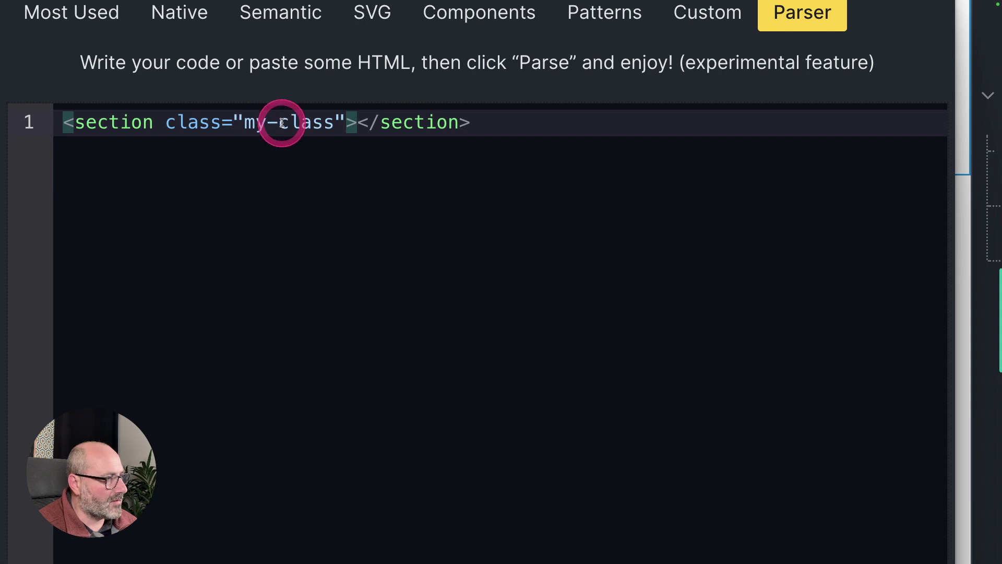
Step: Replace the parser code with the abbreviation section#my-id and expand it into a section tag with that ID
{"action": "left_click_drag", "start_coordinate": [477, 121], "coordinate": [62, 122]}
{"action": "key", "text": "BackSpace"}
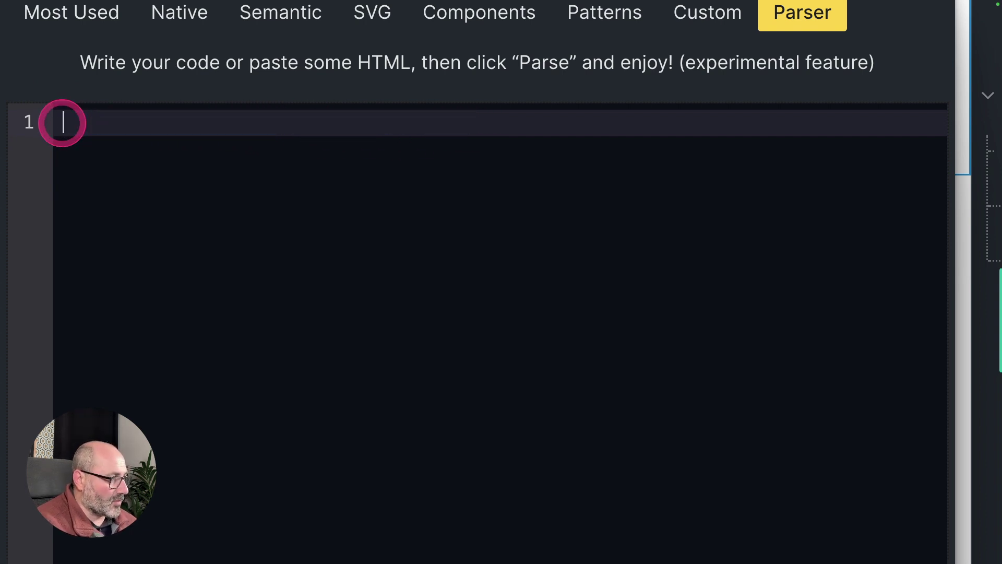
{"action": "type", "text": "section"}
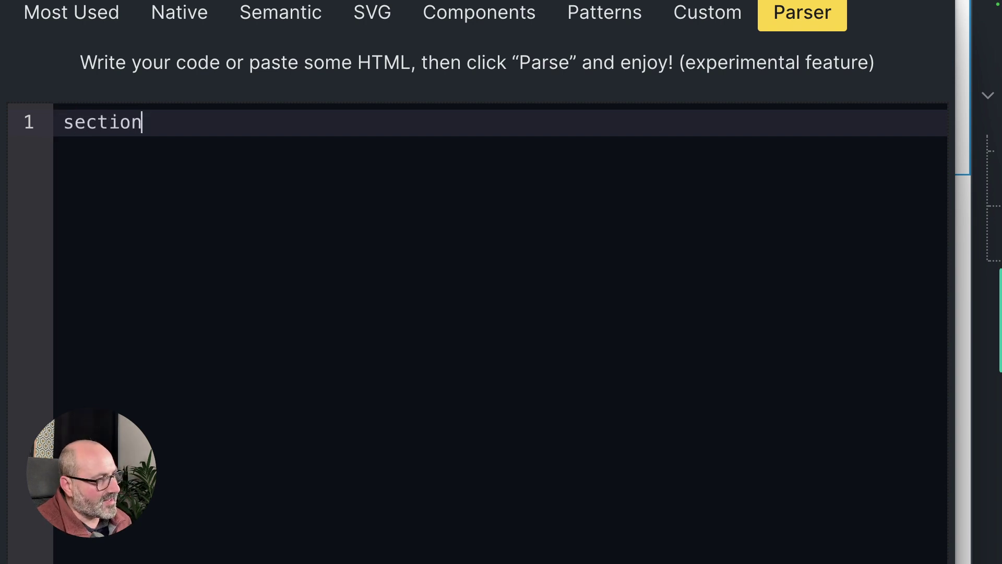
{"action": "type", "text": "#"}
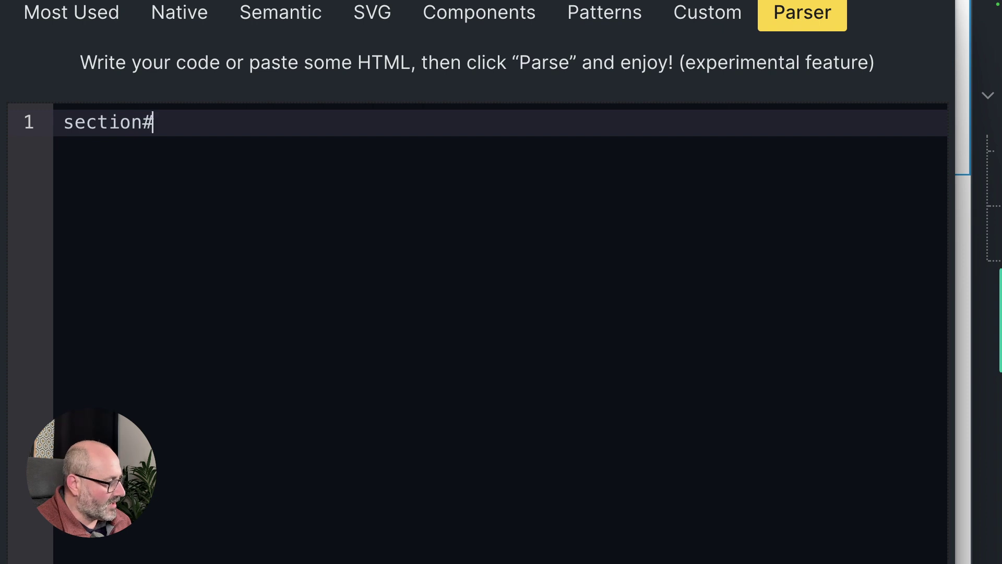
{"action": "type", "text": "my-id"}
{"action": "key", "text": "Tab"}
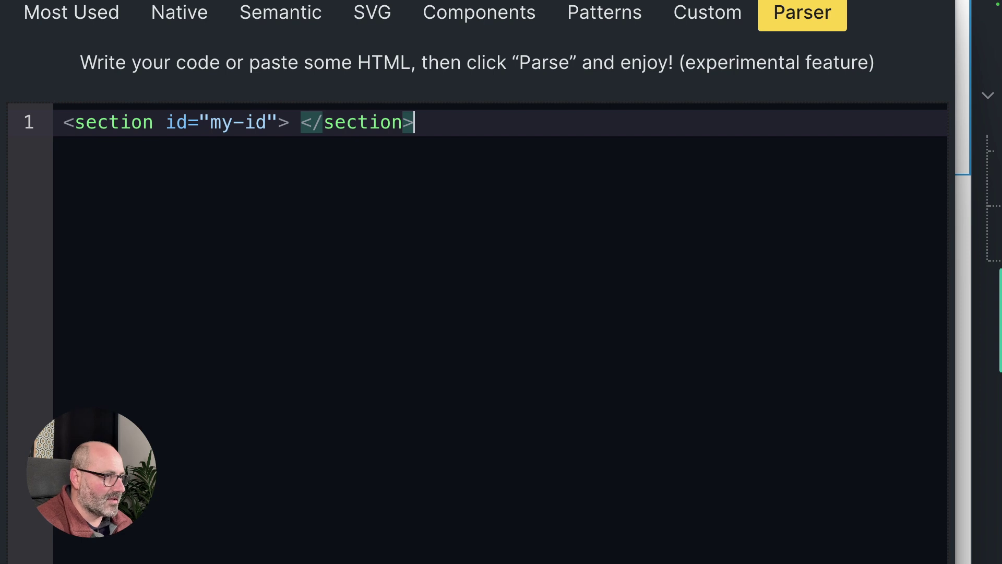
Step: Replace the parser code with section#my-id.my-class and expand it into a section tag with both ID and class
{"action": "key", "text": "ctrl+a"}
{"action": "key", "text": "BackSpace"}
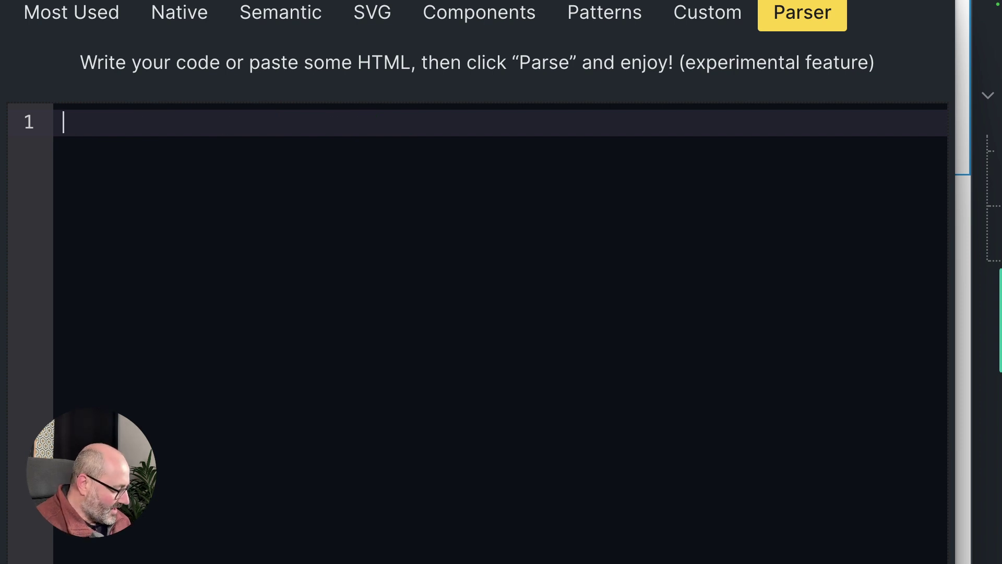
{"action": "type", "text": "section"}
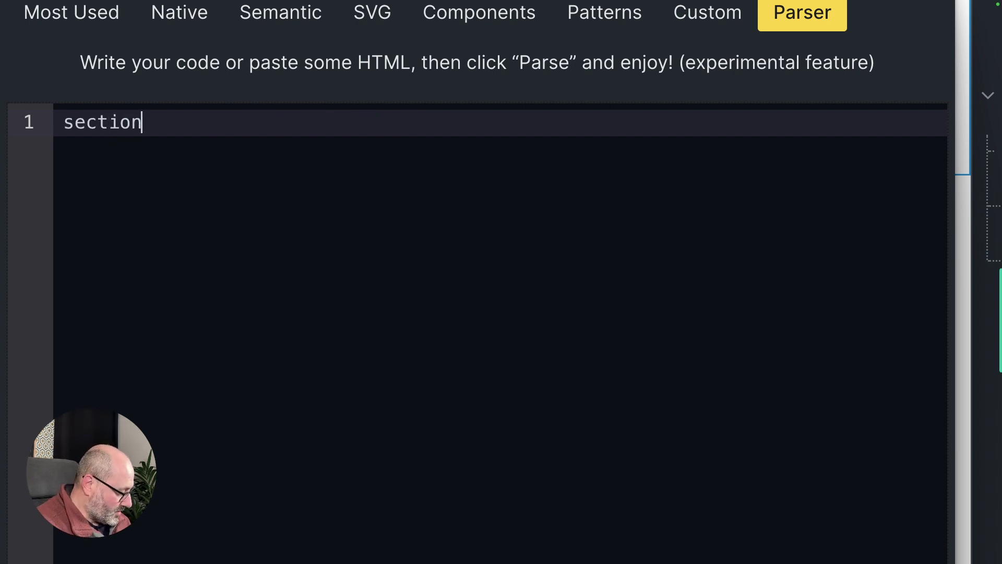
{"action": "type", "text": "#m"}
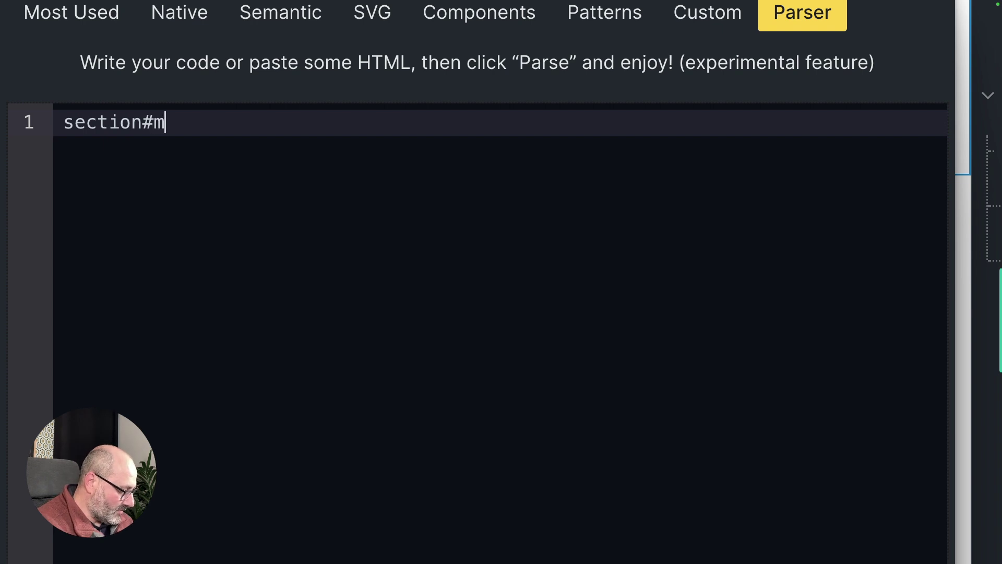
{"action": "type", "text": "y-id."}
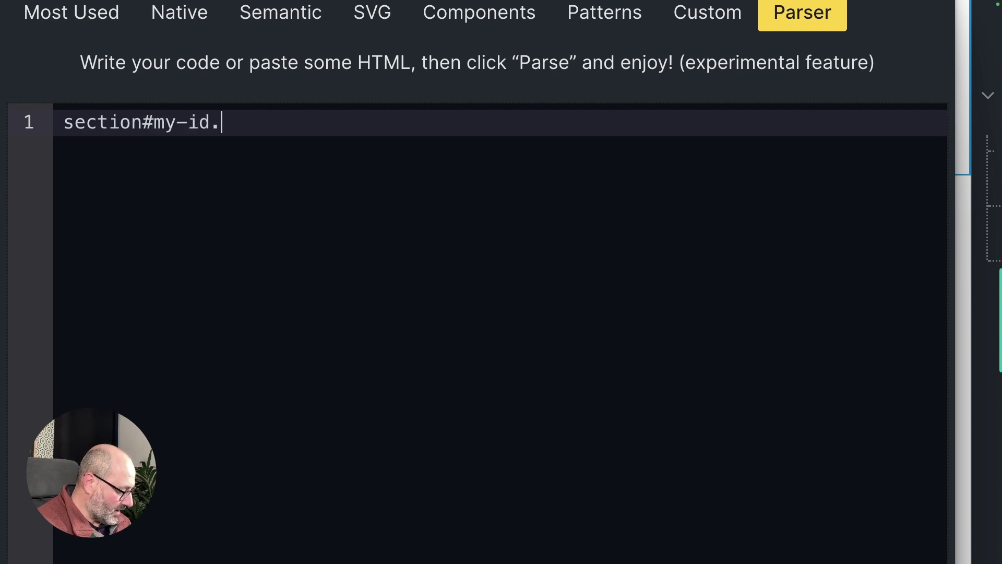
{"action": "type", "text": "my-class"}
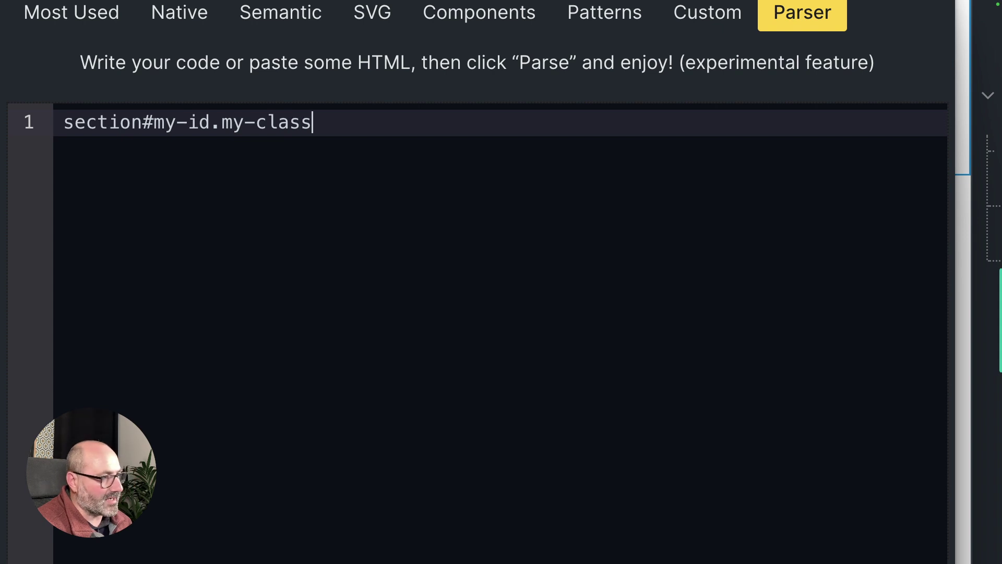
{"action": "key", "text": "Tab"}
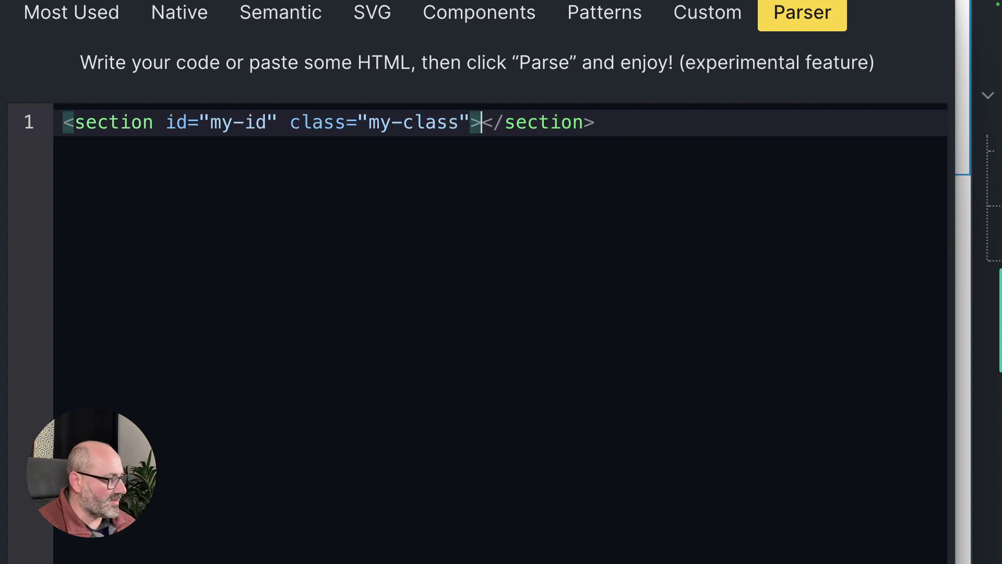
Step: Replace the parser code with the start of a nested abbreviation, section.my-class>div.my-other-class>
{"action": "key", "text": "ctrl+a"}
{"action": "key", "text": "BackSpace"}
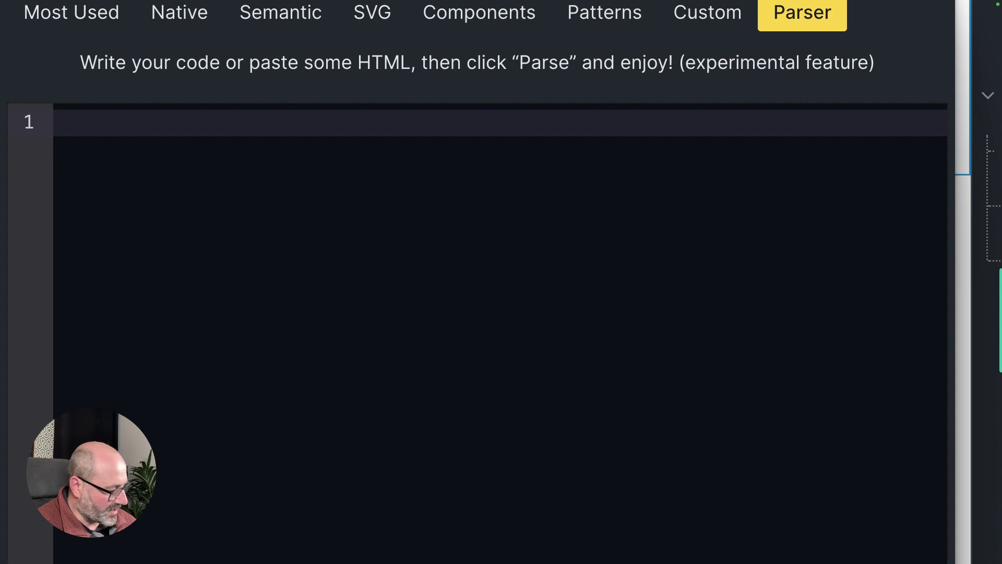
{"action": "type", "text": "section.\""}
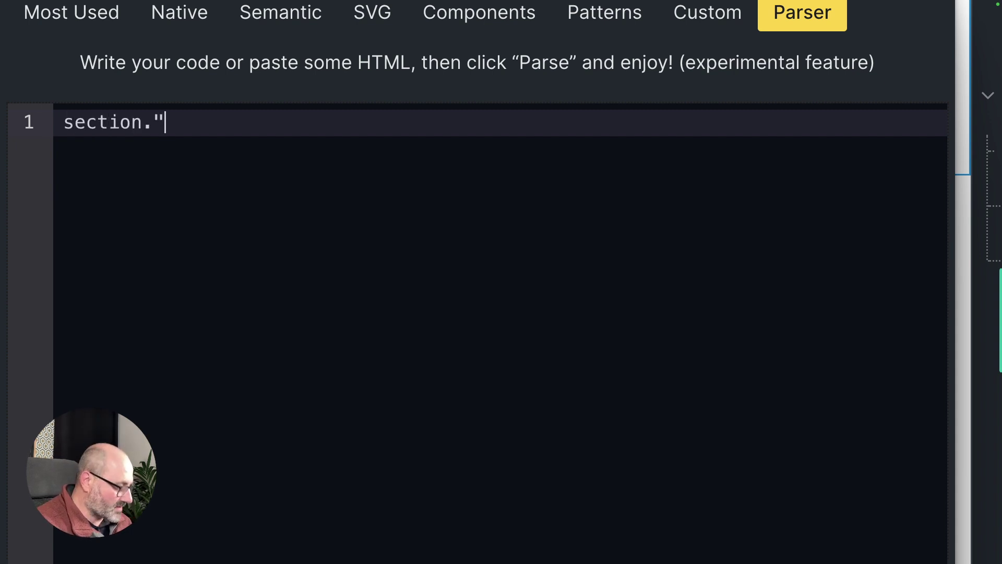
{"action": "key", "text": "BackSpace"}
{"action": "type", "text": "my-cl"}
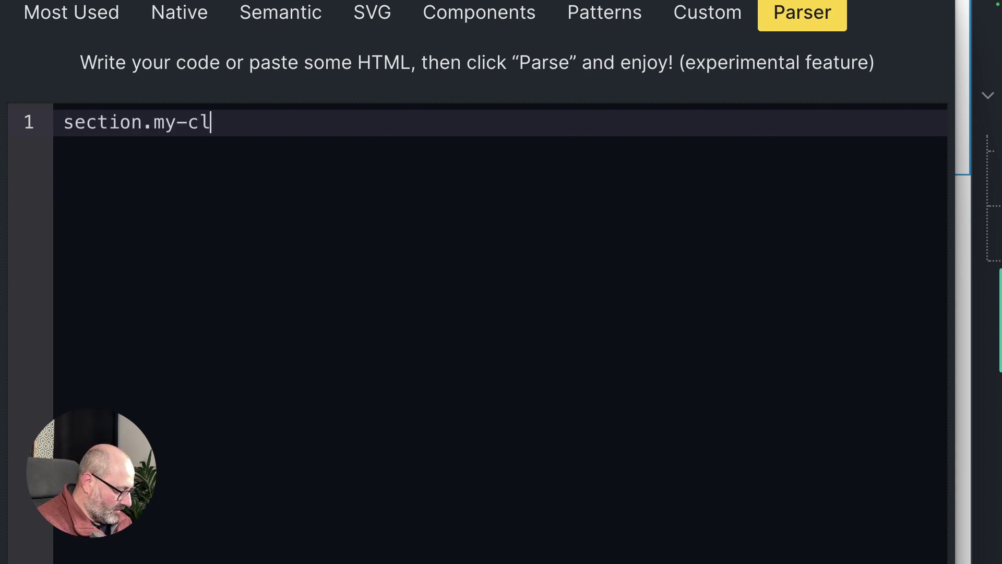
{"action": "type", "text": "ass>"}
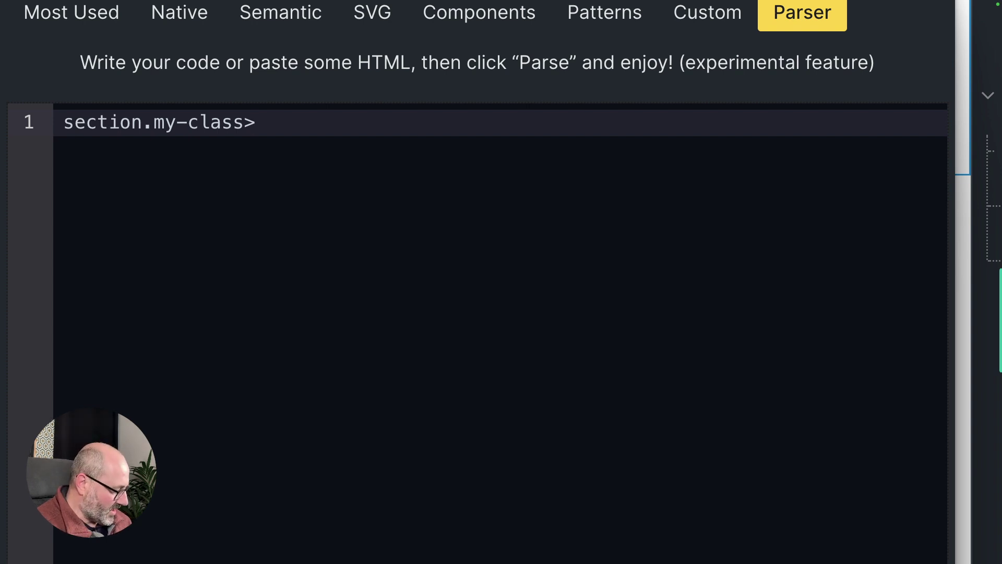
{"action": "type", "text": "div."}
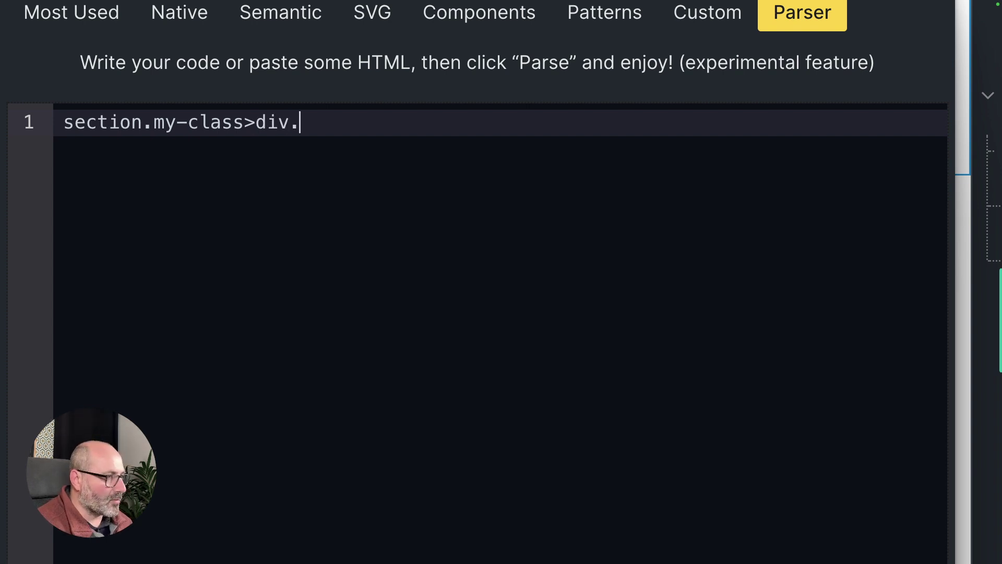
{"action": "type", "text": "my-"}
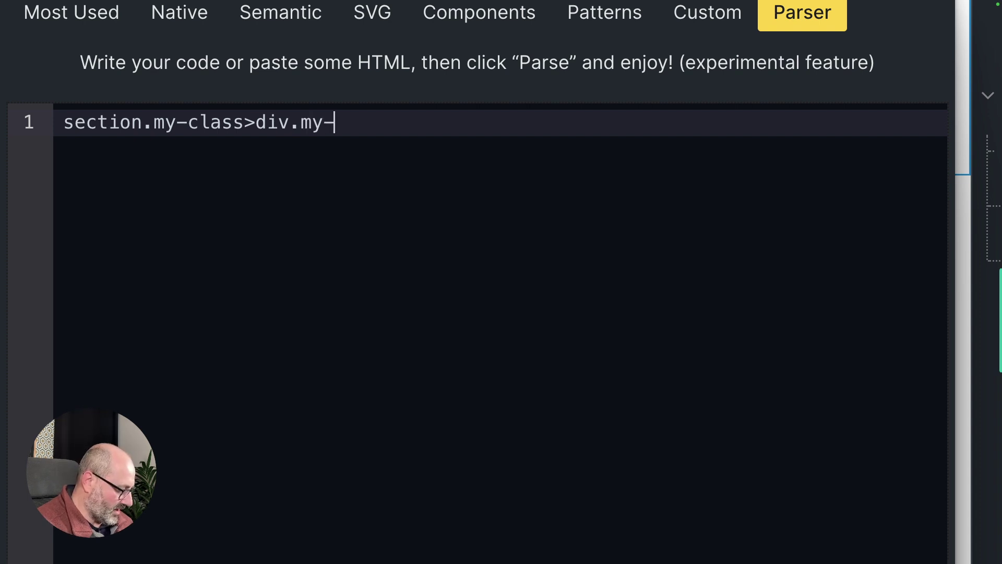
{"action": "type", "text": "other-cla"}
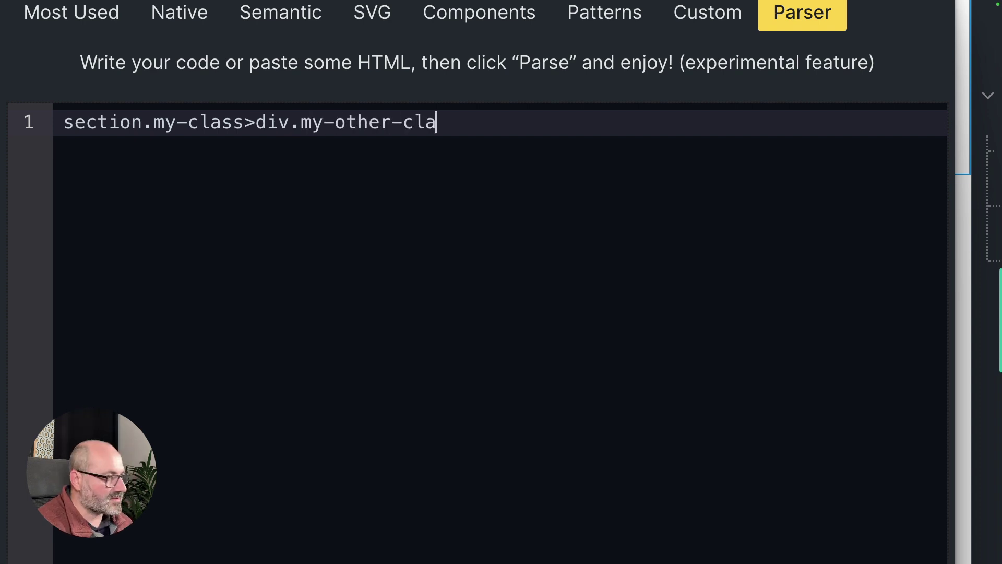
{"action": "type", "text": "ss>"}
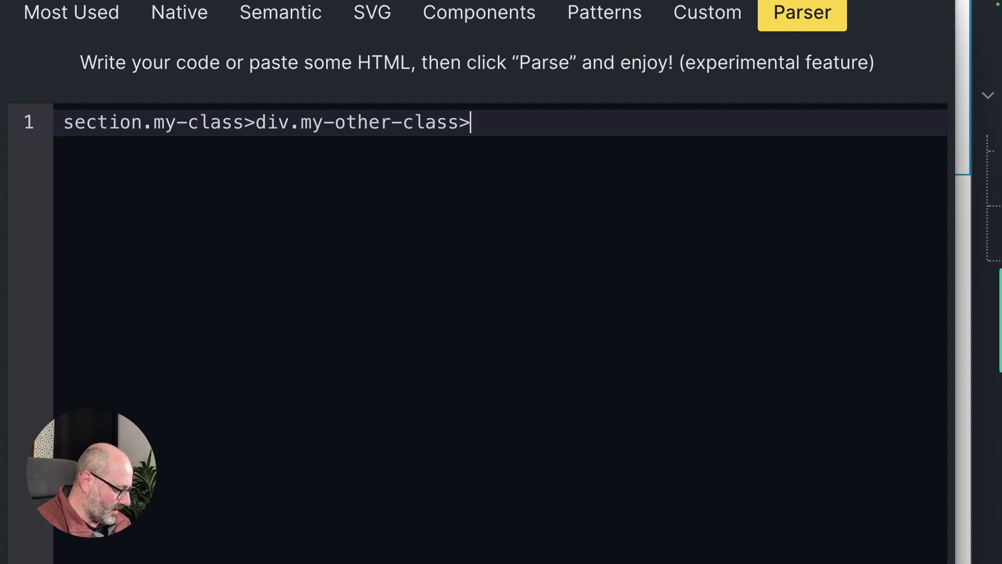
Step: Complete the abbreviation with h1{My Heading}+p{my paragraph} as sibling elements and expand it into nested HTML
{"action": "type", "text": "h1"}
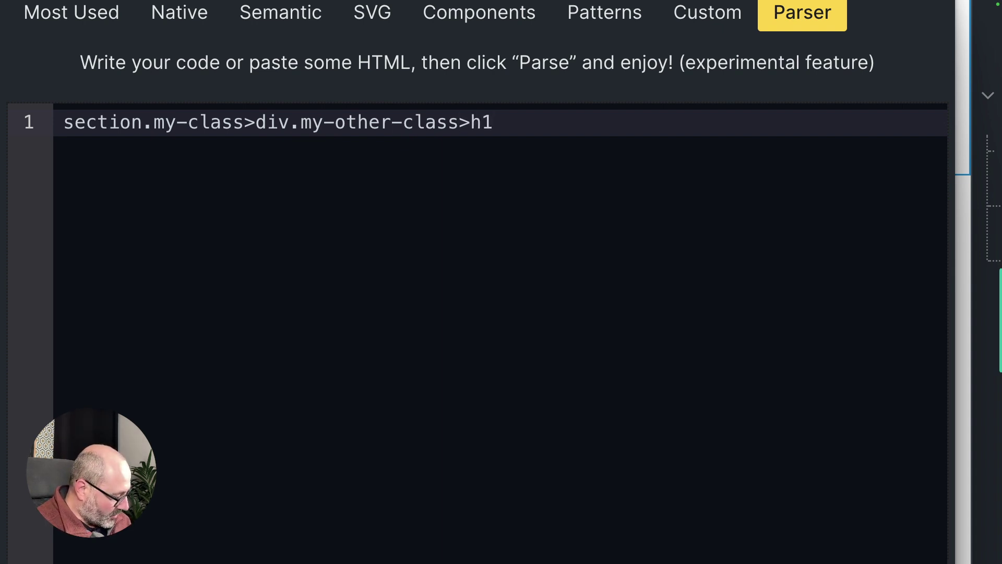
{"action": "type", "text": "{"}
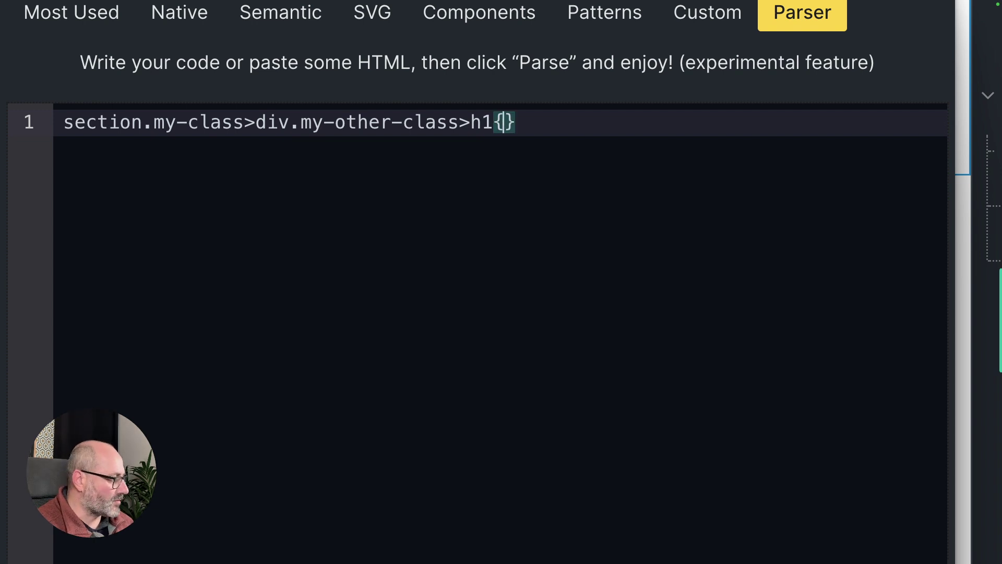
{"action": "type", "text": "My Heading"}
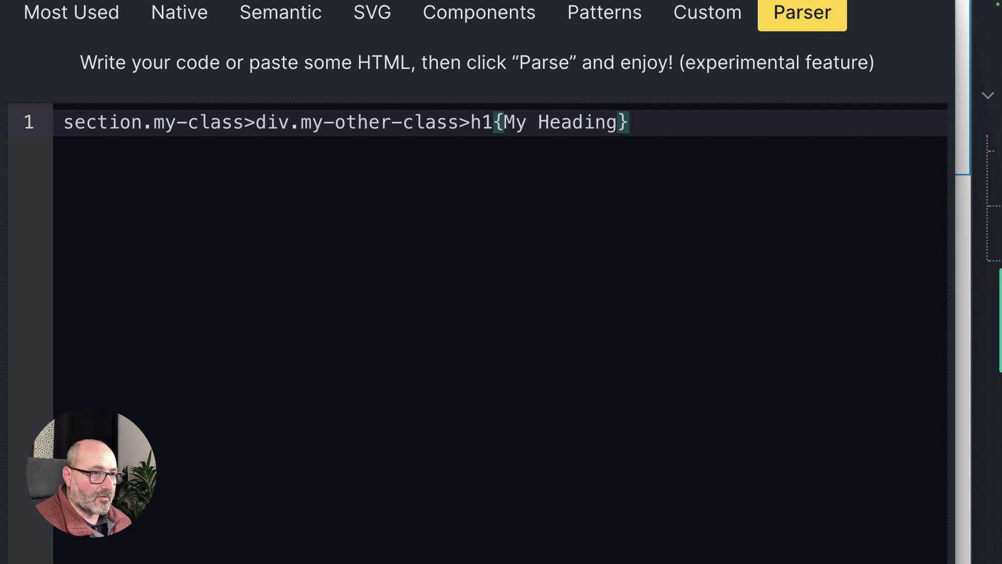
{"action": "type", "text": "+"}
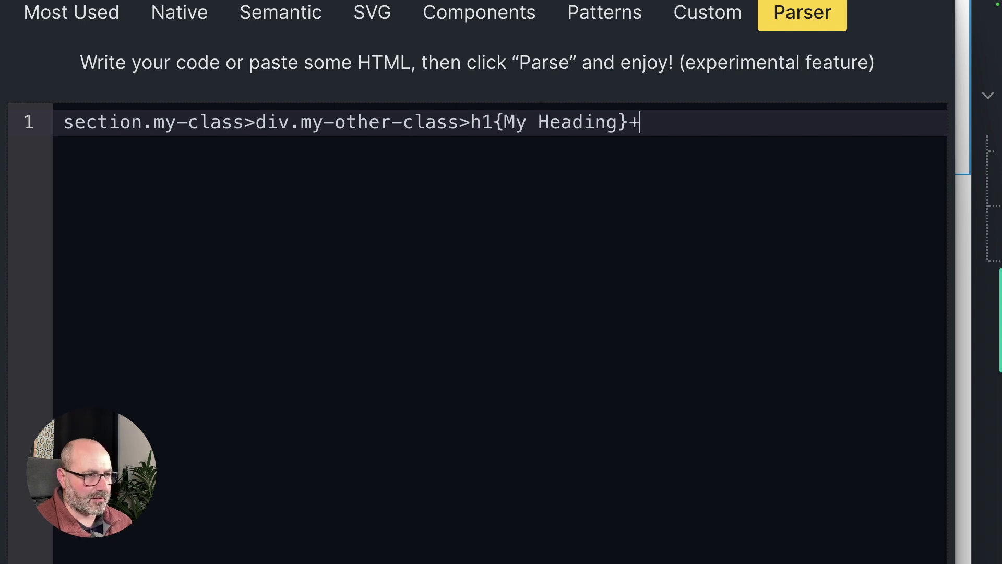
{"action": "type", "text": "p{"}
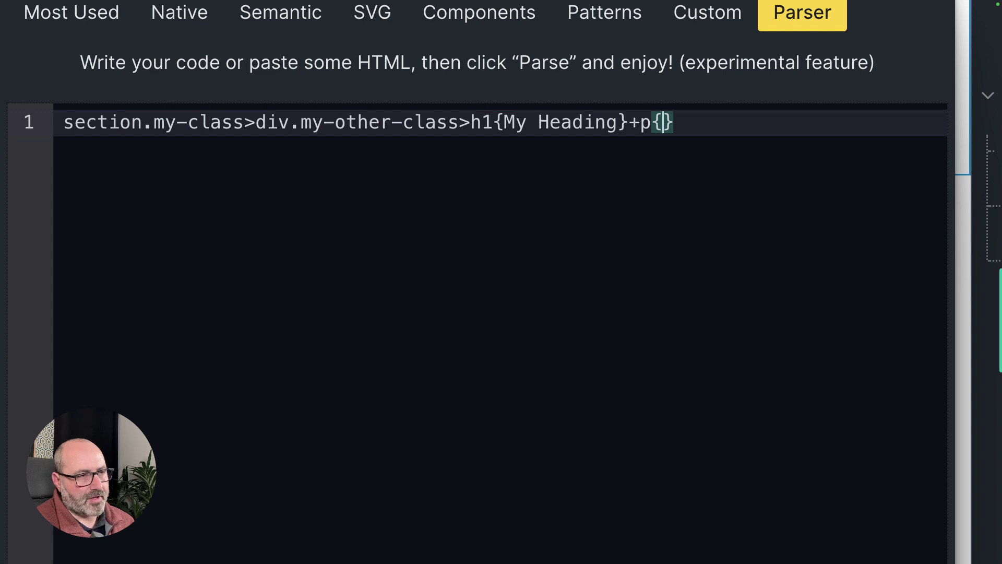
{"action": "type", "text": "my paragrap"}
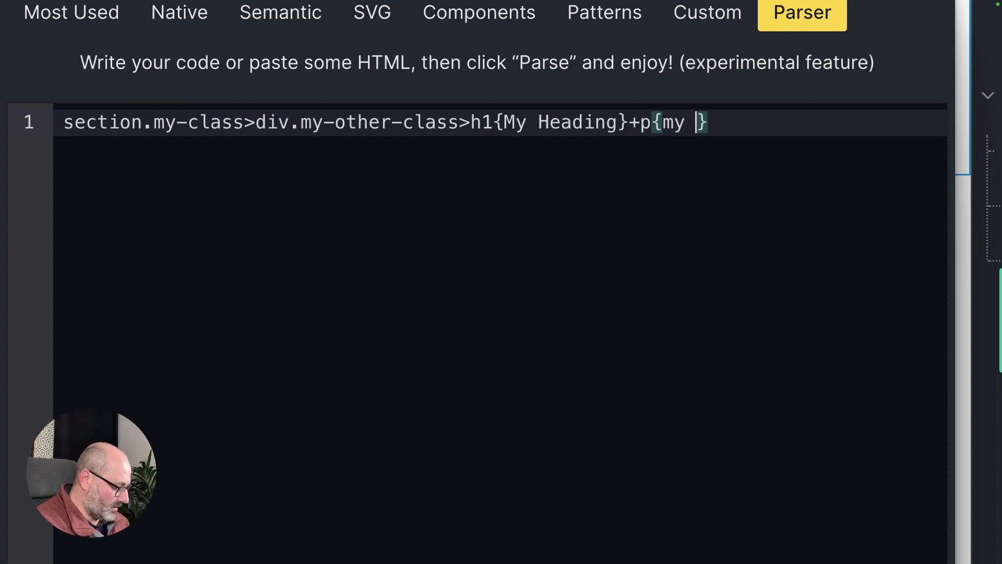
{"action": "type", "text": "h"}
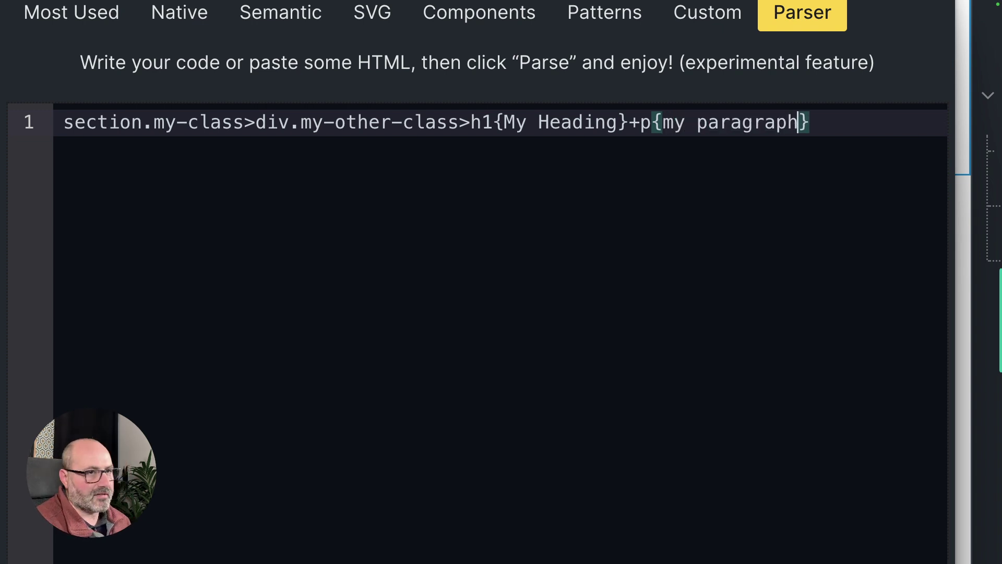
{"action": "key", "text": "Right"}
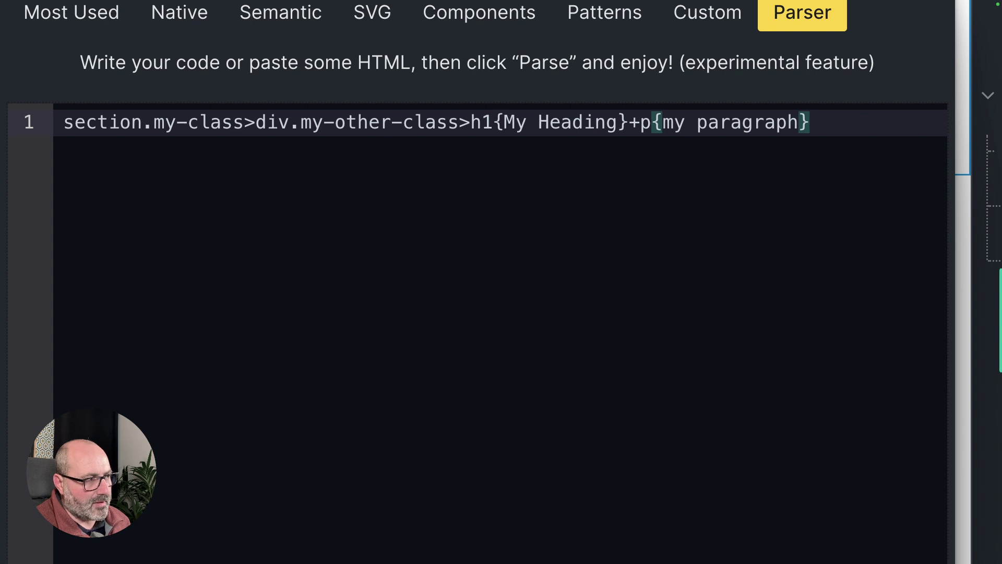
{"action": "key", "text": "Tab"}
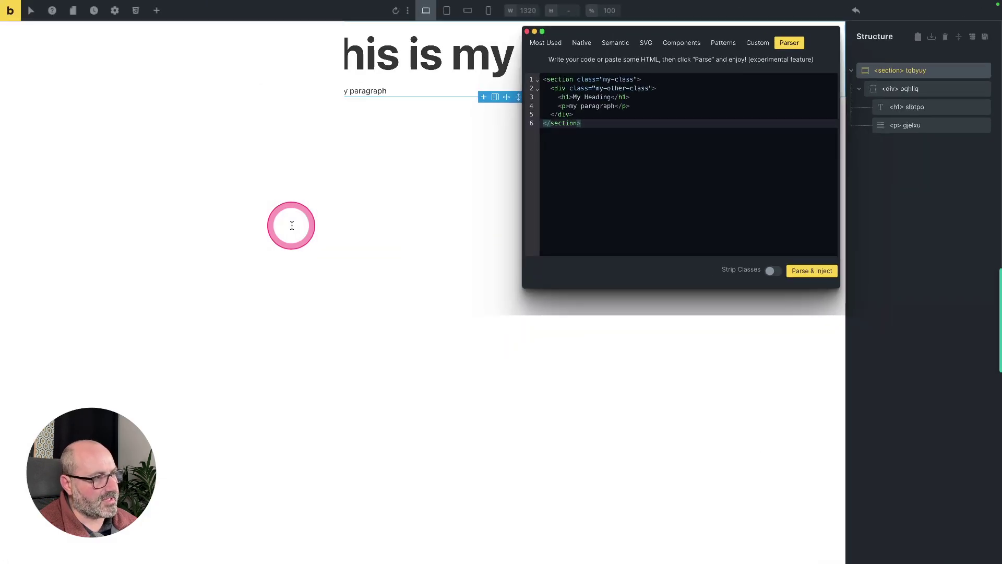
Step: Delete the existing section from the page structure, then parse and inject the expanded HTML and hide the parser
{"action": "left_click", "coordinate": [984, 75]}
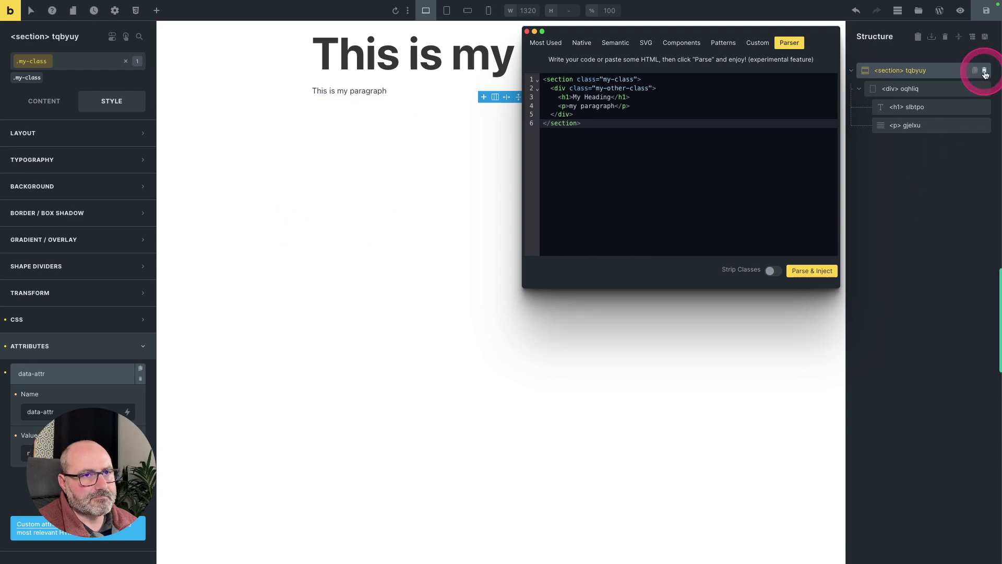
{"action": "left_click", "coordinate": [812, 272]}
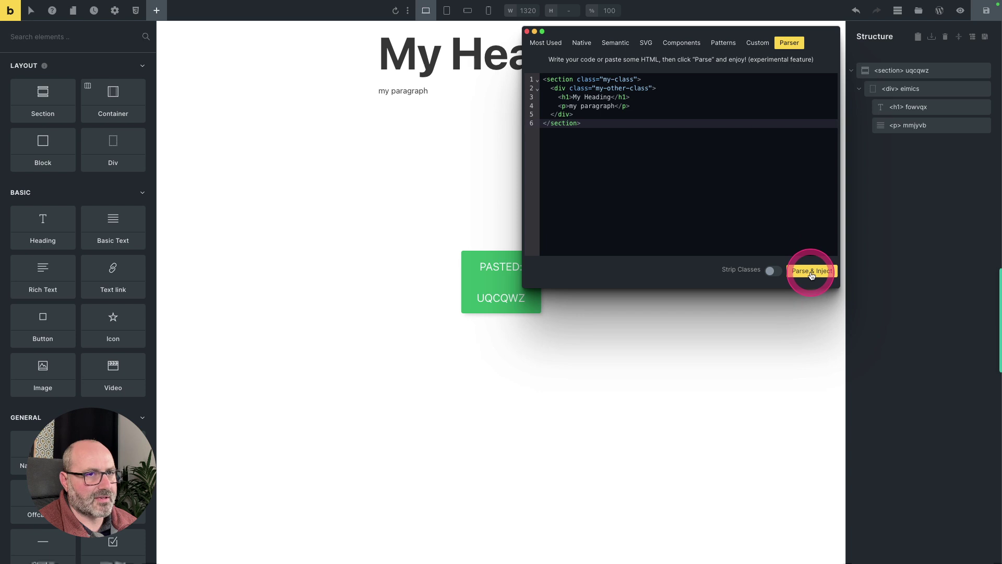
{"action": "key", "text": "Escape"}
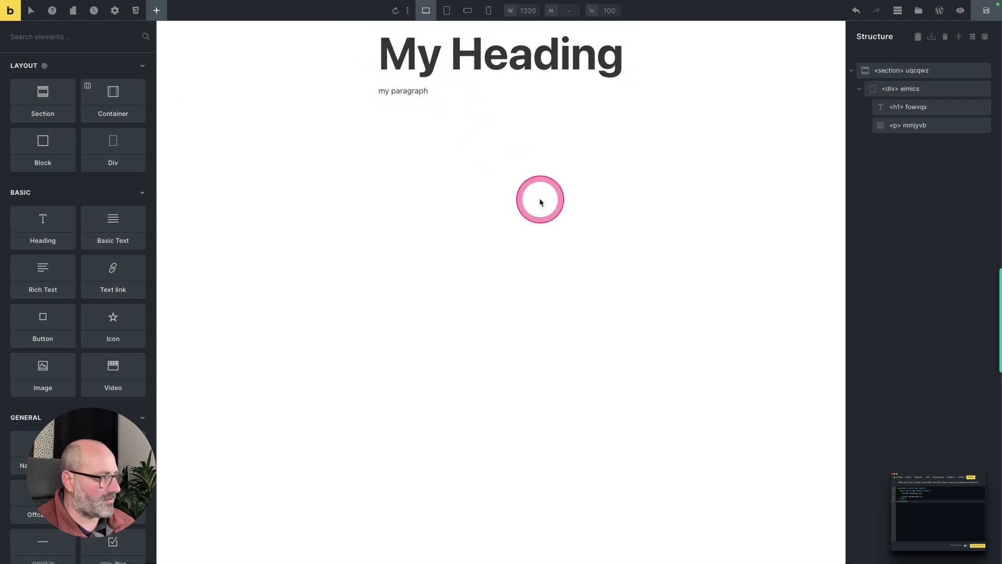
Step: Clear the code in the parser and delete the injected section from the page
{"action": "key", "text": "ctrl+shift+space"}
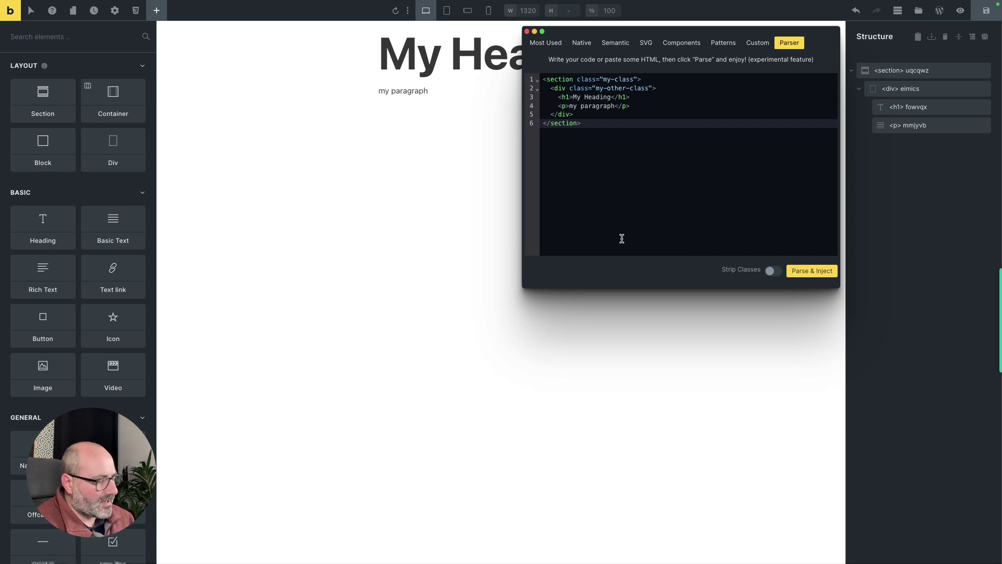
{"action": "left_click", "coordinate": [643, 180]}
{"action": "key", "text": "ctrl+a"}
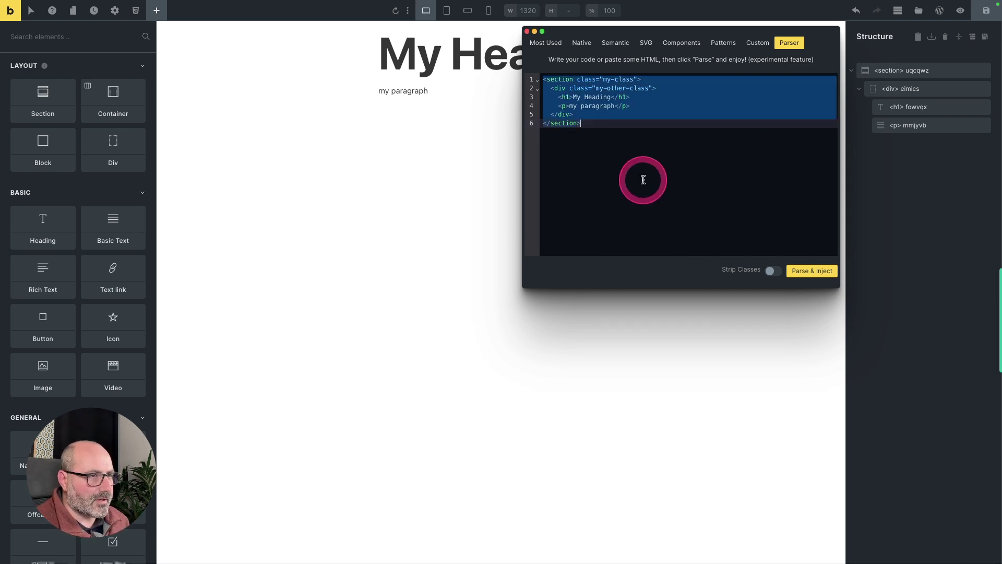
{"action": "key", "text": "BackSpace"}
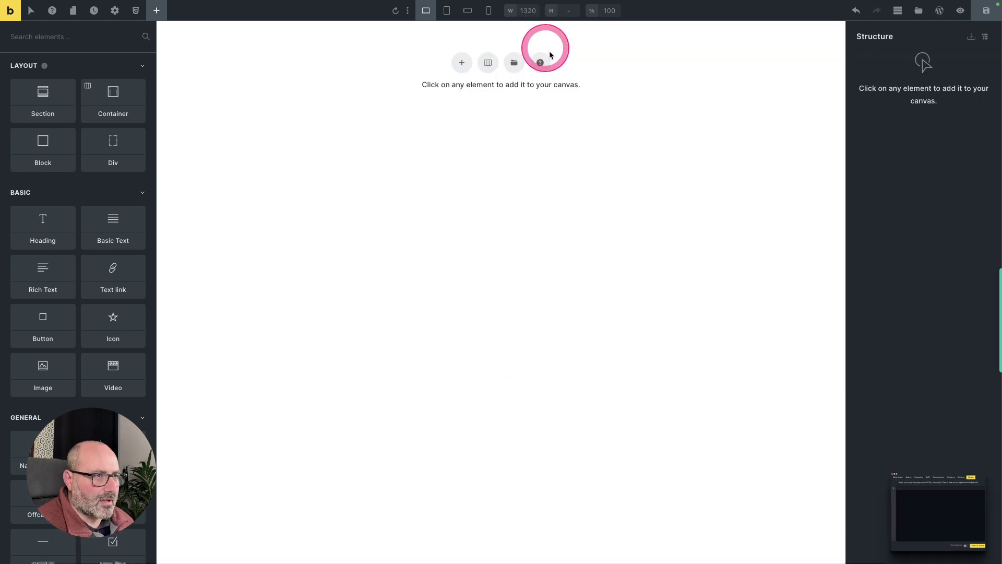
{"action": "left_click", "coordinate": [615, 99]}
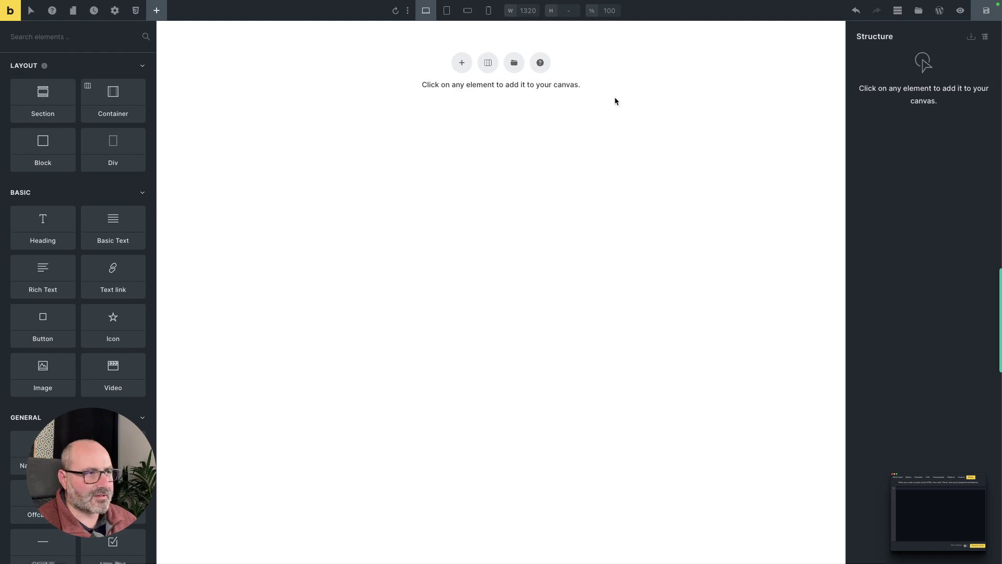
Step: Switch to the Bootstrap docs, open the Download page and copy the CDN via jsDelivr link and script snippet
{"action": "left_click", "coordinate": [264, 103]}
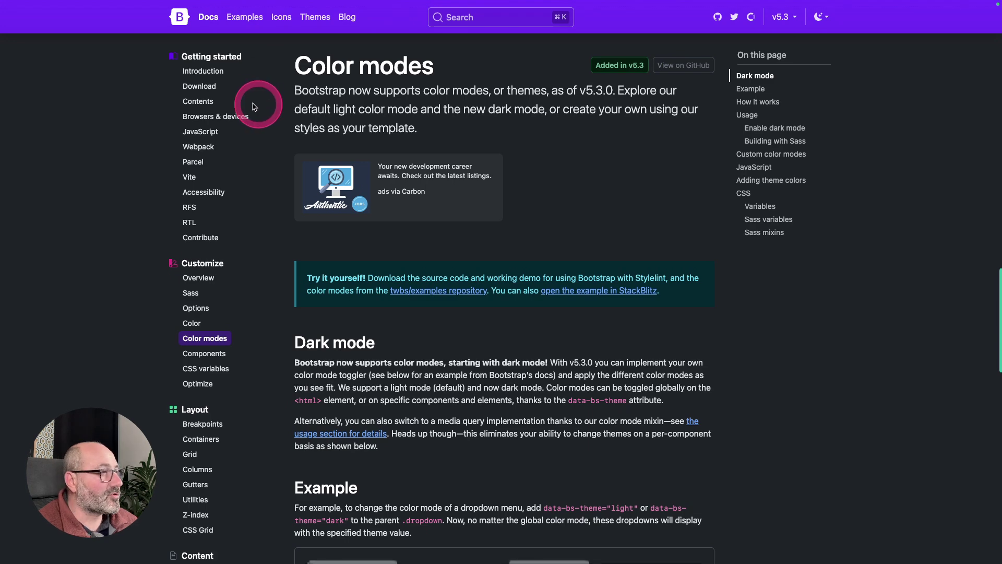
{"action": "left_click", "coordinate": [200, 85]}
{"action": "scroll", "coordinate": [441, 239], "scroll_direction": "down", "scroll_amount": 3}
{"action": "scroll", "coordinate": [441, 239], "scroll_direction": "down", "scroll_amount": 3}
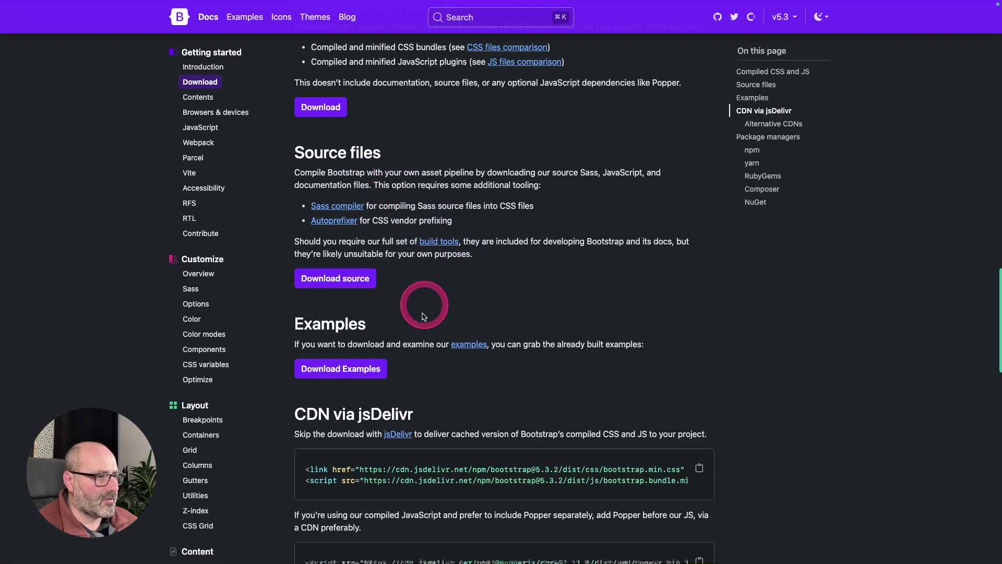
{"action": "scroll", "coordinate": [398, 261], "scroll_direction": "down", "scroll_amount": 5}
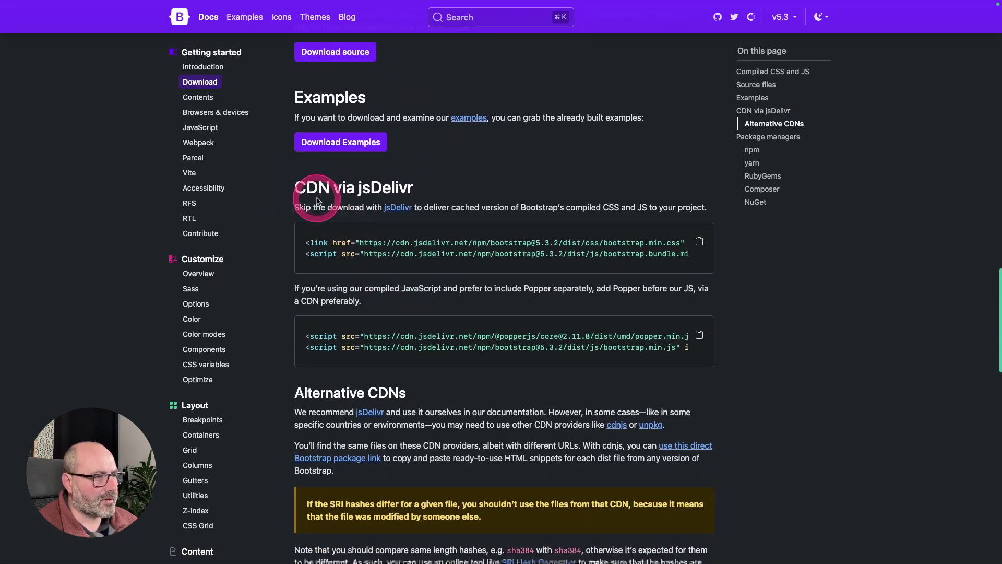
{"action": "scroll", "coordinate": [317, 194], "scroll_direction": "down", "scroll_amount": 1}
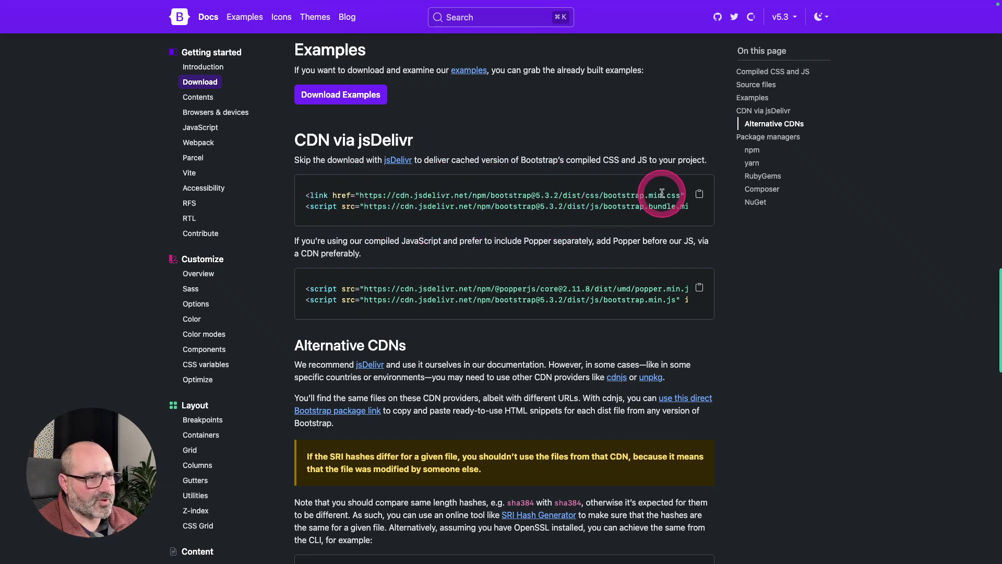
{"action": "scroll", "coordinate": [679, 207], "scroll_direction": "right", "scroll_amount": 5}
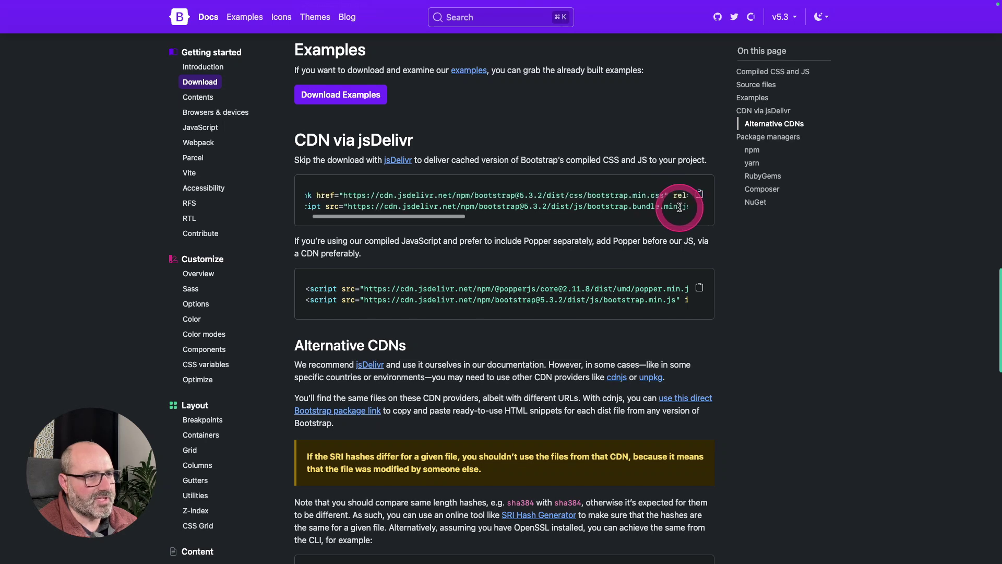
{"action": "scroll", "coordinate": [689, 206], "scroll_direction": "left", "scroll_amount": 5}
{"action": "left_click", "coordinate": [698, 196]}
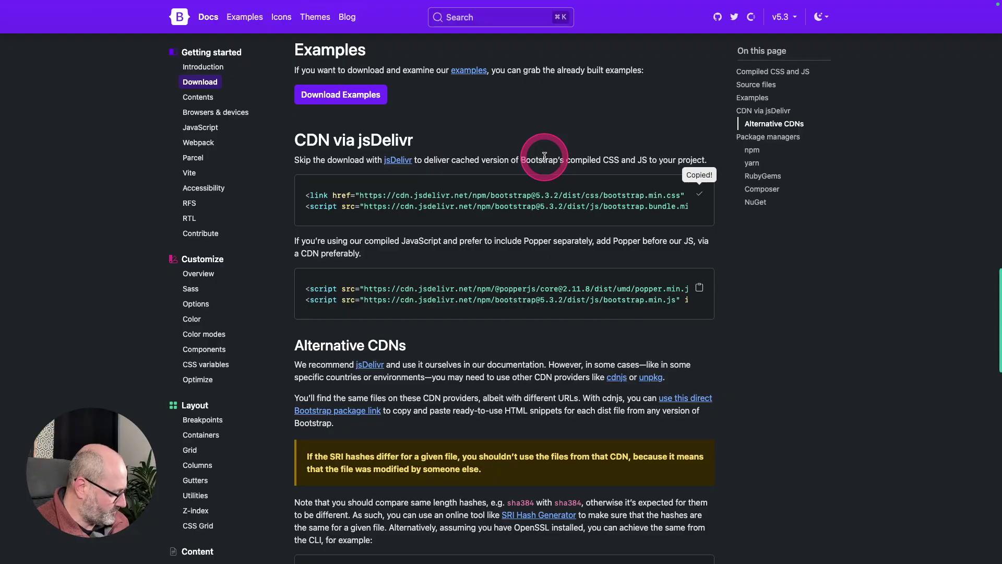
Step: Return to the Bricks builder and add a Code element to the empty page
{"action": "key", "text": "super+Tab"}
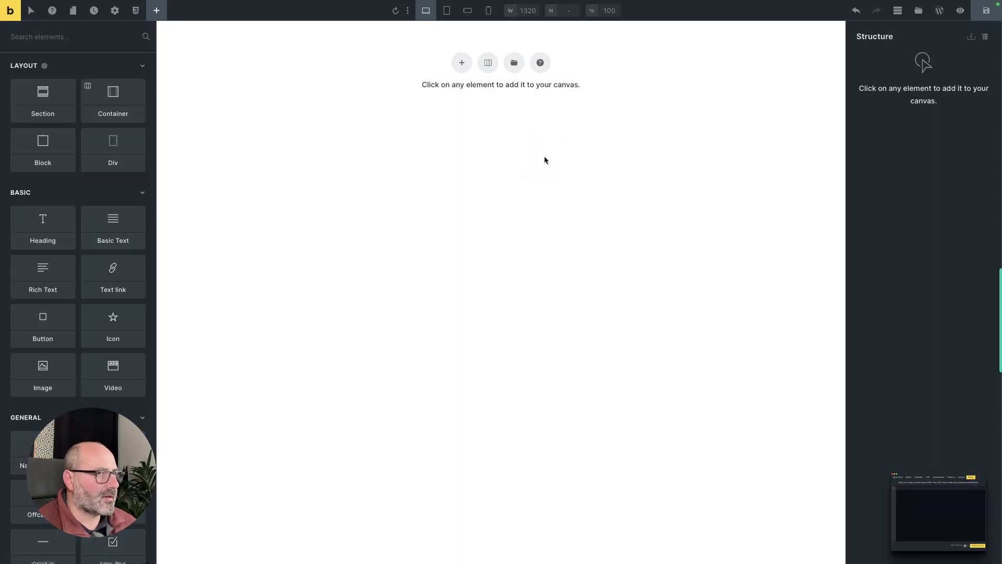
{"action": "left_click", "coordinate": [654, 157]}
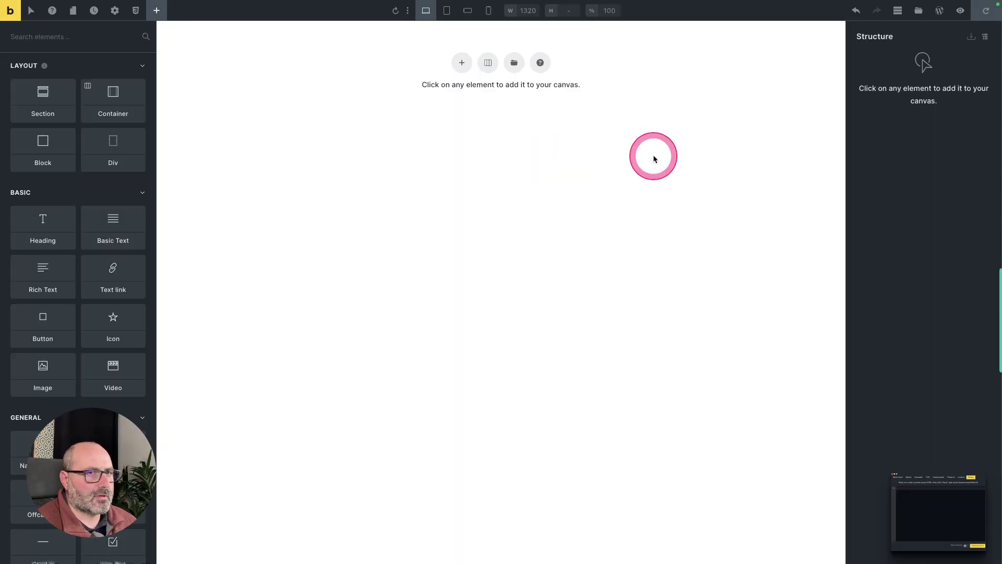
{"action": "scroll", "coordinate": [105, 246], "scroll_direction": "down", "scroll_amount": 9}
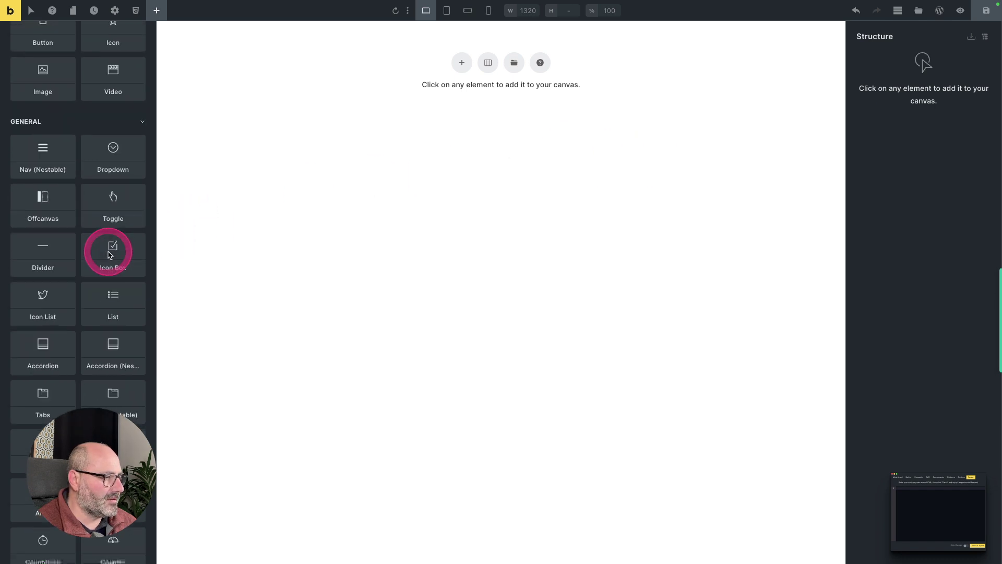
{"action": "left_click", "coordinate": [114, 515]}
{"action": "left_click", "coordinate": [660, 166]}
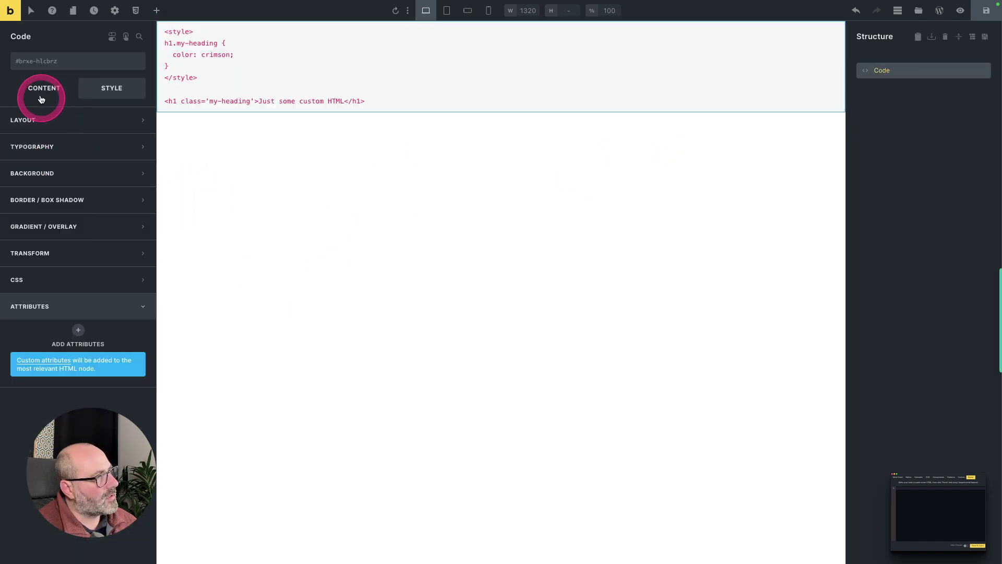
Step: Replace the Code element's sample code with the copied Bootstrap CDN link and script tags
{"action": "left_click", "coordinate": [40, 86]}
{"action": "left_click", "coordinate": [82, 183]}
{"action": "left_click_drag", "start_coordinate": [67, 197], "coordinate": [28, 126]}
{"action": "key", "text": "ctrl+v"}
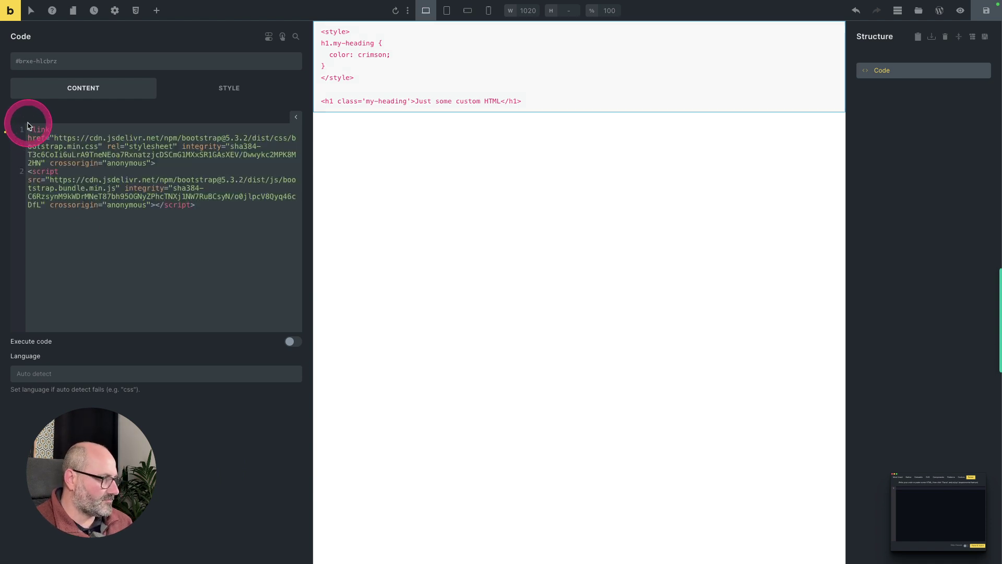
Step: Turn on code execution and rendering without a wrapper for the Code element
{"action": "left_click", "coordinate": [293, 342]}
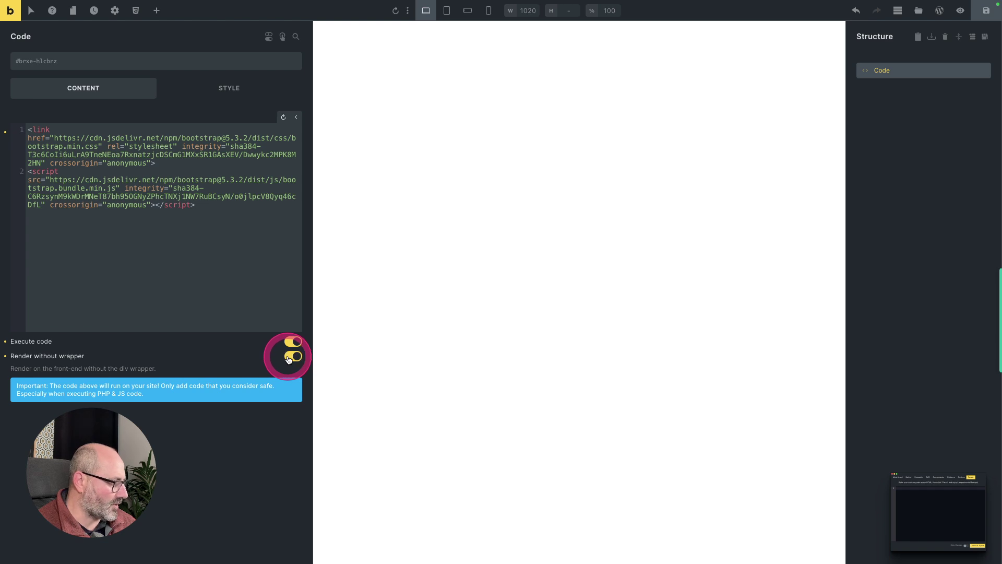
{"action": "left_click", "coordinate": [487, 194]}
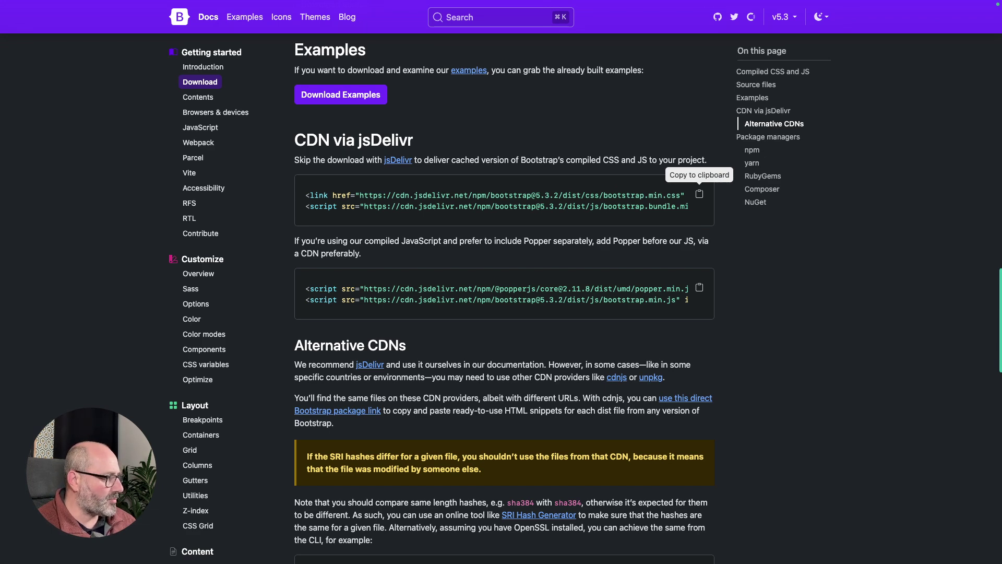
Step: Switch to the Bootstrap site's Examples page and open the Navbars offcanvas example
{"action": "left_click", "coordinate": [241, 18]}
{"action": "scroll", "coordinate": [387, 347], "scroll_direction": "down", "scroll_amount": 15}
{"action": "scroll", "coordinate": [395, 348], "scroll_direction": "down", "scroll_amount": 7}
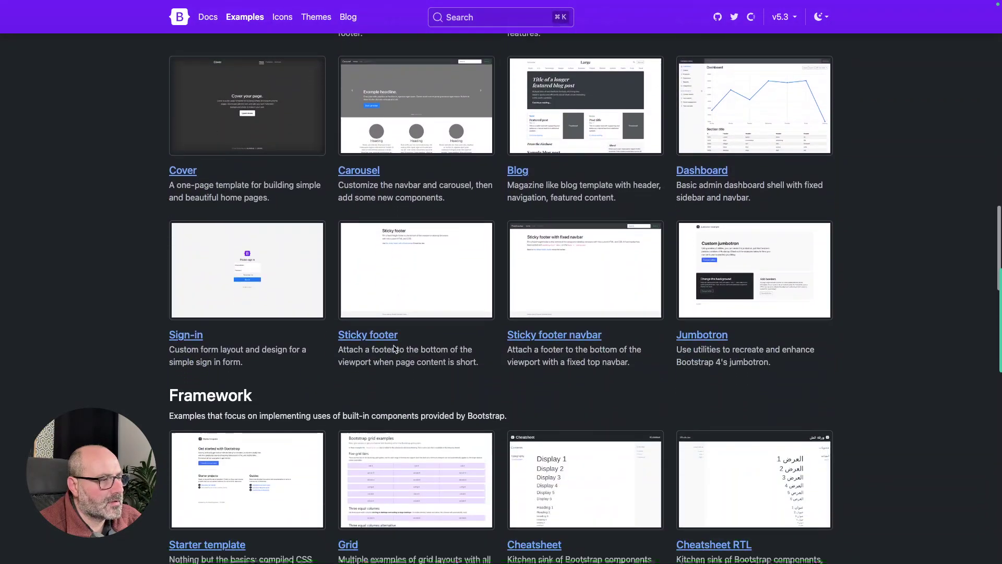
{"action": "scroll", "coordinate": [394, 349], "scroll_direction": "down", "scroll_amount": 7}
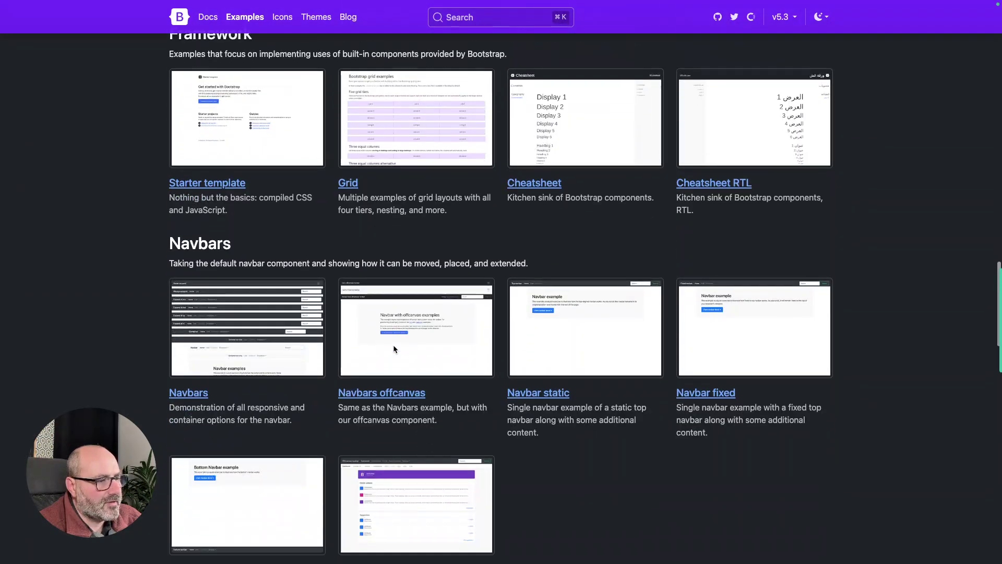
{"action": "left_click", "coordinate": [424, 385]}
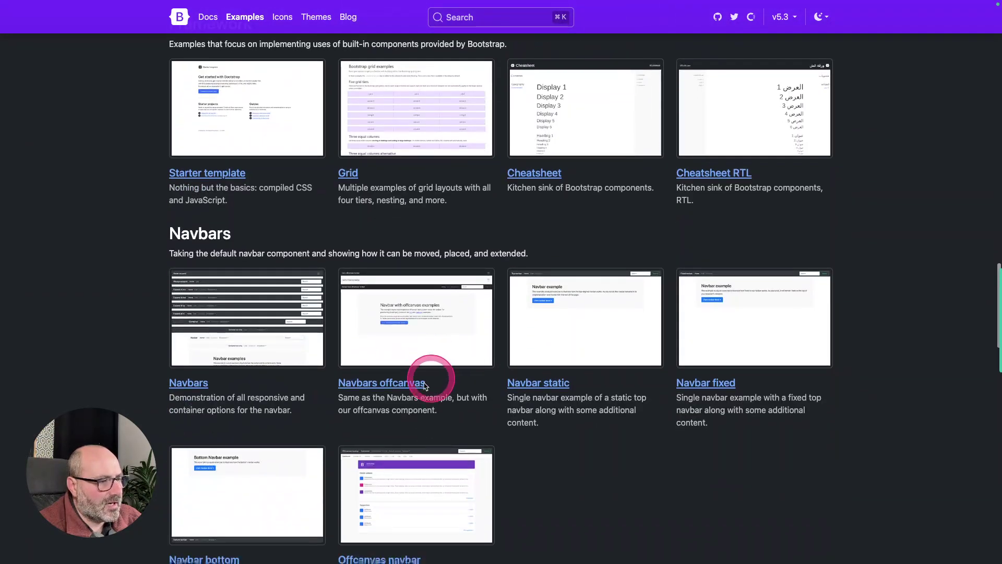
{"action": "left_click", "coordinate": [396, 385]}
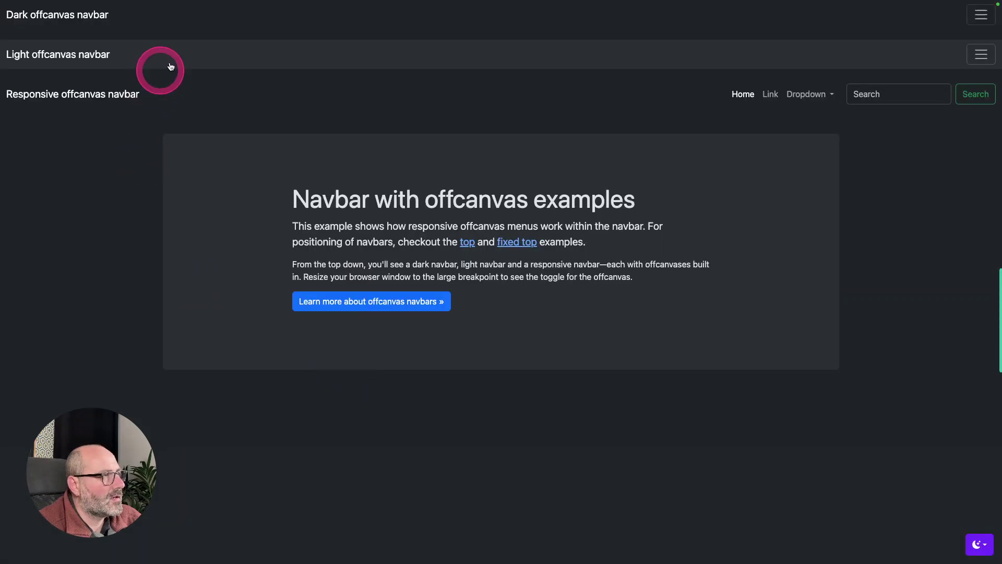
Step: Inspect the dark offcanvas navbar in the developer tools and copy its whole nav element
{"action": "right_click", "coordinate": [192, 33]}
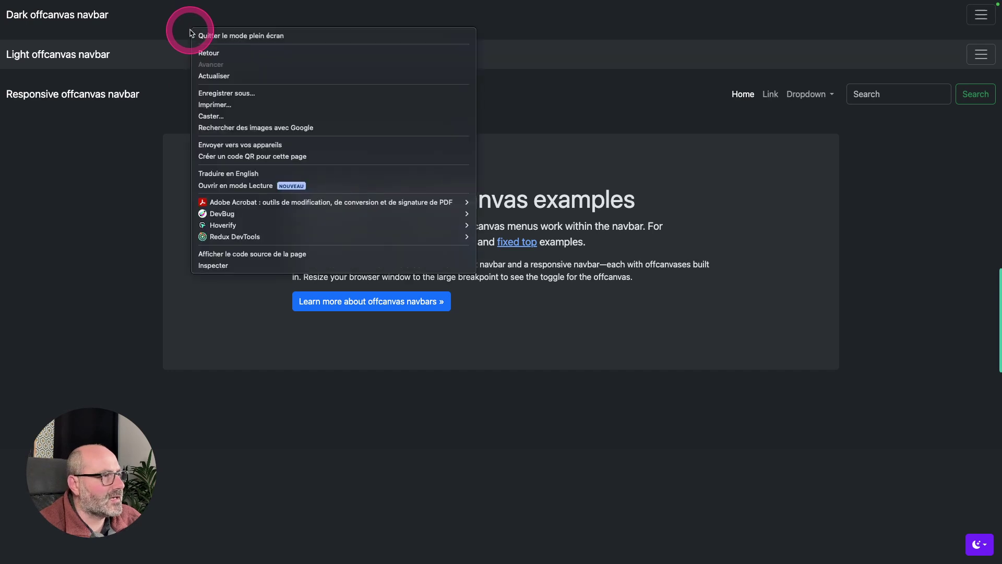
{"action": "left_click", "coordinate": [251, 267]}
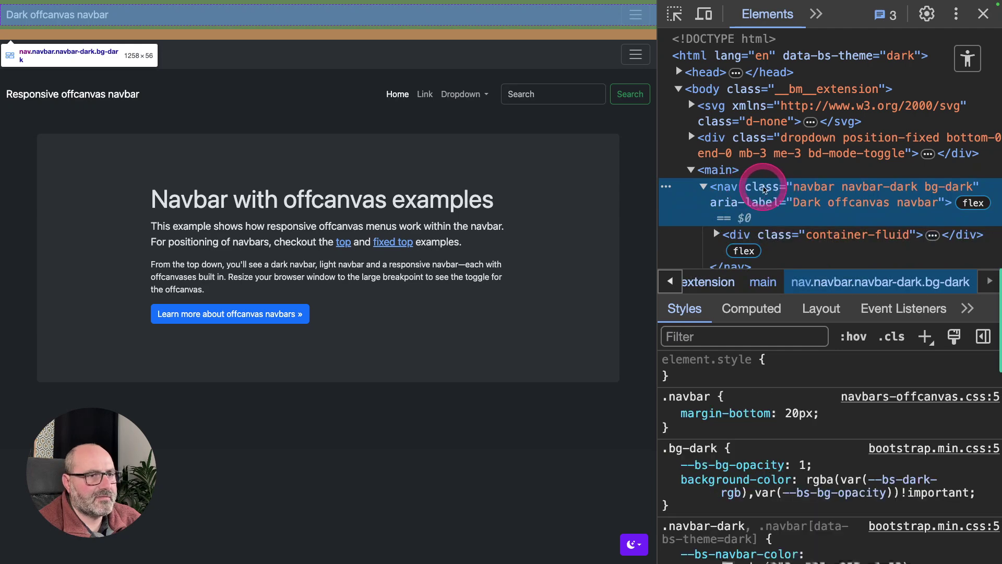
{"action": "right_click", "coordinate": [763, 189]}
{"action": "mouse_move", "coordinate": [844, 264]}
{"action": "left_click", "coordinate": [882, 264]}
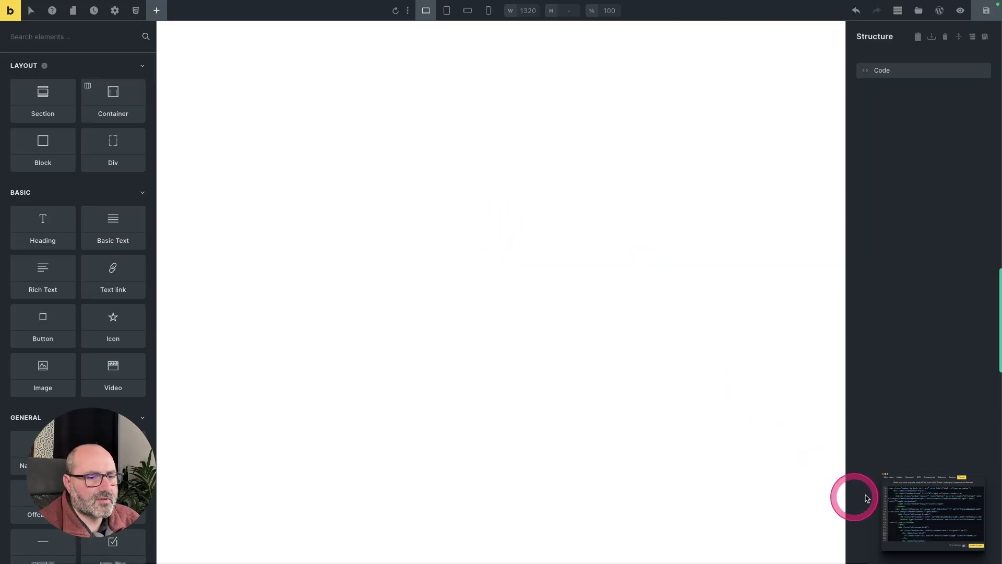
Step: Return to the Bricks builder, paste the copied navbar markup into the HTML parser and inject it into the page
{"action": "left_click", "coordinate": [904, 488]}
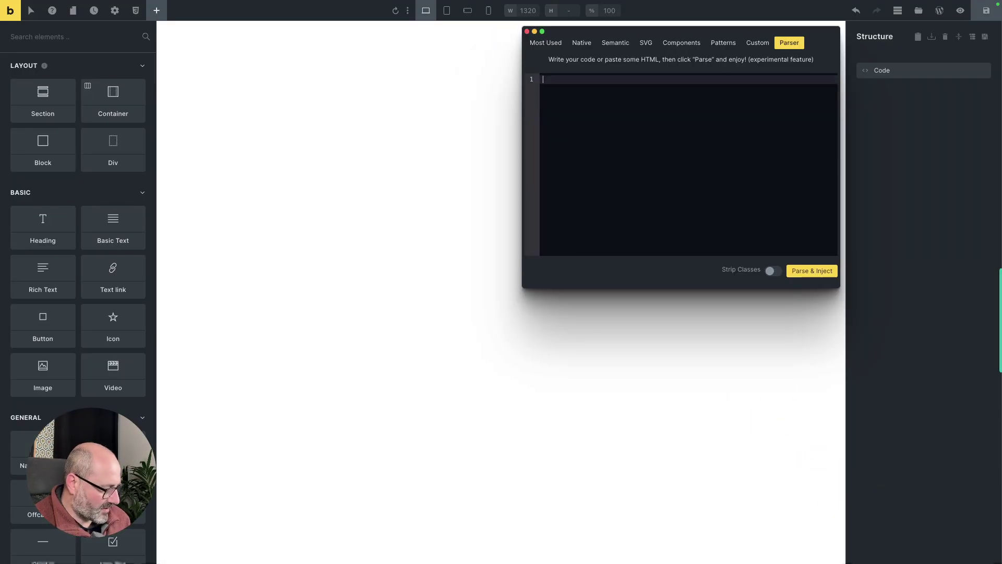
{"action": "key", "text": "ctrl+v"}
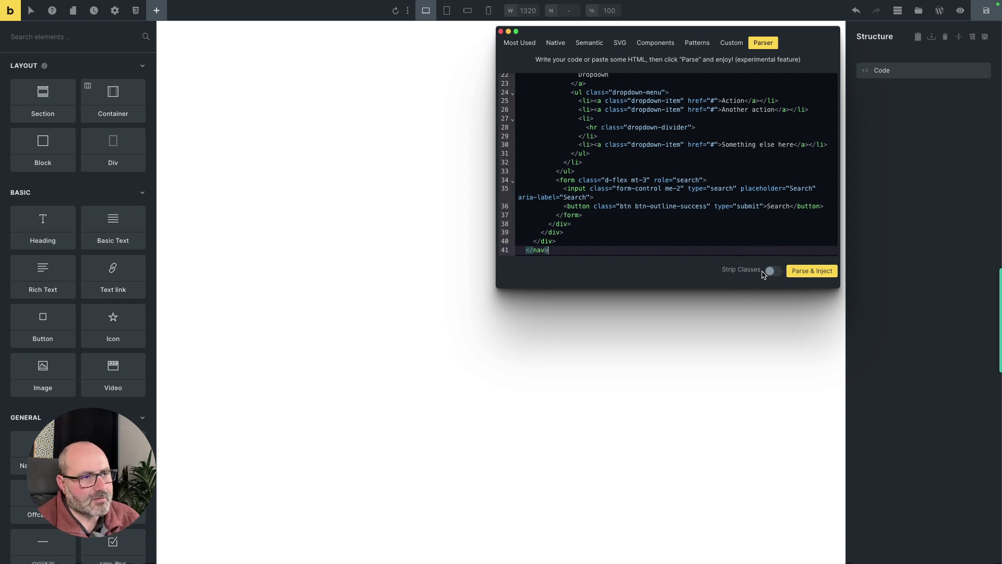
{"action": "left_click", "coordinate": [803, 273]}
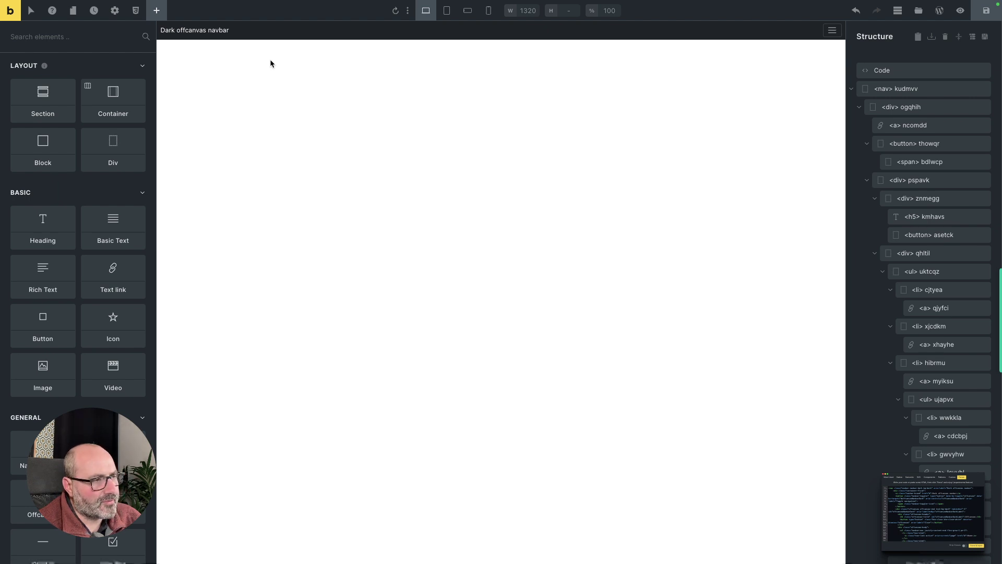
Step: Create a new theme style named Bootstrap in the builder settings
{"action": "left_click", "coordinate": [115, 11]}
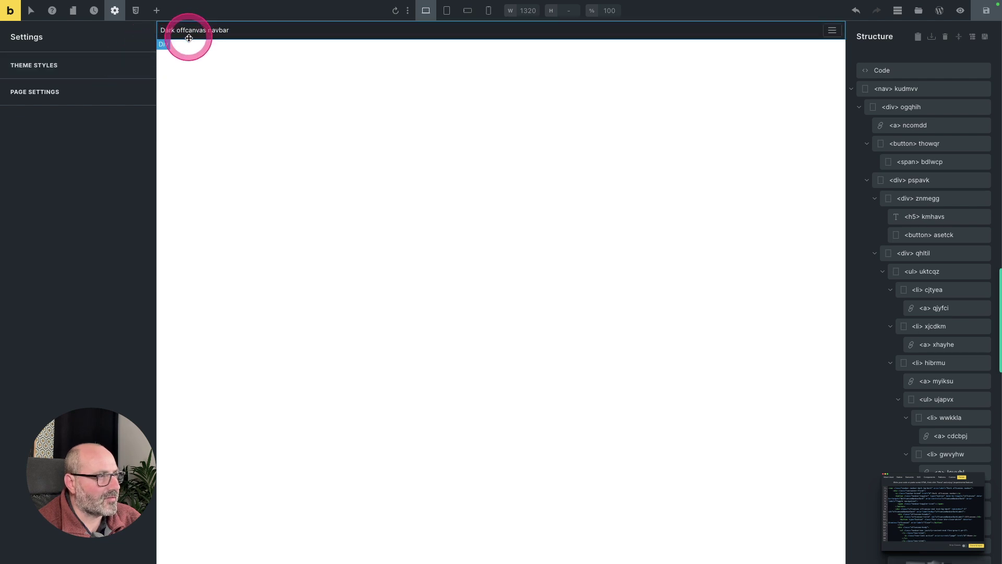
{"action": "left_click", "coordinate": [115, 72]}
{"action": "left_click", "coordinate": [105, 72]}
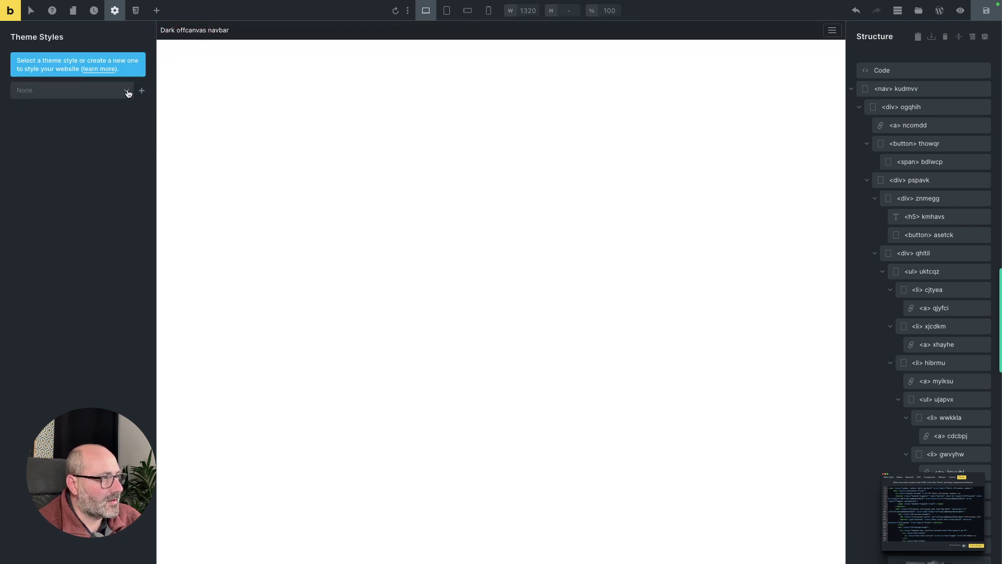
{"action": "left_click", "coordinate": [141, 90]}
{"action": "left_click", "coordinate": [63, 61]}
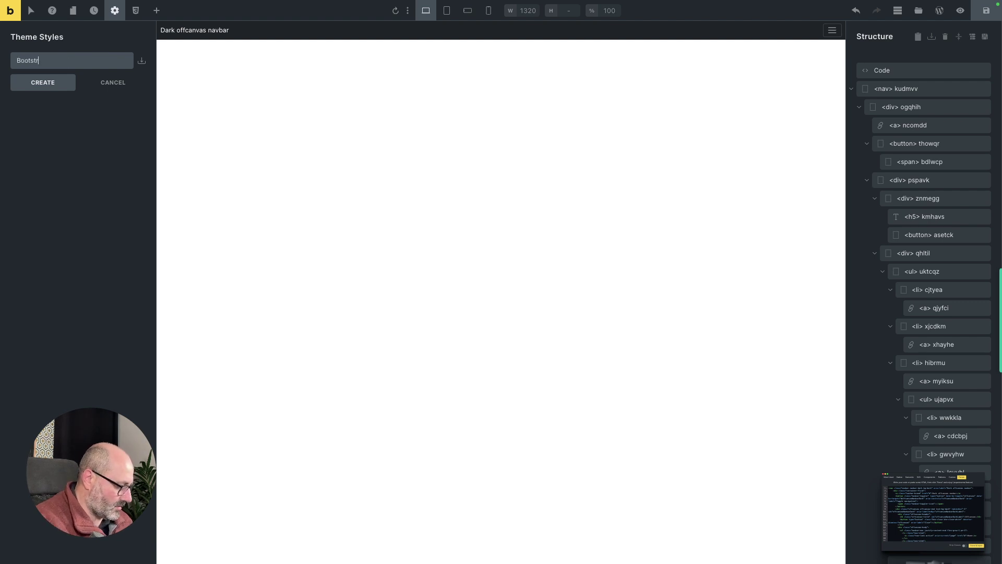
{"action": "left_click", "coordinate": [54, 85]}
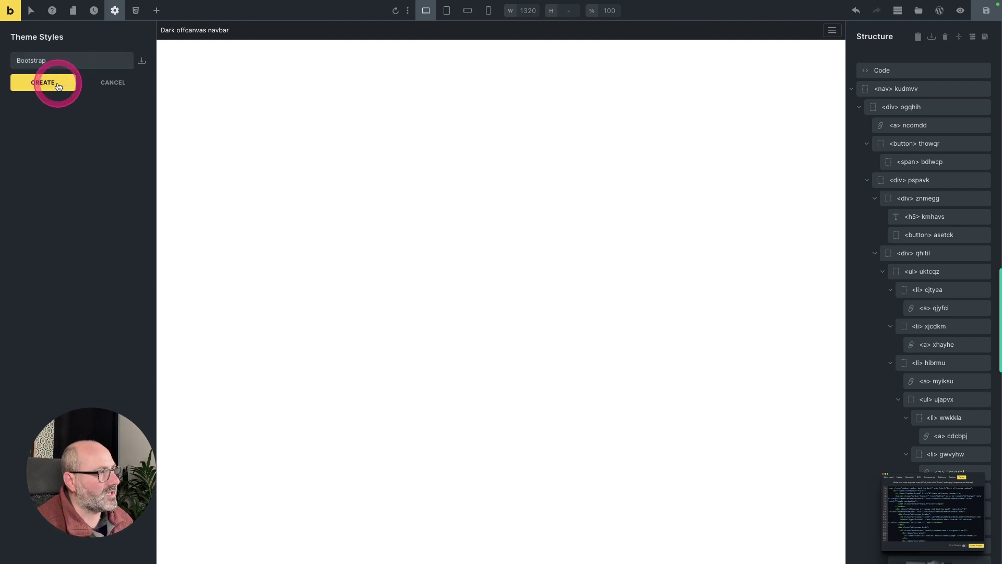
Step: Set the Bootstrap theme style's HTML font size to 100% and collapse the injected nav element in the structure
{"action": "left_click", "coordinate": [83, 262]}
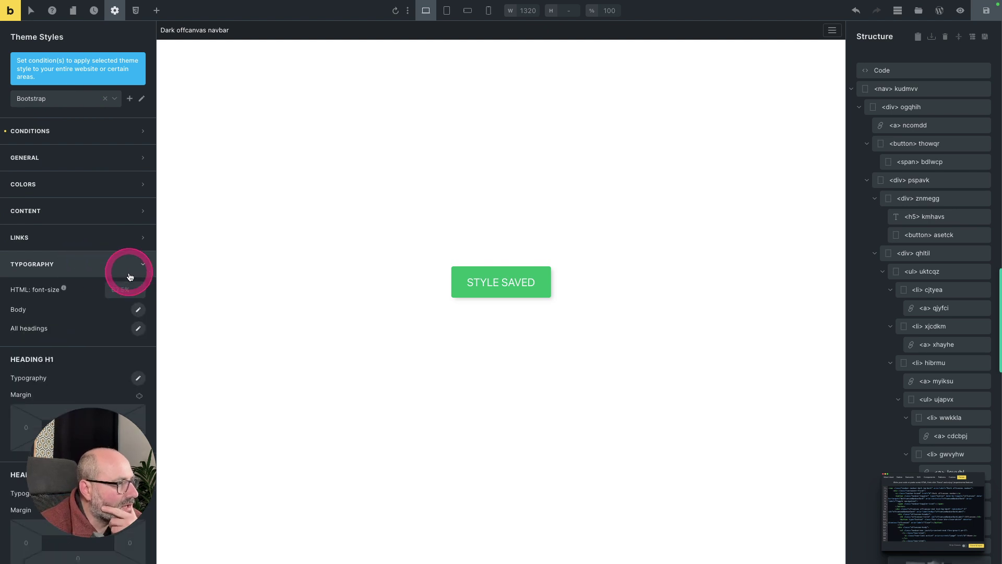
{"action": "left_click", "coordinate": [122, 288]}
{"action": "type", "text": "100%"}
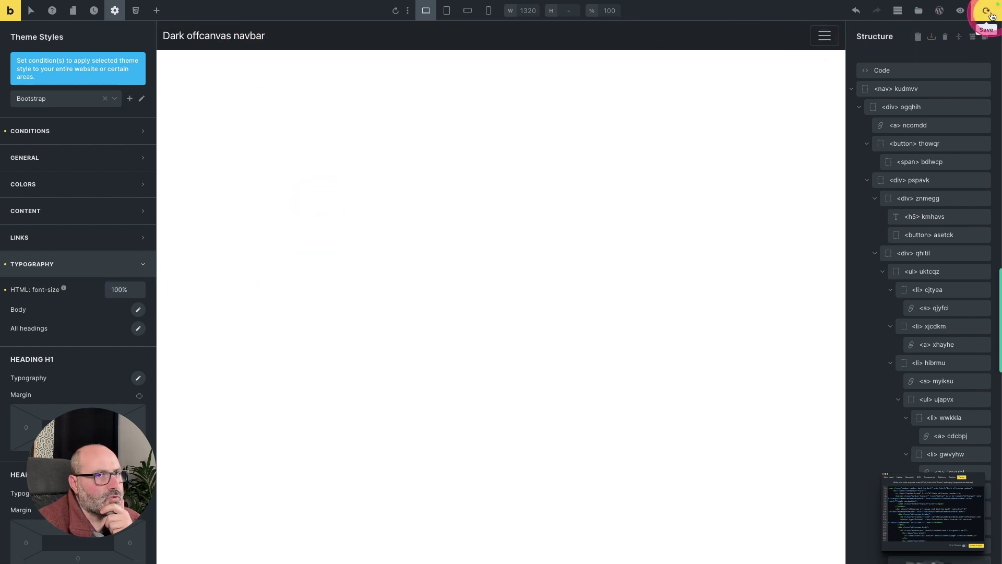
{"action": "left_click", "coordinate": [854, 90]}
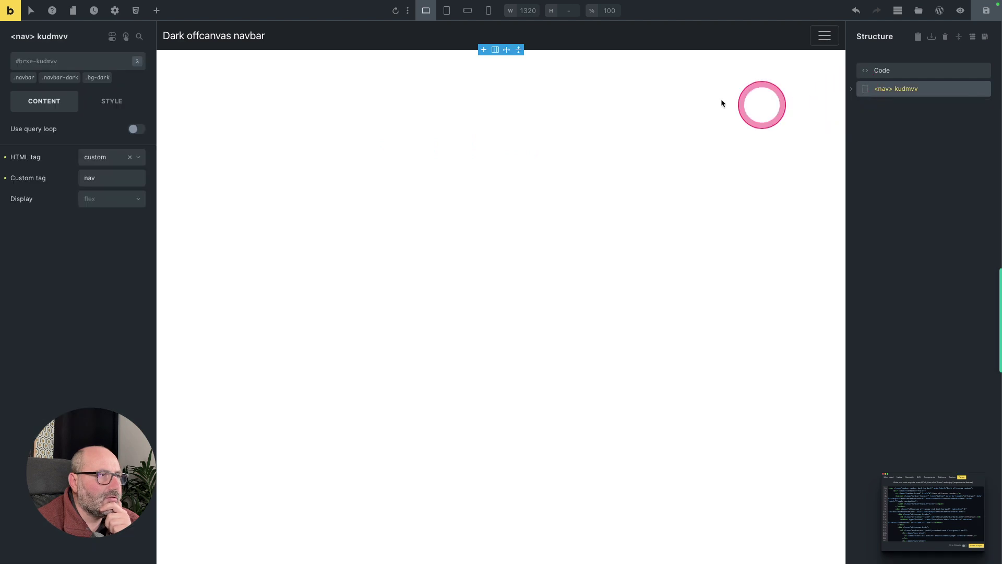
Step: Switch to the Bootstrap site, go back to the examples and open the Heroes snippets
{"action": "left_click", "coordinate": [454, 70]}
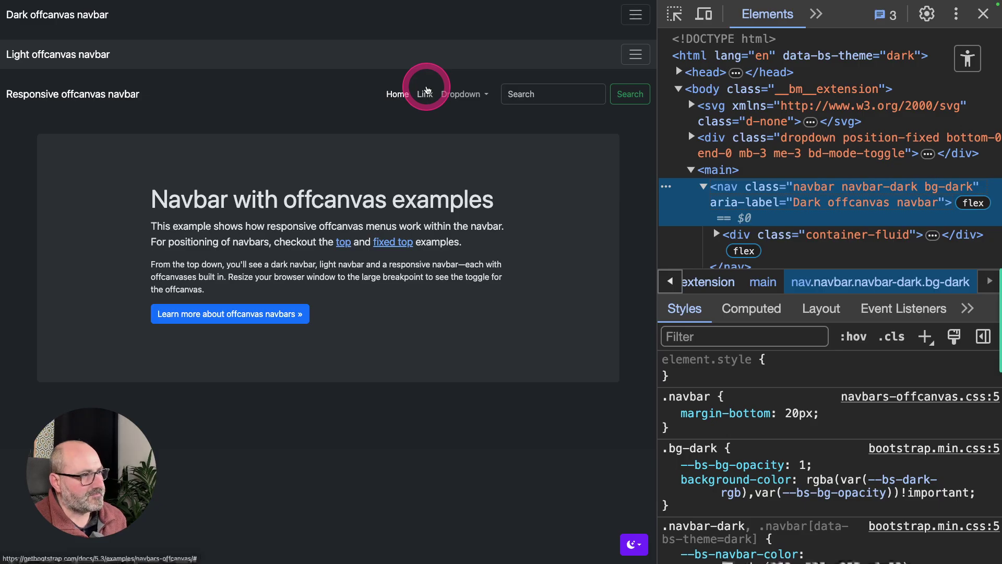
{"action": "key", "text": "super+Left"}
{"action": "scroll", "coordinate": [179, 235], "scroll_direction": "up", "scroll_amount": 8}
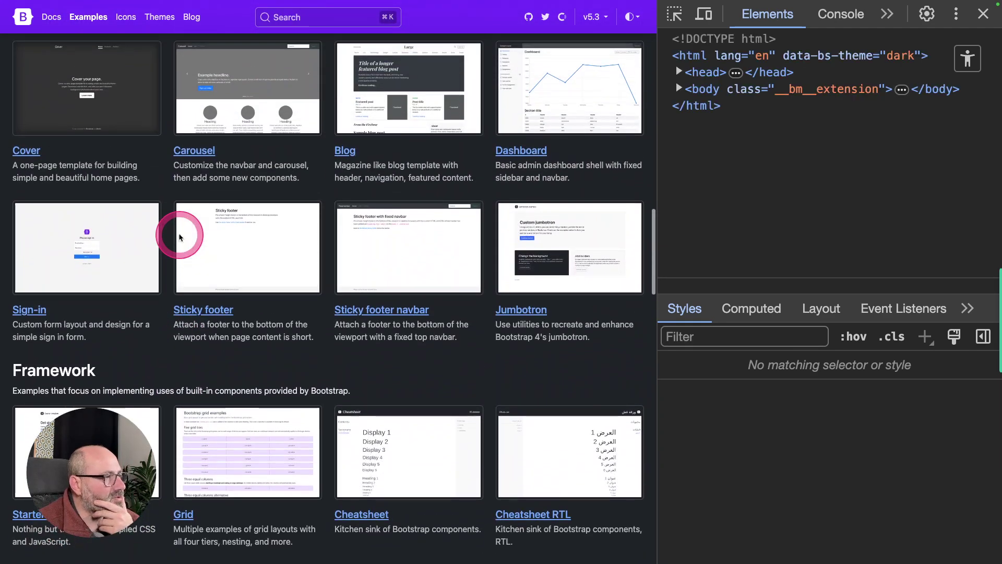
{"action": "scroll", "coordinate": [180, 235], "scroll_direction": "up", "scroll_amount": 12}
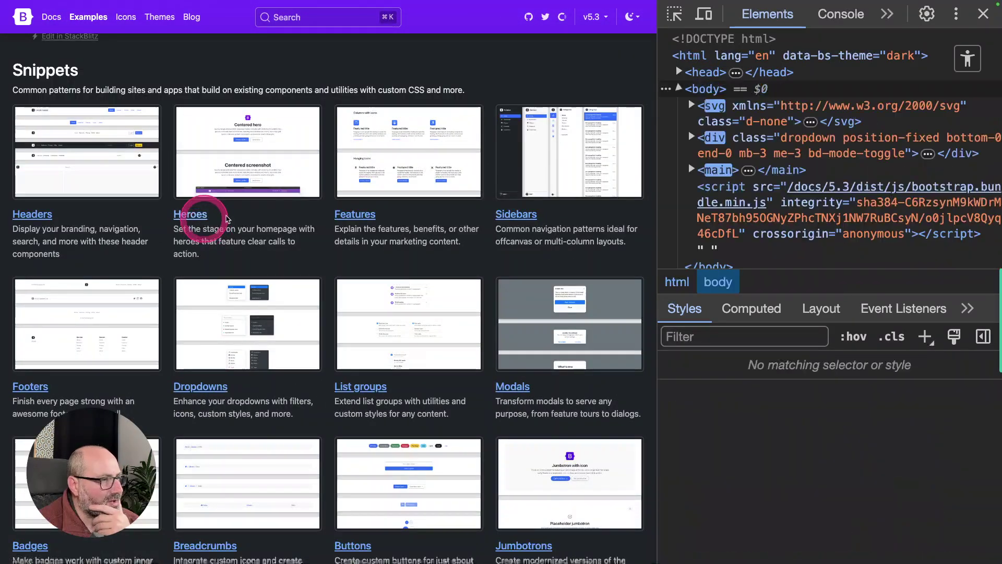
{"action": "left_click", "coordinate": [228, 217]}
Step: Inspect the "Border hero with cropped image and shadows" section and copy its outer div with the classes container and my-5
{"action": "scroll", "coordinate": [315, 272], "scroll_direction": "down", "scroll_amount": 1}
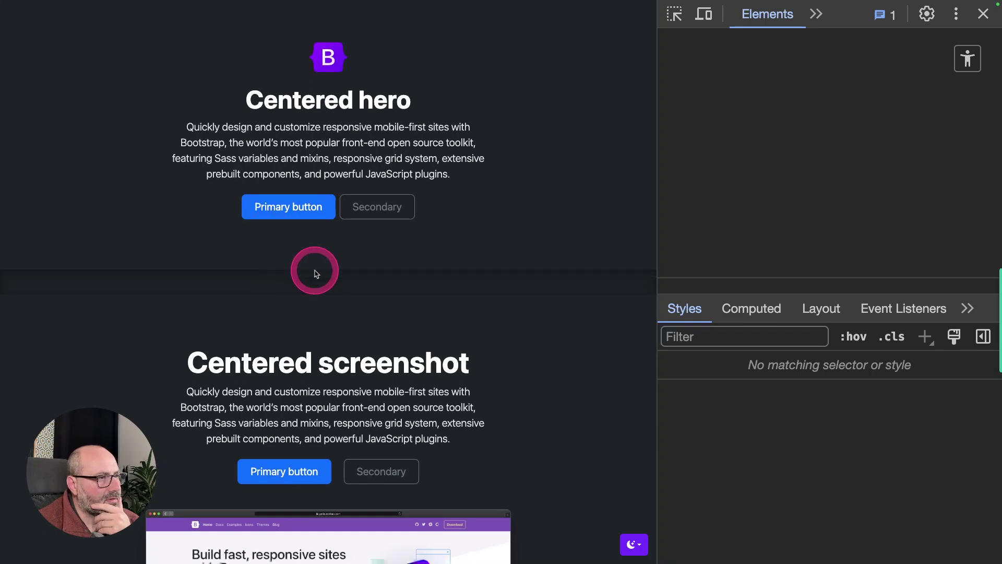
{"action": "scroll", "coordinate": [315, 272], "scroll_direction": "down", "scroll_amount": 10}
{"action": "right_click", "coordinate": [238, 183]}
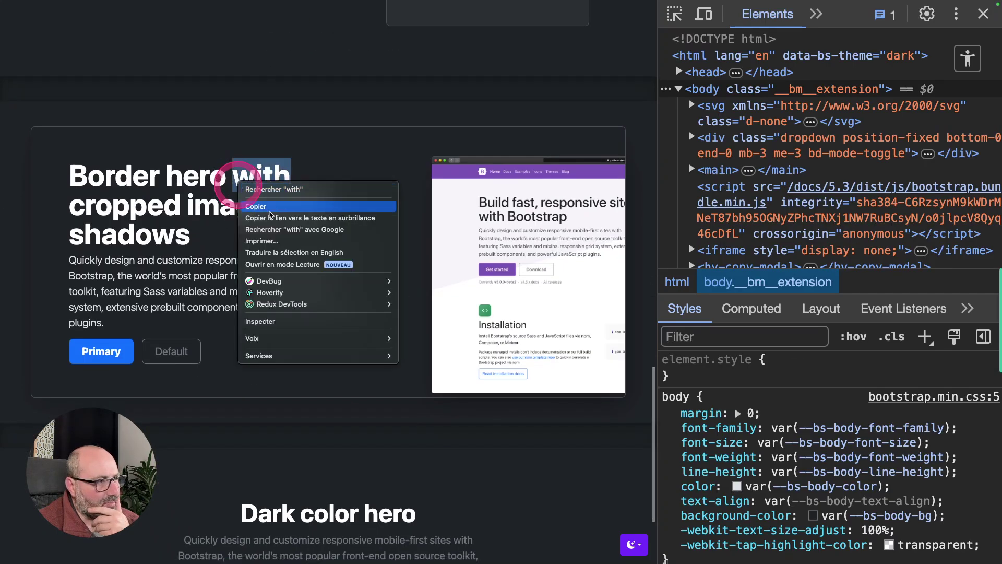
{"action": "left_click", "coordinate": [292, 321]}
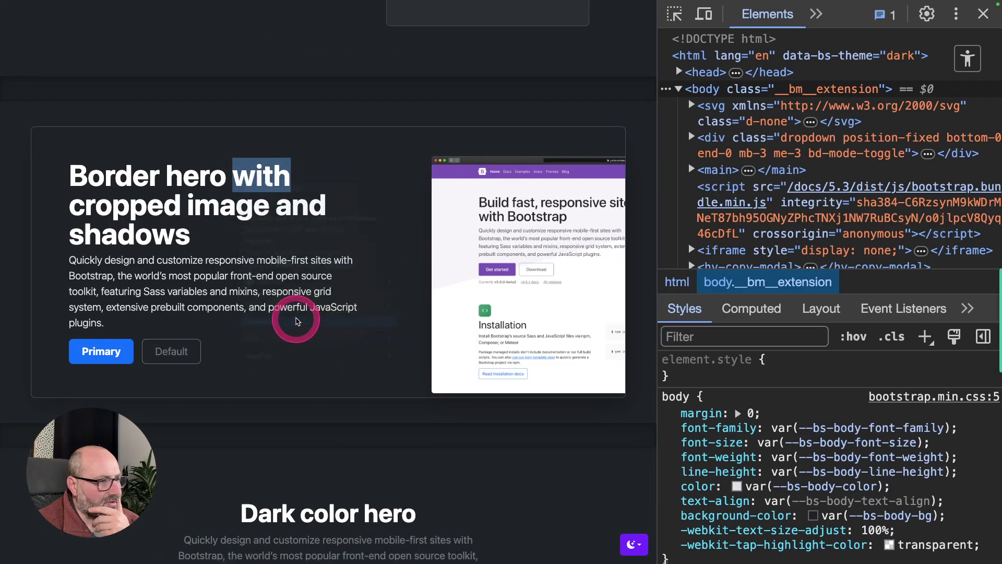
{"action": "left_click", "coordinate": [804, 72]}
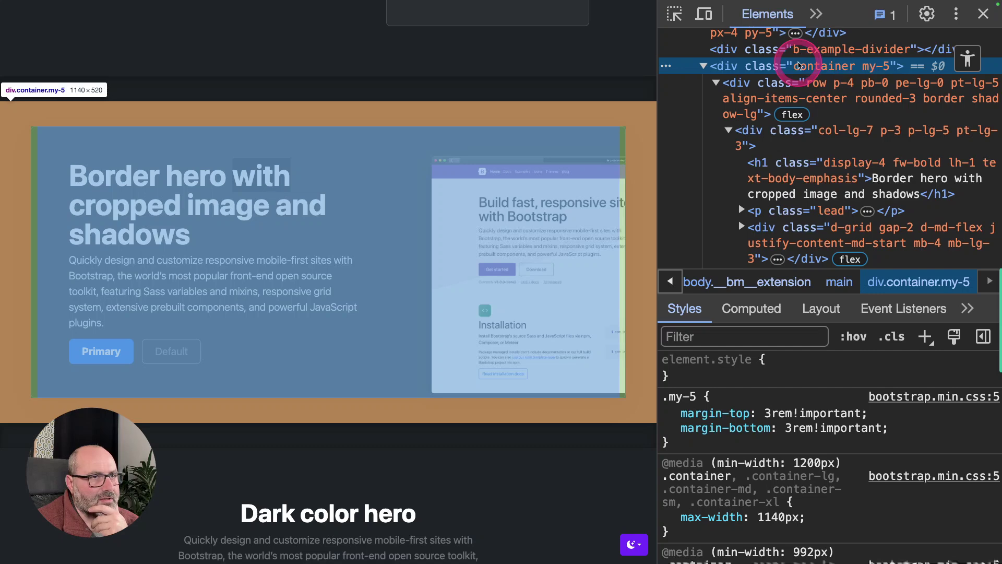
{"action": "right_click", "coordinate": [843, 71]}
{"action": "mouse_move", "coordinate": [841, 145]}
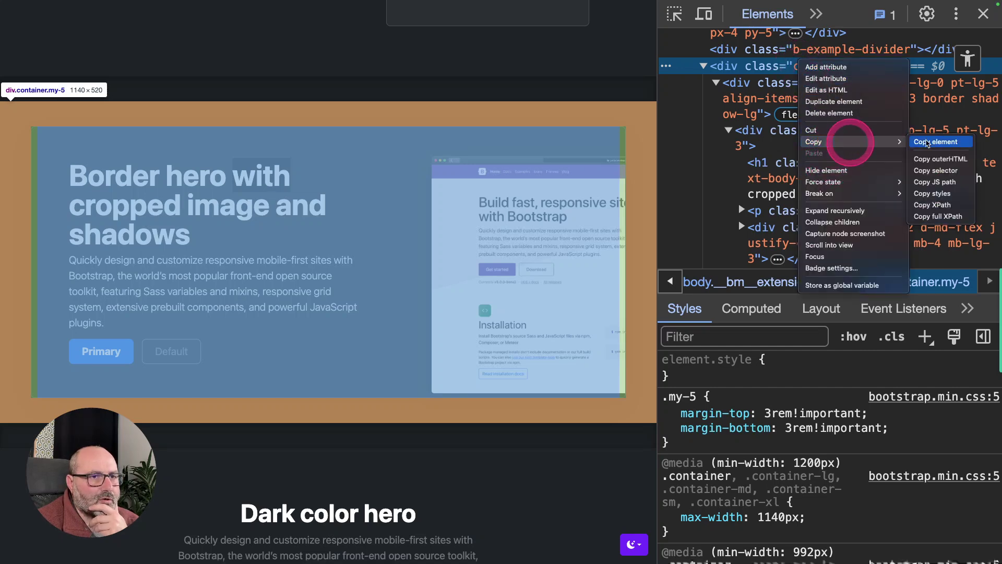
{"action": "left_click", "coordinate": [928, 139]}
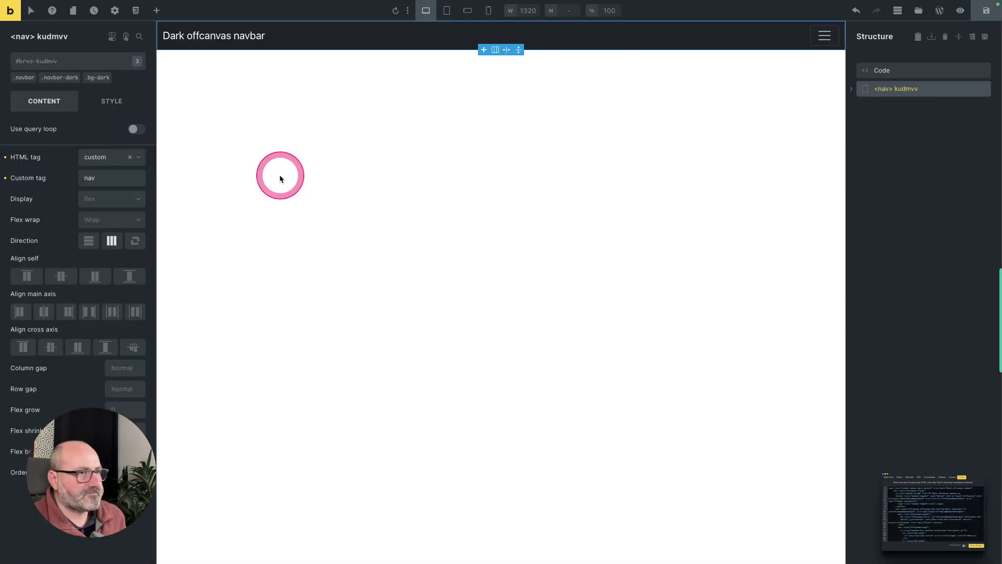
Step: Return to the Bricks builder, replace the navbar code in the parser with the copied hero markup and inject it
{"action": "left_click", "coordinate": [287, 176]}
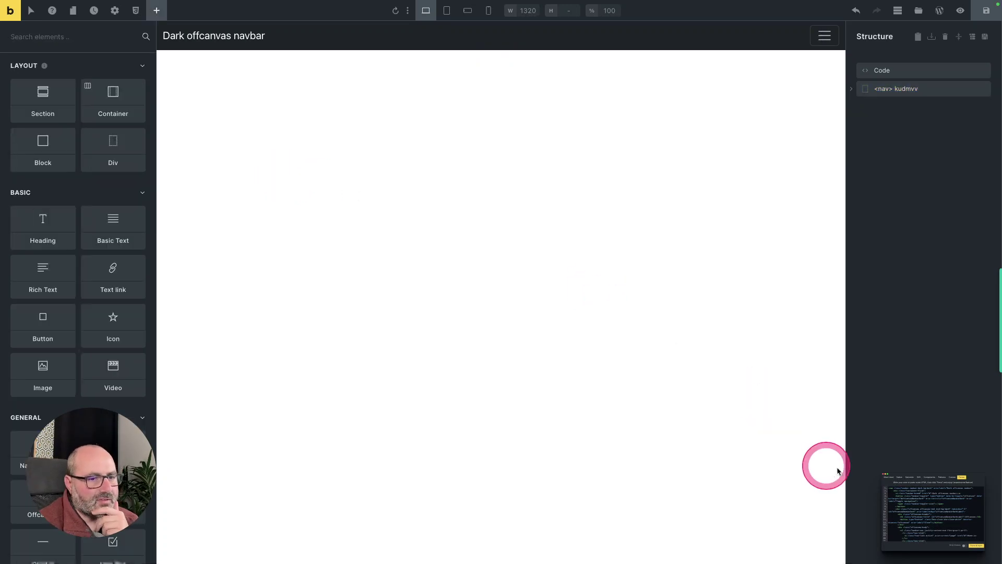
{"action": "left_click", "coordinate": [903, 495]}
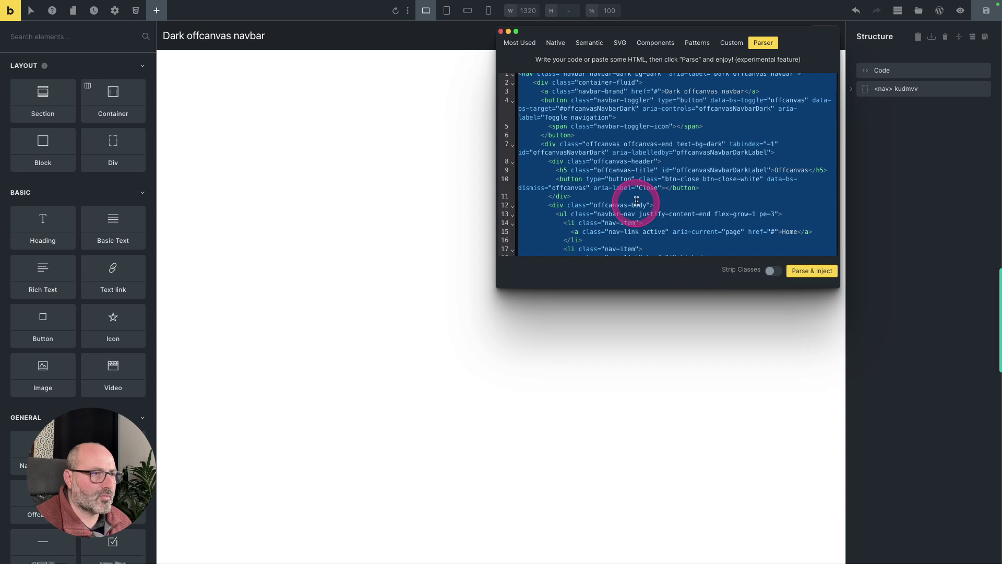
{"action": "key", "text": "Delete"}
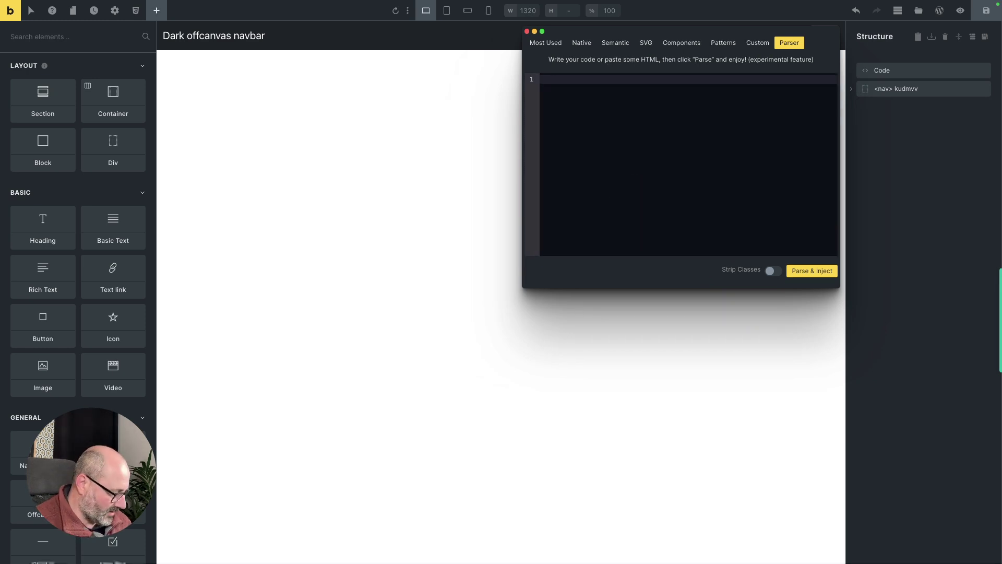
{"action": "key", "text": "ctrl+v"}
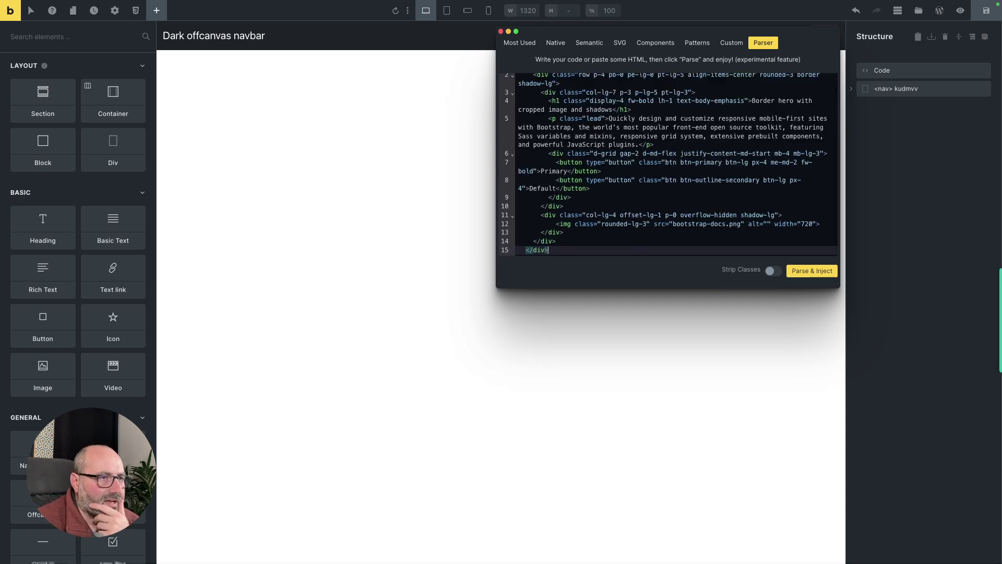
{"action": "left_click", "coordinate": [808, 271]}
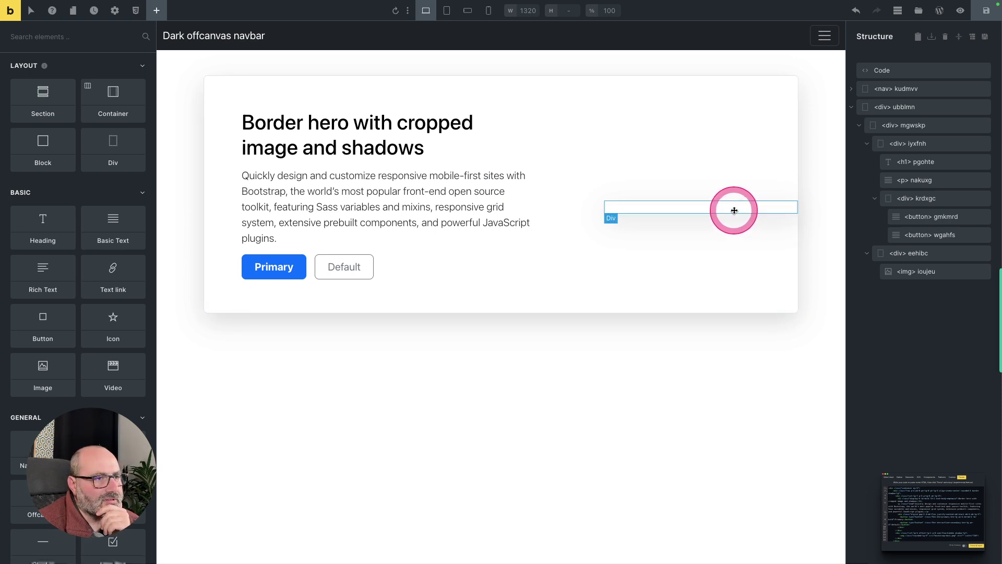
Step: Select the image element of the injected hero and copy the original image's address from the Bootstrap Heroes page
{"action": "left_click", "coordinate": [905, 269]}
{"action": "left_click", "coordinate": [45, 143]}
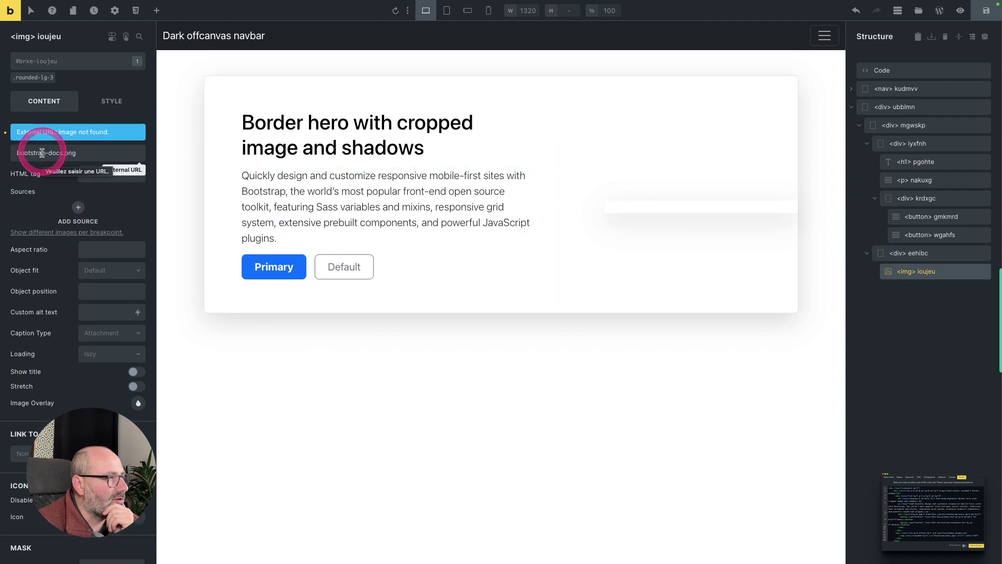
{"action": "left_click", "coordinate": [45, 151]}
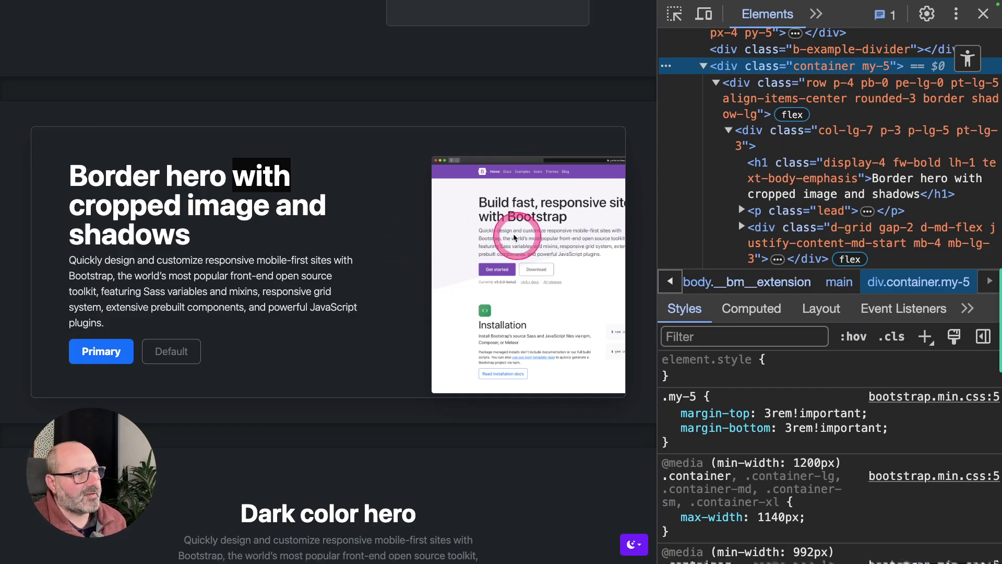
{"action": "right_click", "coordinate": [514, 236]}
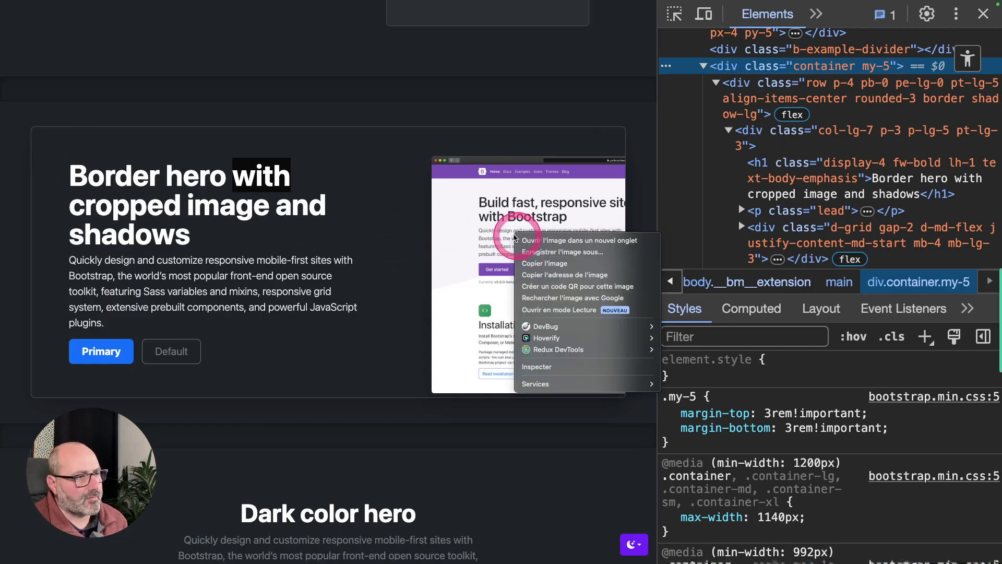
{"action": "left_click", "coordinate": [547, 275]}
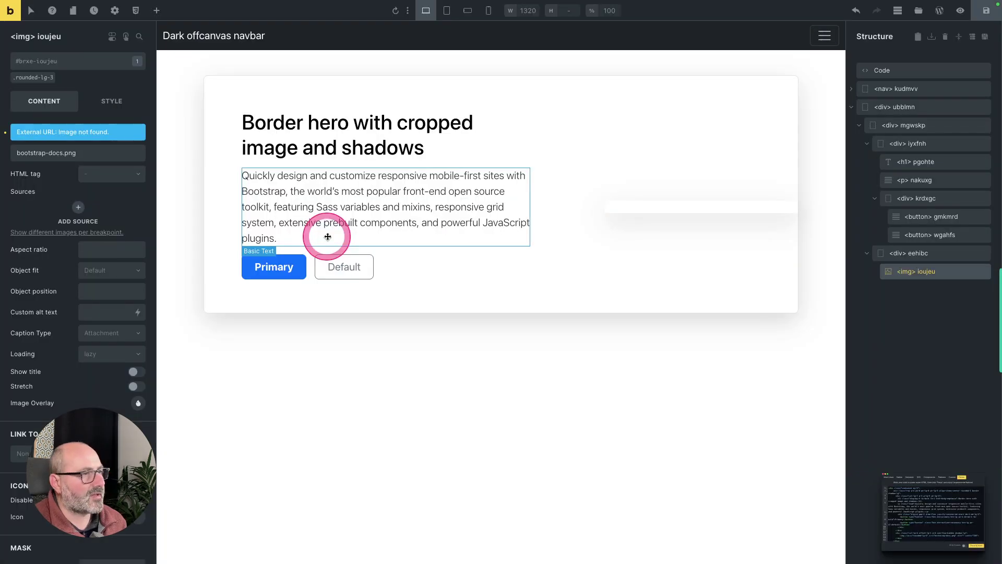
{"action": "triple_click", "coordinate": [65, 149]}
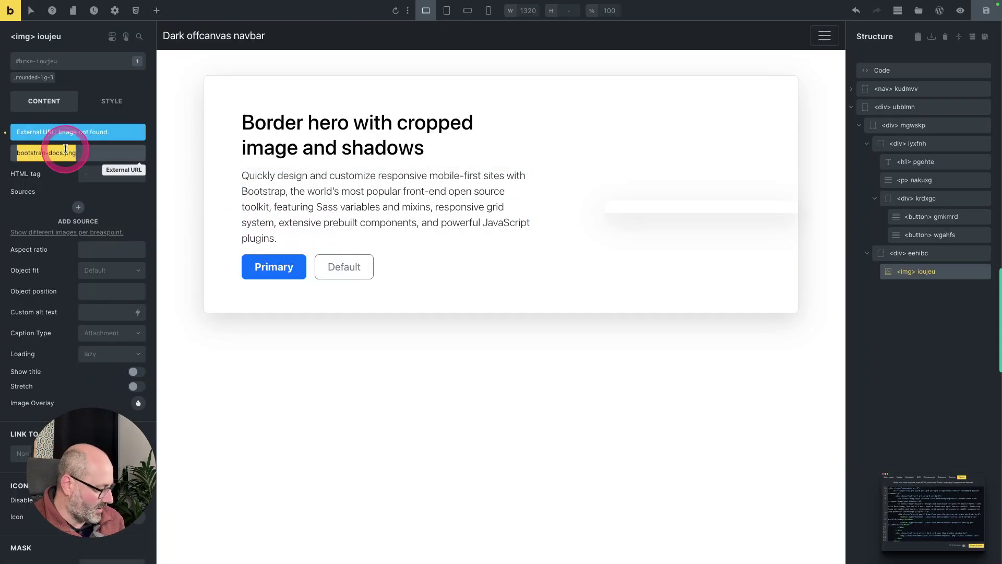
{"action": "type", "text": "https://getbootstrap.com/docs/5.3/examples/heroes/bootstrap-docs.png"}
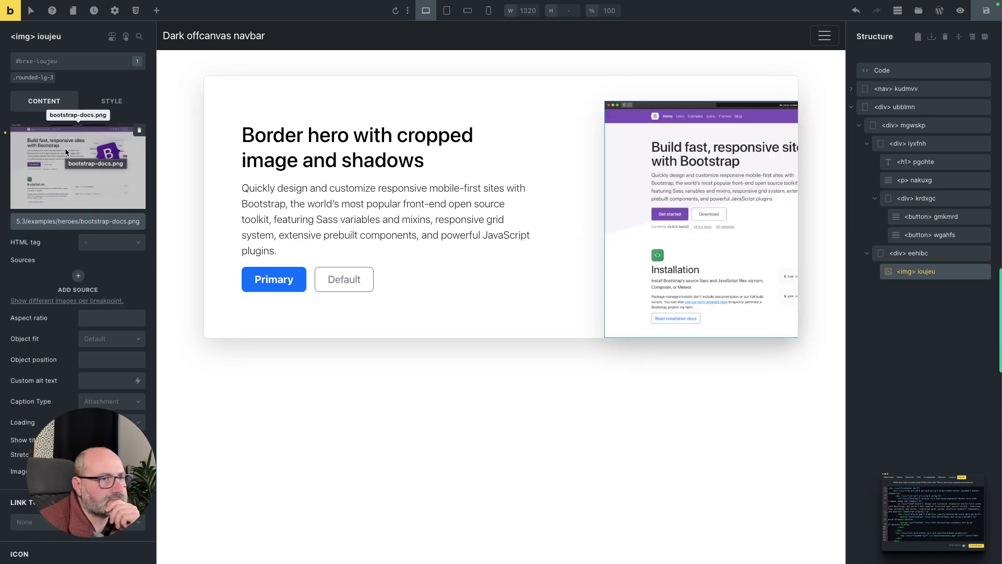
{"action": "left_click", "coordinate": [322, 147]}
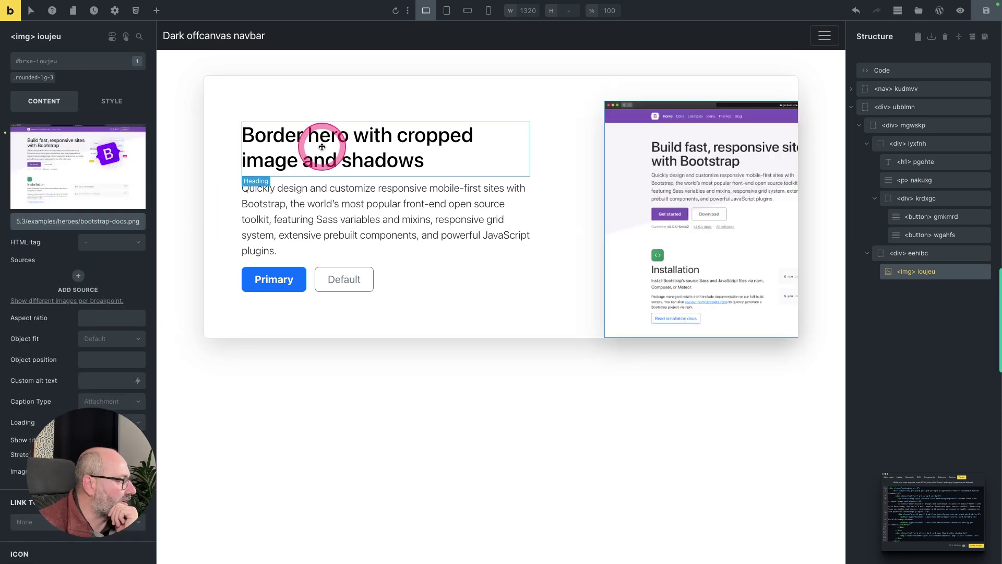
Step: Switch to the Bootstrap site, go back to the examples and open the Product example under Custom Components
{"action": "left_click", "coordinate": [626, 348]}
{"action": "left_click", "coordinate": [265, 86]}
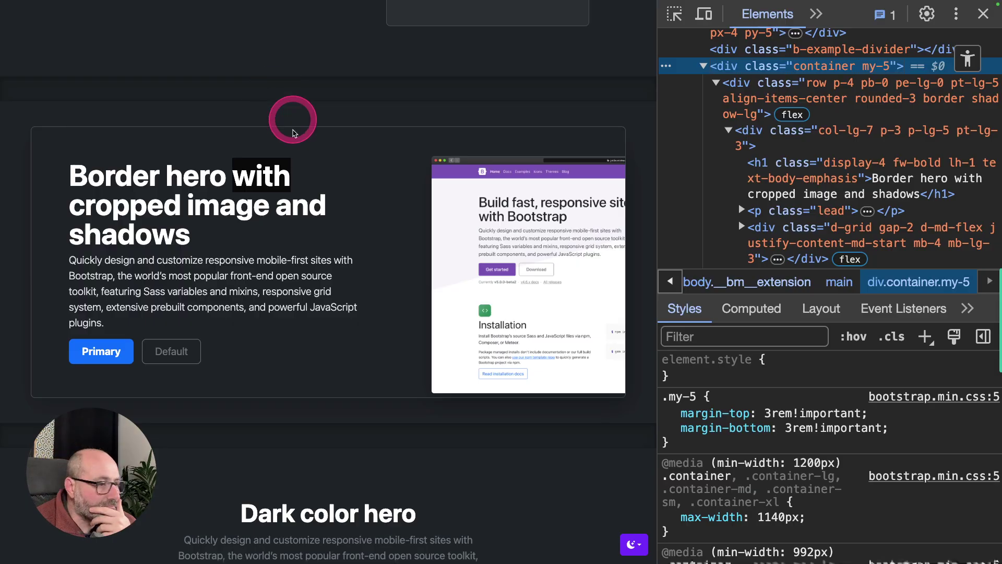
{"action": "key", "text": "super+bracketleft"}
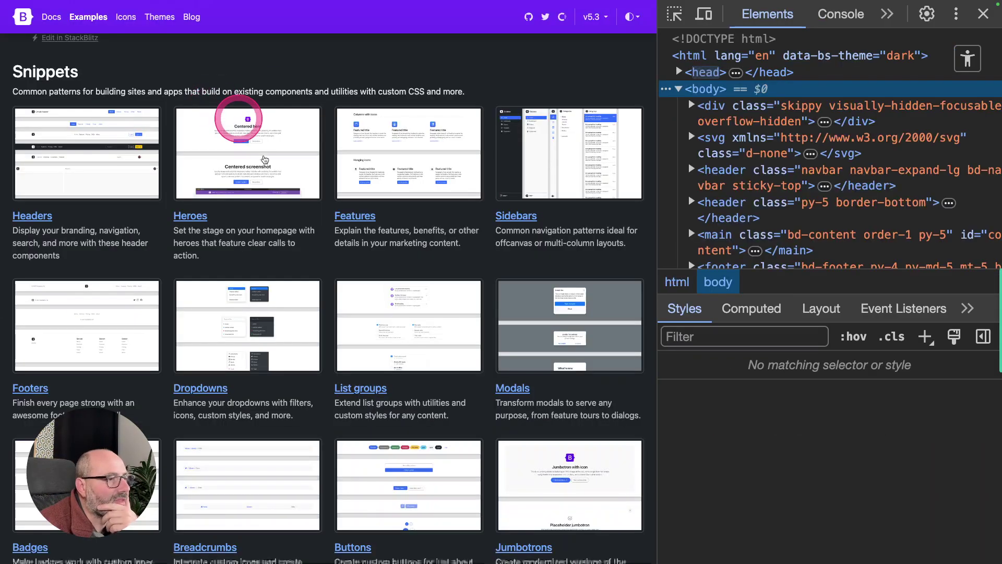
{"action": "scroll", "coordinate": [280, 197], "scroll_direction": "down", "scroll_amount": 3}
{"action": "scroll", "coordinate": [281, 202], "scroll_direction": "down", "scroll_amount": 5}
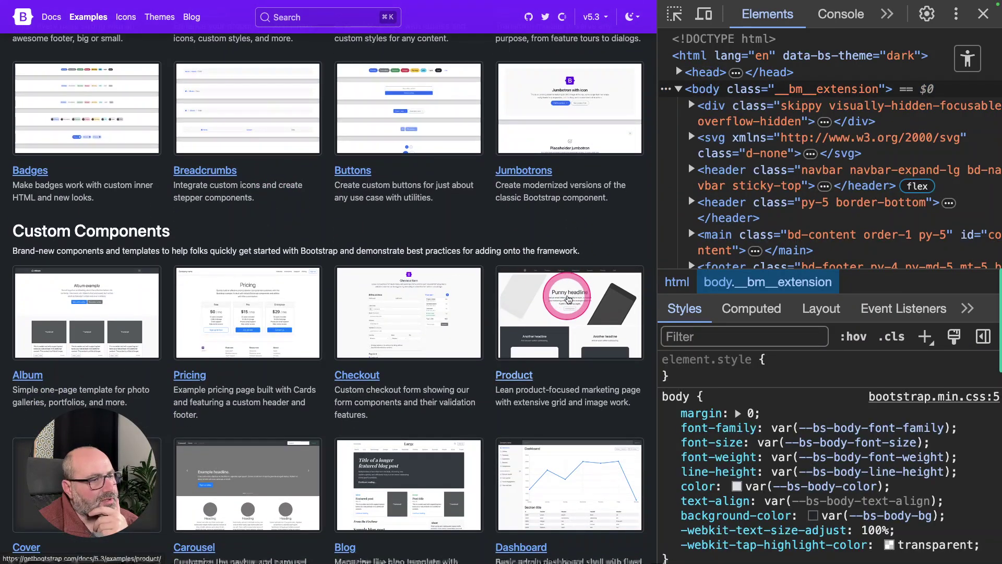
{"action": "left_click", "coordinate": [568, 299]}
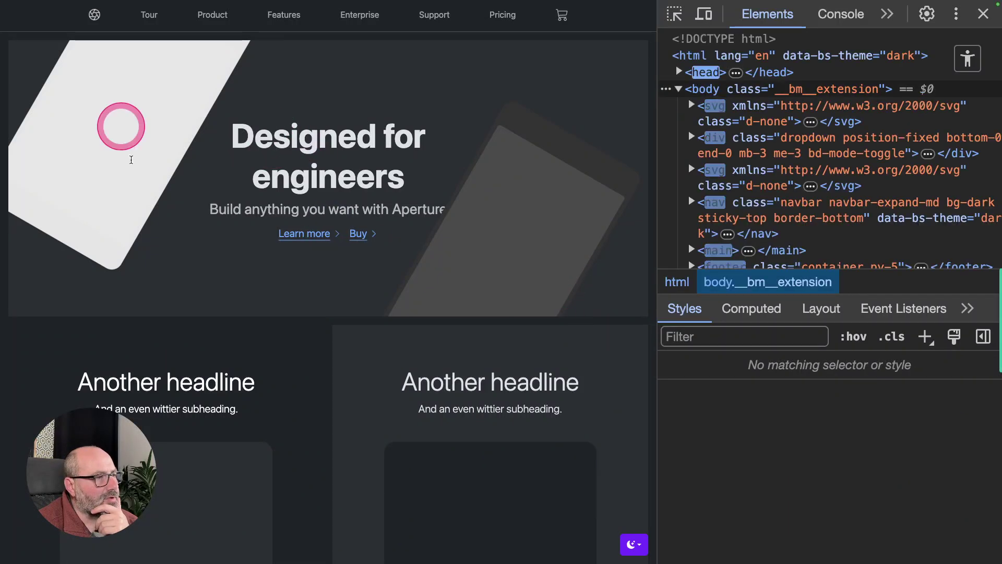
Step: Inspect the "Designed for engineers" section and copy its outer div with the classes position-relative and overflow-hidden
{"action": "right_click", "coordinate": [464, 222]}
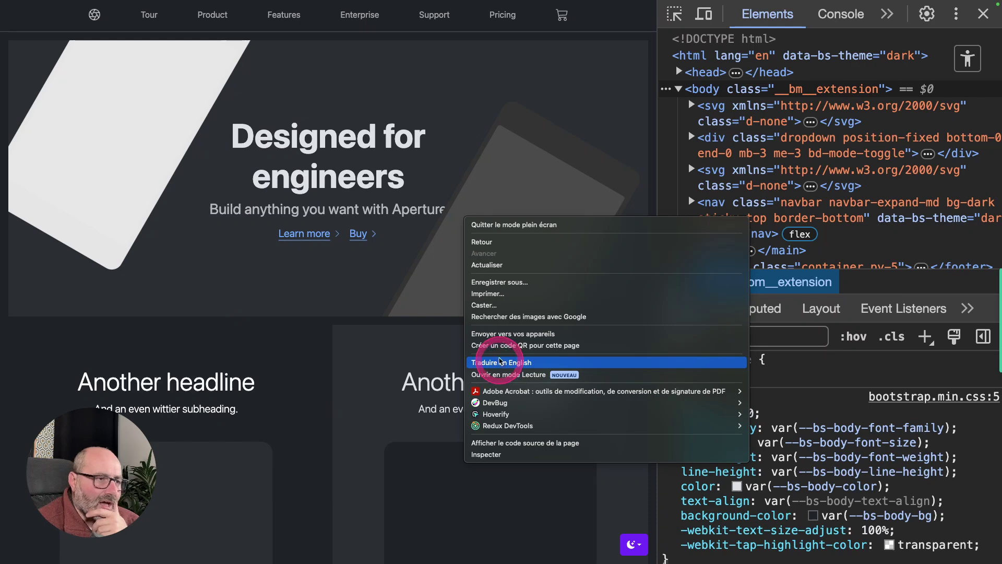
{"action": "left_click", "coordinate": [529, 455]}
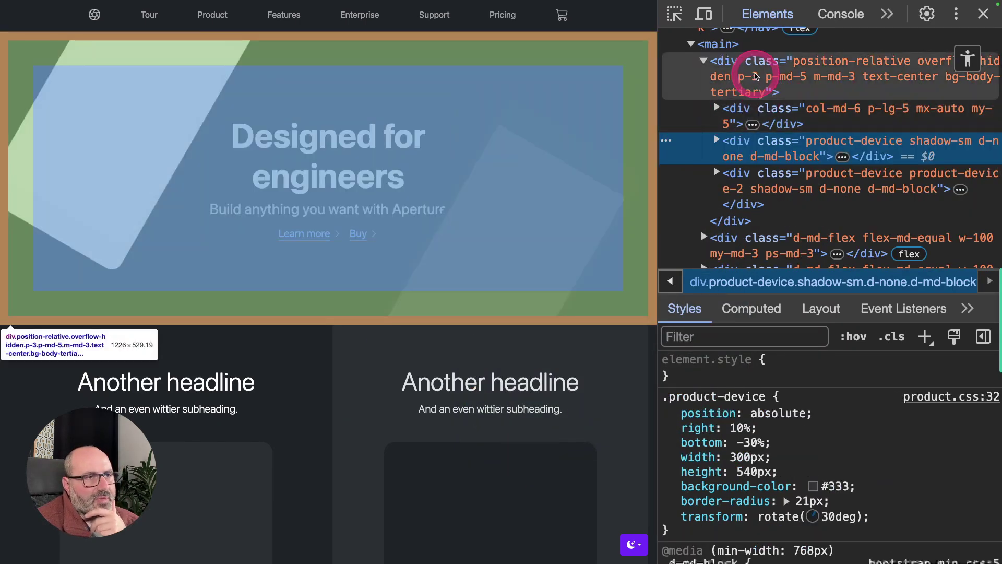
{"action": "right_click", "coordinate": [762, 70]}
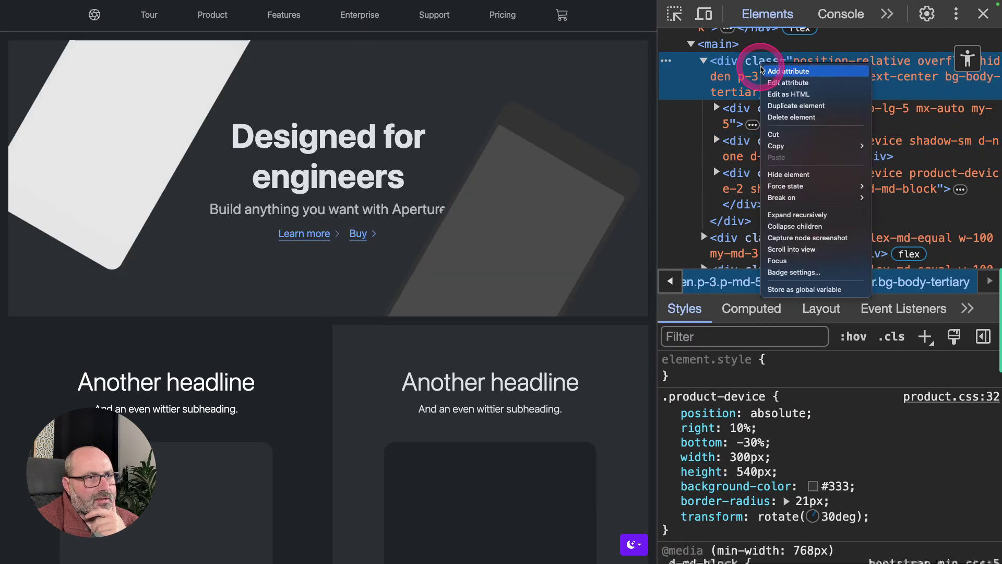
{"action": "mouse_move", "coordinate": [783, 146]}
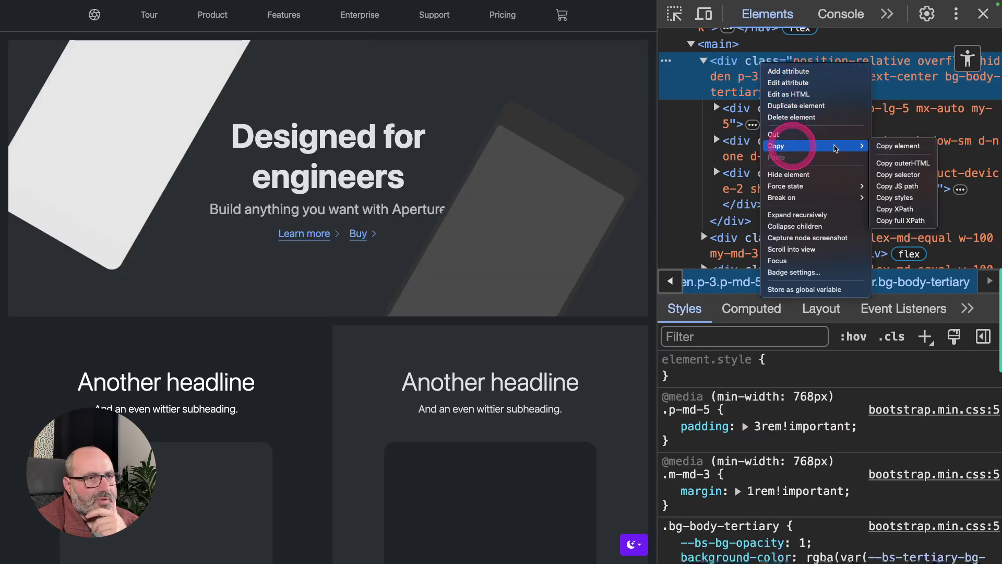
{"action": "left_click", "coordinate": [897, 149]}
Step: Return to the Bricks builder, clear the old hero markup from the parser and deselect the image element in the structure
{"action": "left_click", "coordinate": [340, 135]}
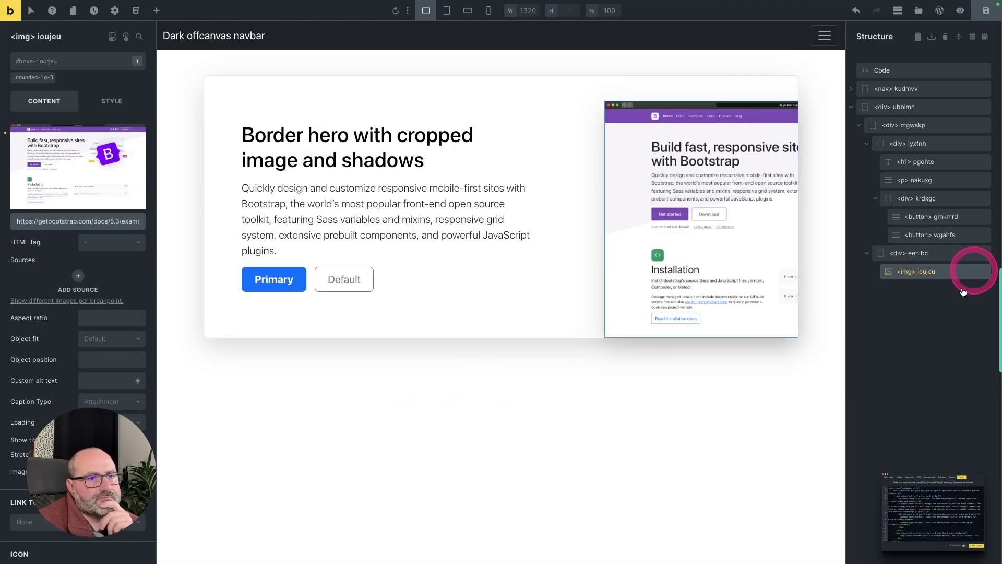
{"action": "left_click", "coordinate": [935, 501]}
{"action": "left_click", "coordinate": [645, 207]}
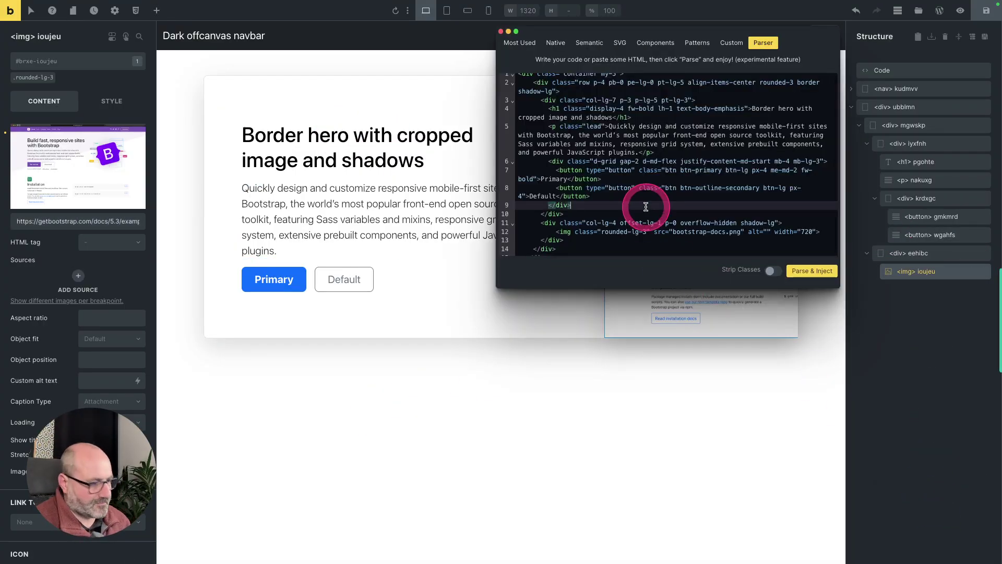
{"action": "key", "text": "ctrl+a"}
{"action": "key", "text": "BackSpace"}
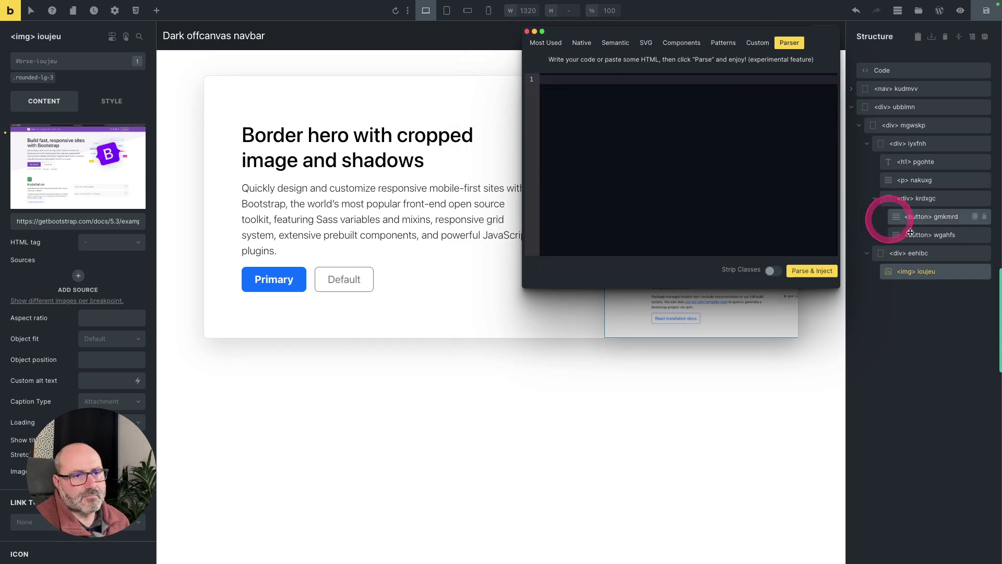
{"action": "left_click", "coordinate": [907, 270]}
{"action": "left_click_drag", "start_coordinate": [907, 271], "coordinate": [895, 305]}
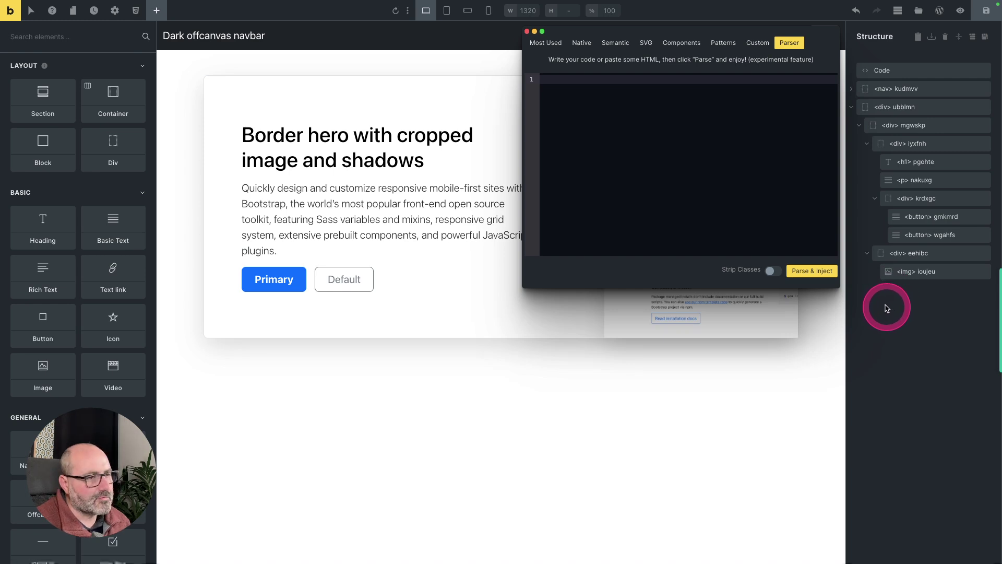
Step: Paste the copied "Designed for engineers" markup into the parser, inject it into the page and minimize the parser window
{"action": "left_click", "coordinate": [736, 208]}
{"action": "key", "text": "super+v"}
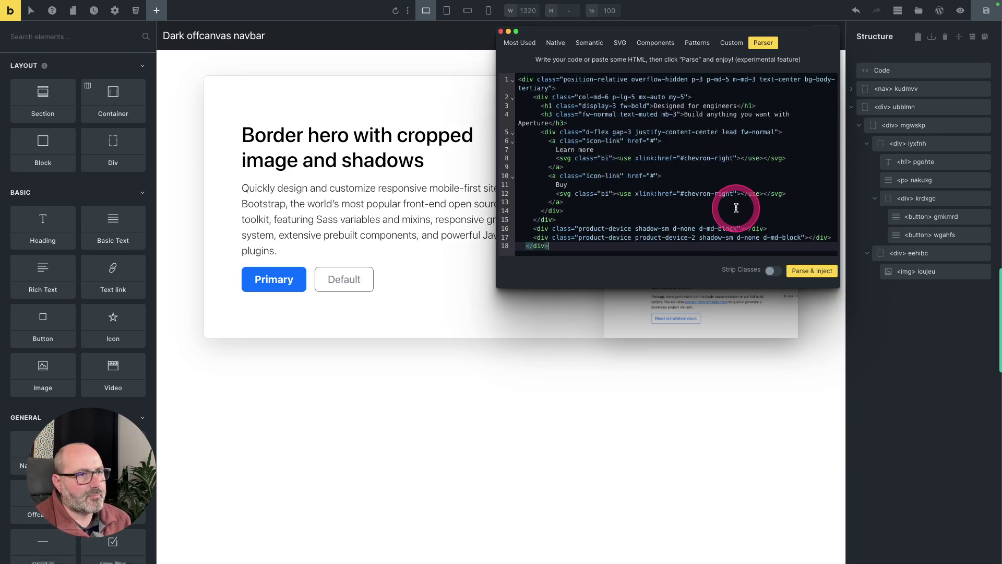
{"action": "left_click", "coordinate": [807, 273]}
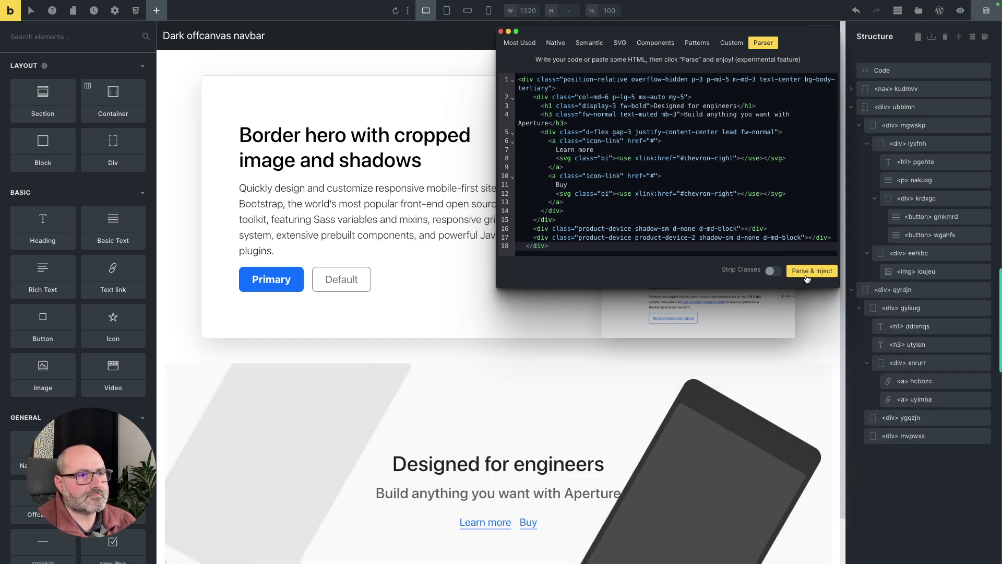
{"action": "key", "text": "super+shift+4"}
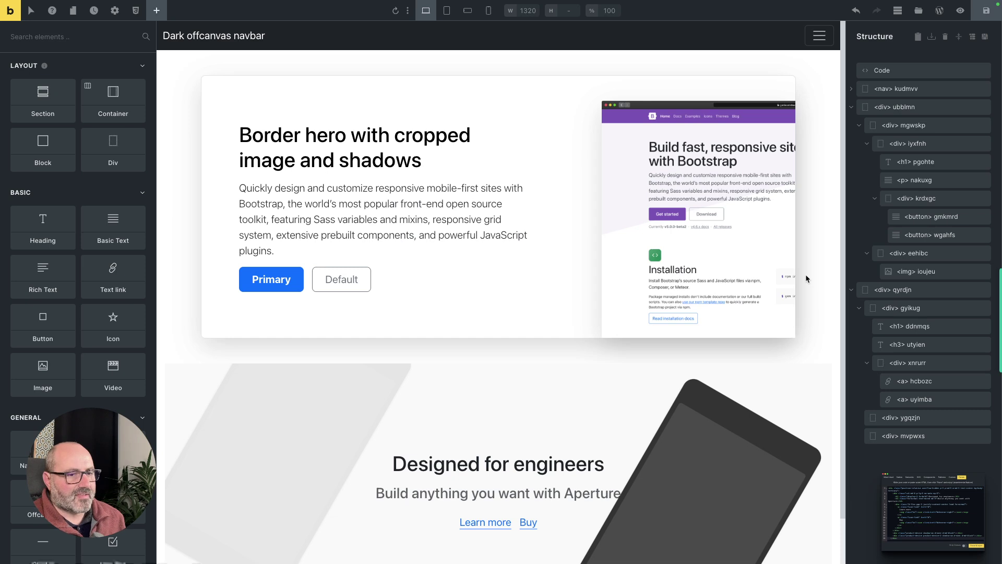
{"action": "left_click", "coordinate": [805, 273]}
Step: Open the page's front-end preview in a new browser tab
{"action": "right_click", "coordinate": [29, 9]}
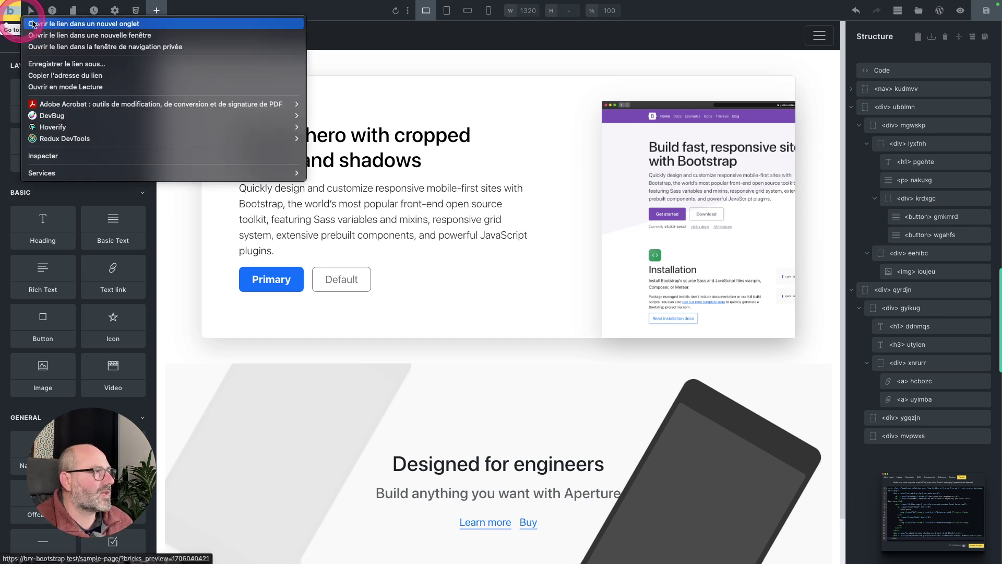
{"action": "left_click", "coordinate": [46, 29]}
{"action": "left_click", "coordinate": [235, 81]}
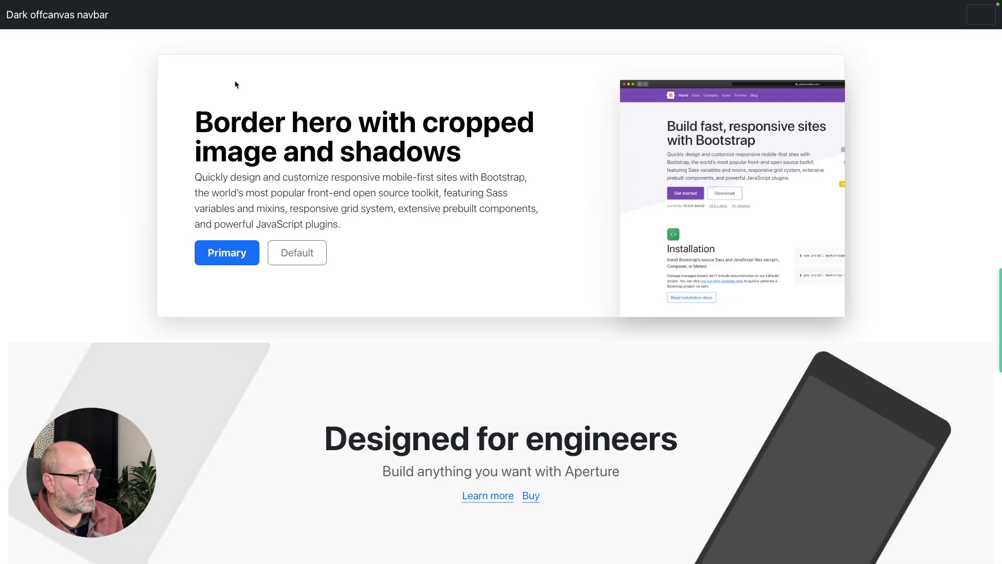
{"action": "left_click", "coordinate": [362, 165]}
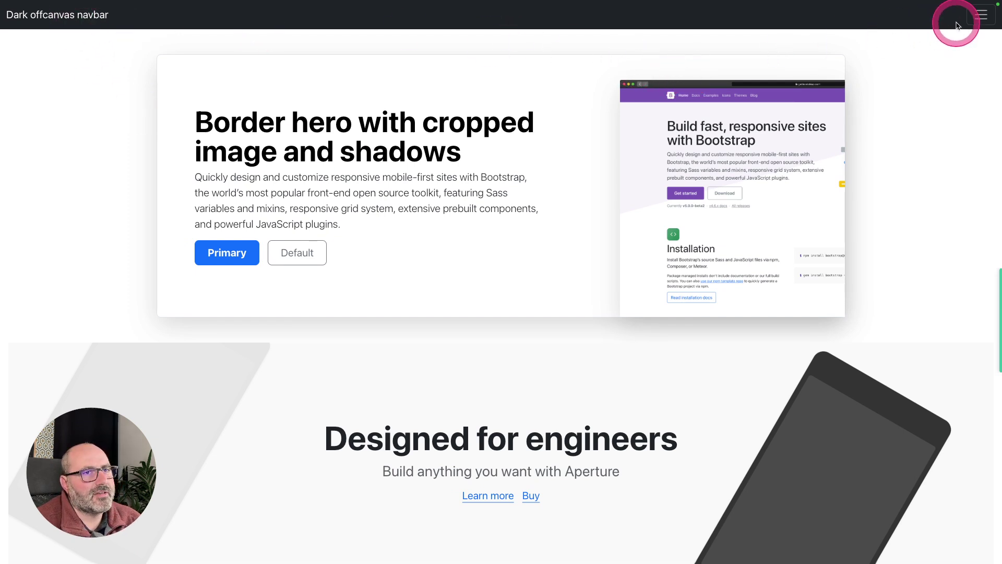
Step: Test the navbar's offcanvas menu and its dropdown, look over the previewed sections and close the preview tab
{"action": "left_click", "coordinate": [980, 16]}
{"action": "left_click", "coordinate": [984, 18]}
{"action": "left_click", "coordinate": [981, 16]}
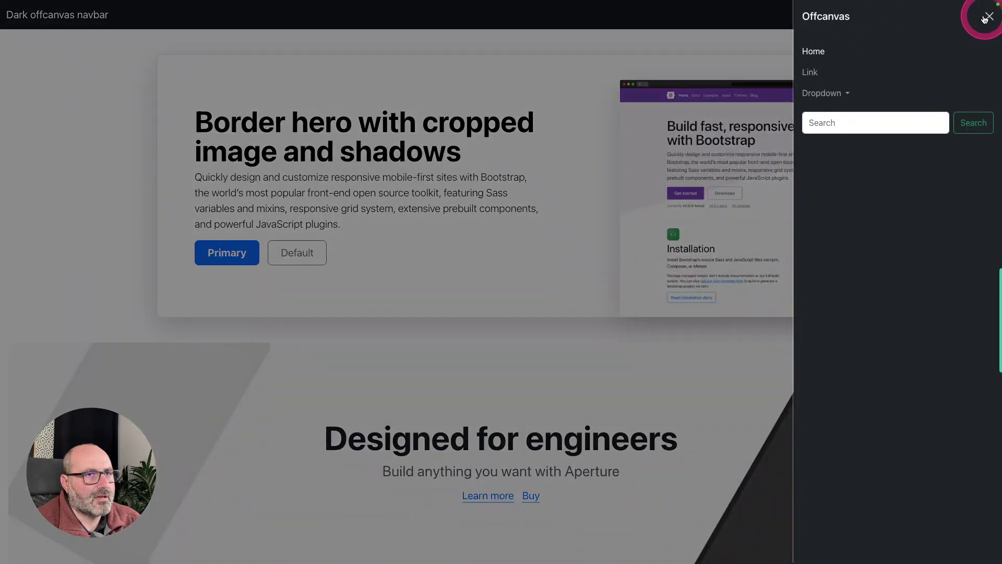
{"action": "left_click", "coordinate": [925, 94]}
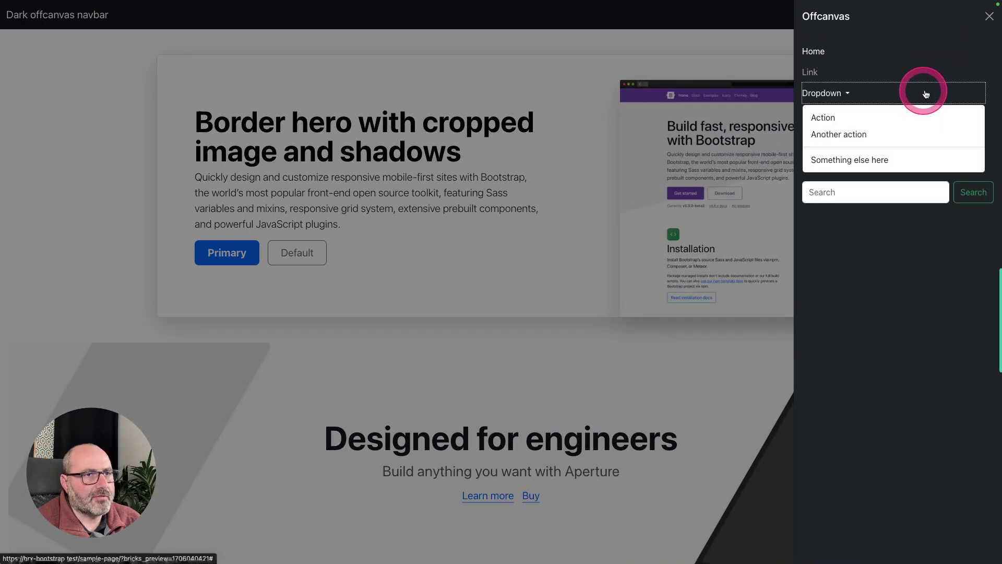
{"action": "left_click", "coordinate": [566, 242]}
{"action": "scroll", "coordinate": [536, 240], "scroll_direction": "down", "scroll_amount": 1}
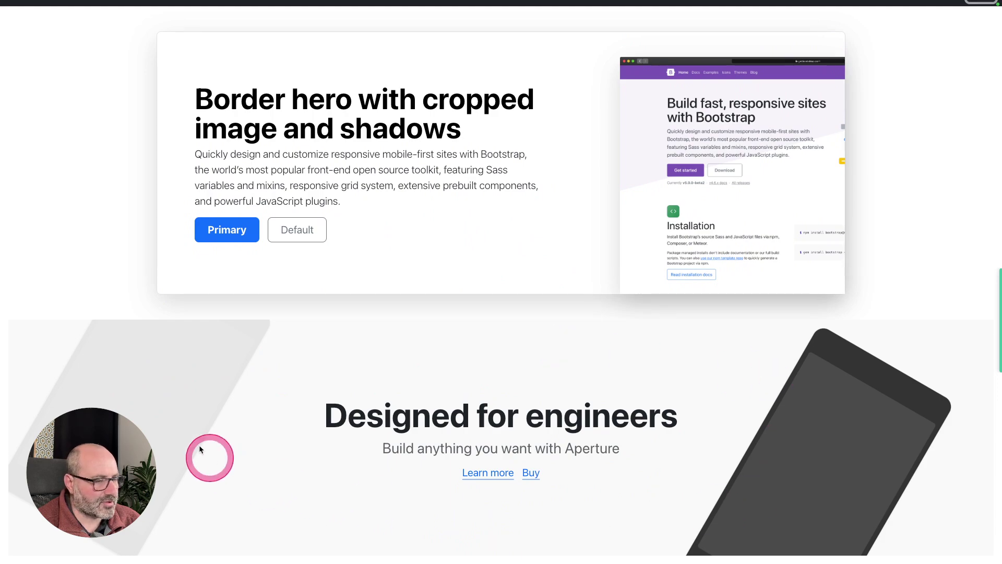
{"action": "scroll", "coordinate": [208, 413], "scroll_direction": "up", "scroll_amount": 1}
{"action": "key", "text": "super+w"}
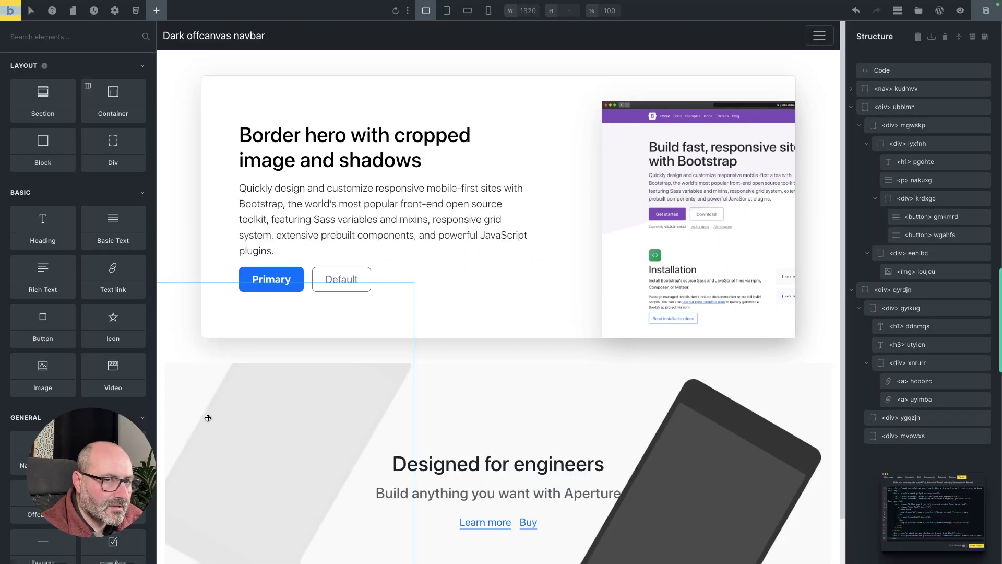